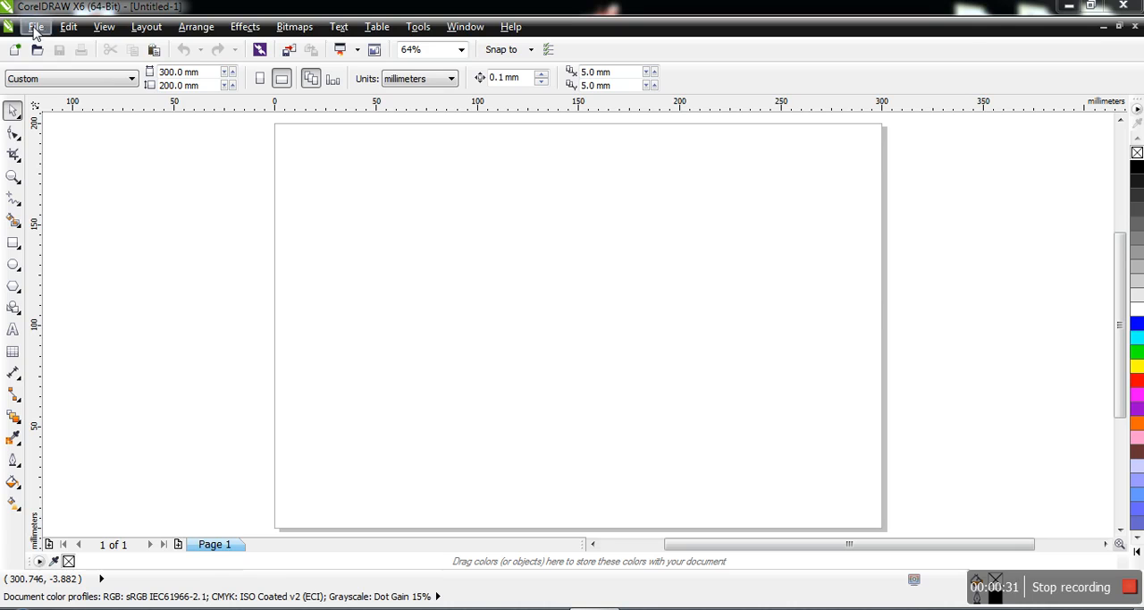
Create a new landscape document 300 mm wide and 200 mm high, with millimeters as the unit.
{"action": "left_click", "coordinate": [34, 27]}
{"action": "left_click", "coordinate": [51, 46]}
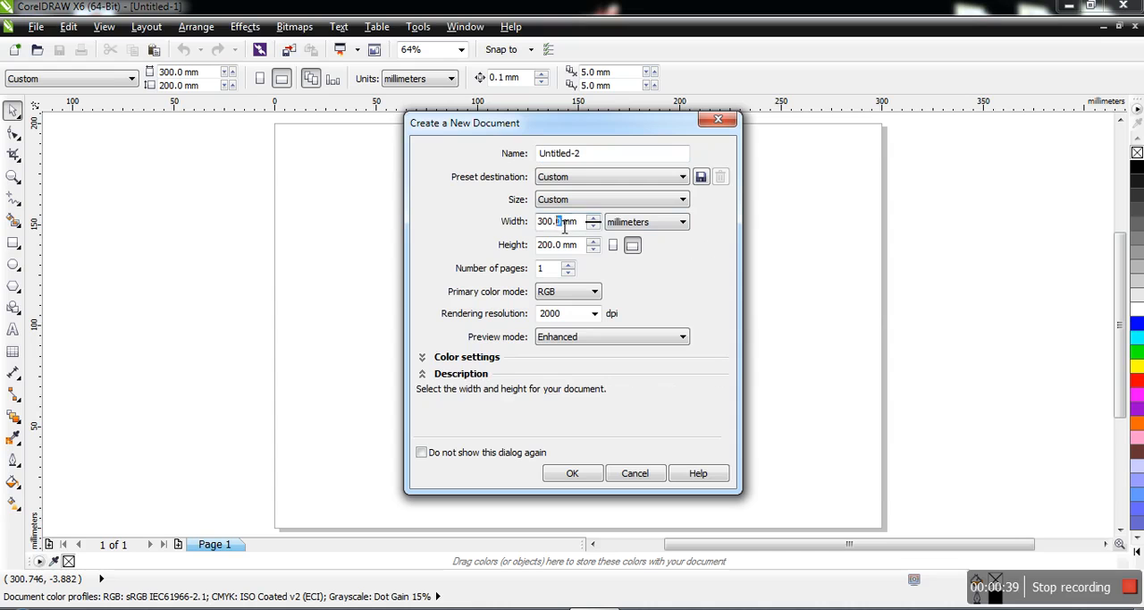
{"action": "left_click", "coordinate": [683, 224]}
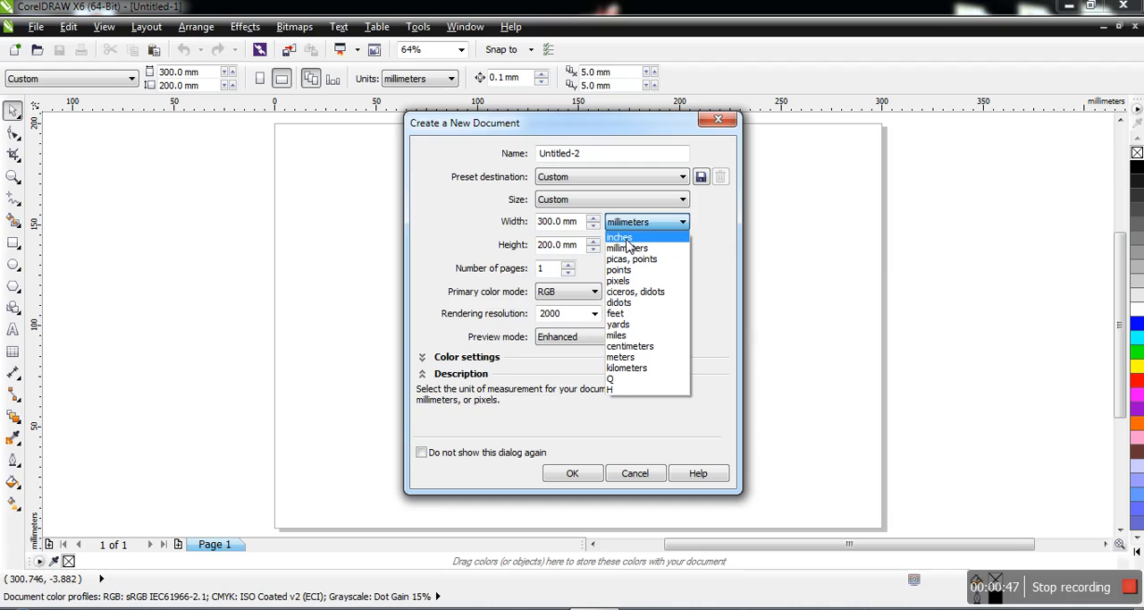
{"action": "left_click", "coordinate": [617, 285]}
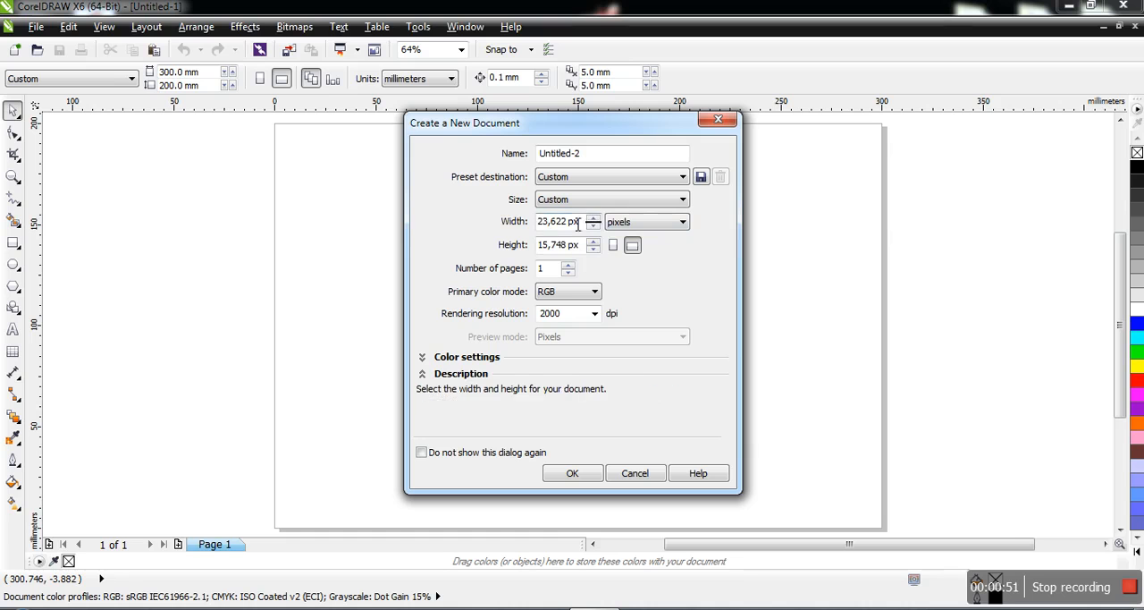
{"action": "left_click", "coordinate": [675, 223]}
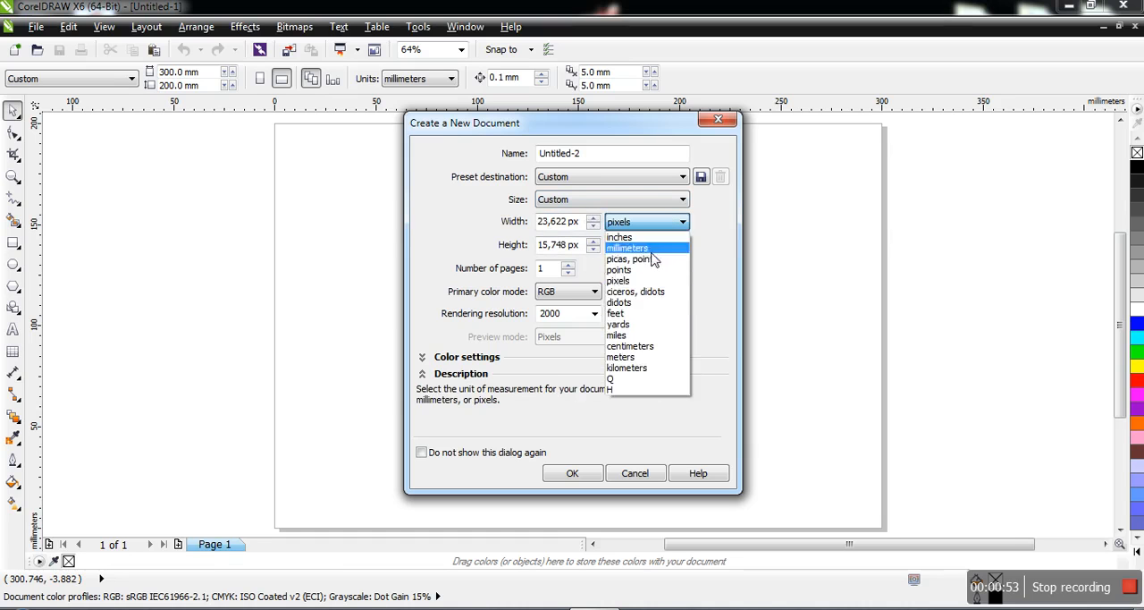
{"action": "left_click", "coordinate": [637, 314]}
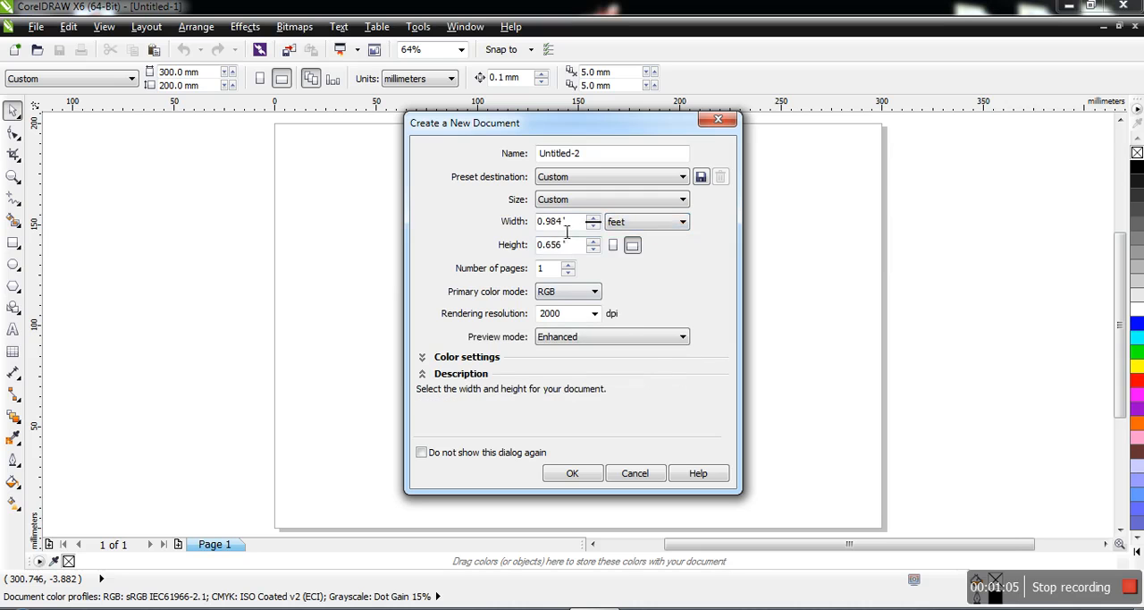
{"action": "left_click", "coordinate": [681, 222]}
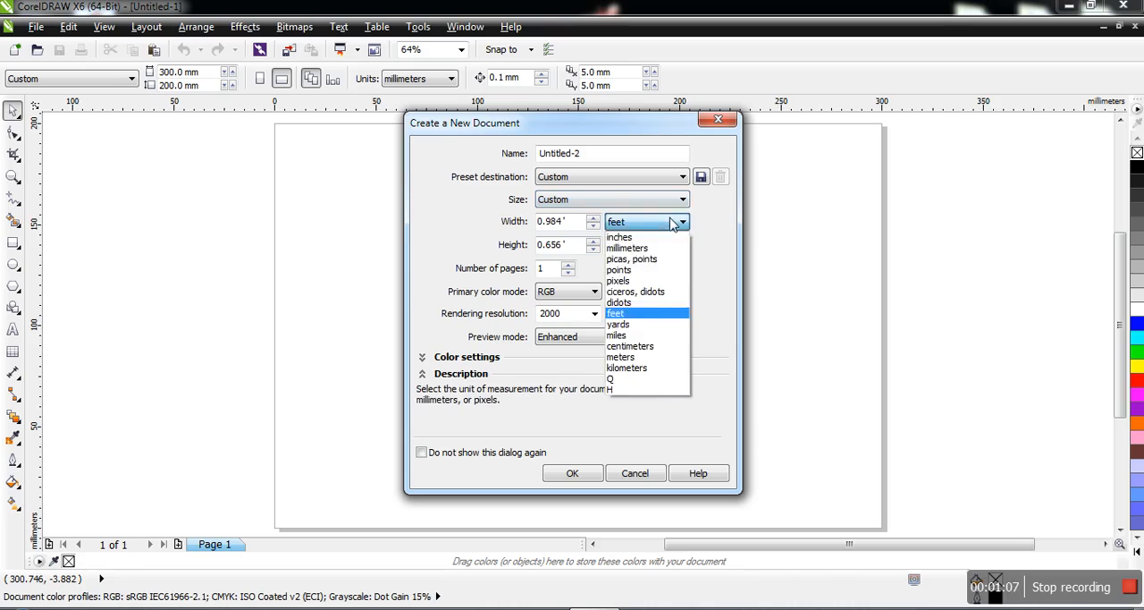
{"action": "left_click", "coordinate": [638, 248]}
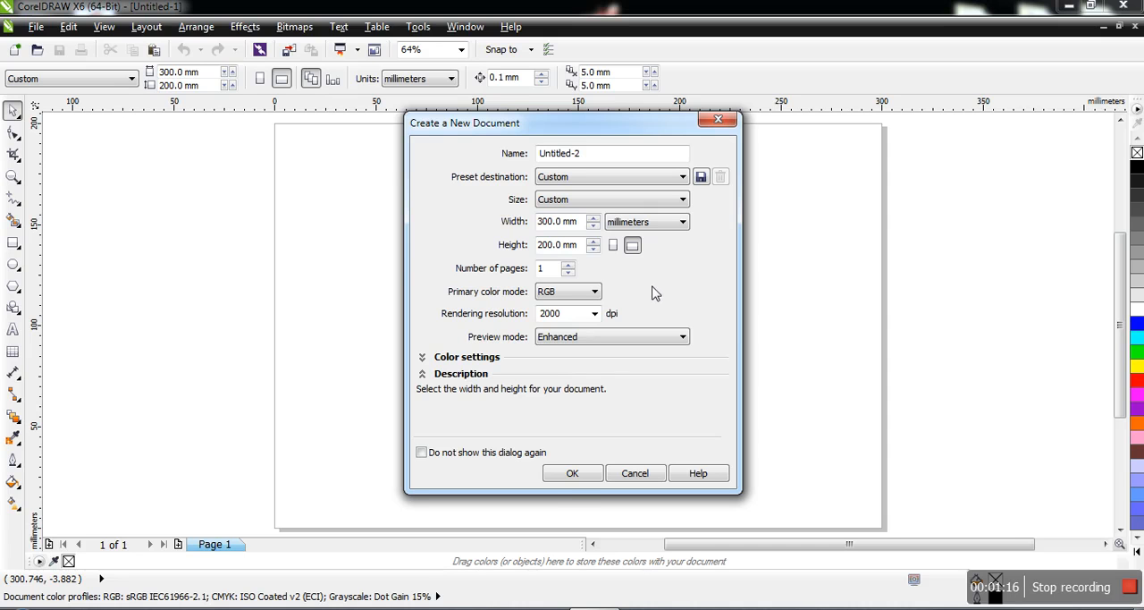
{"action": "left_click", "coordinate": [574, 474]}
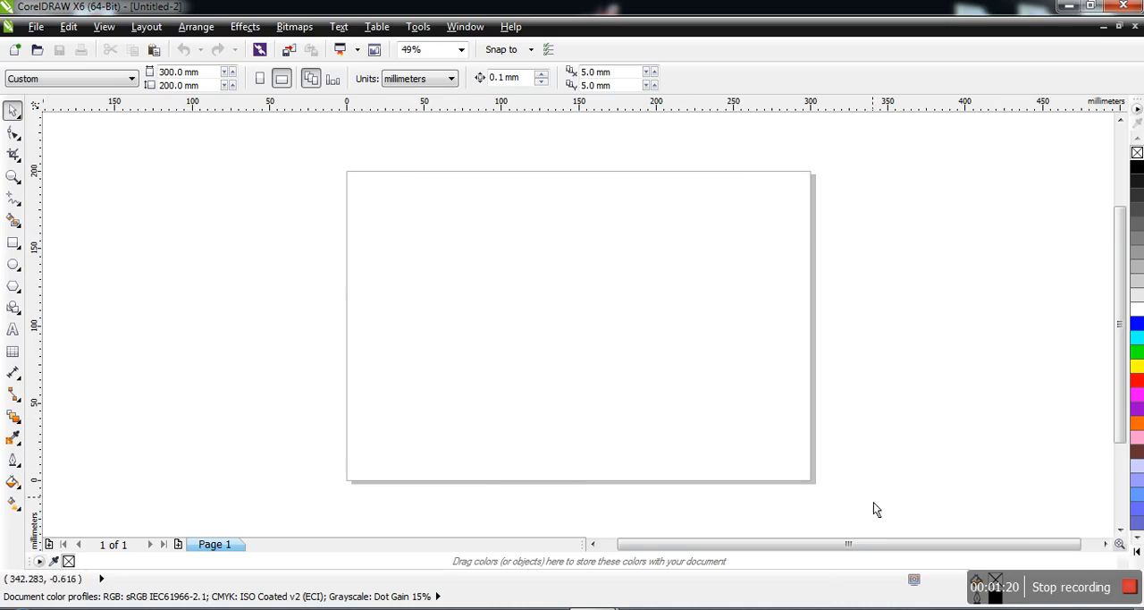
Zoom in on the upper part of the blank page, and fit the view to the page height.
{"action": "left_click", "coordinate": [12, 176]}
{"action": "left_click", "coordinate": [539, 250]}
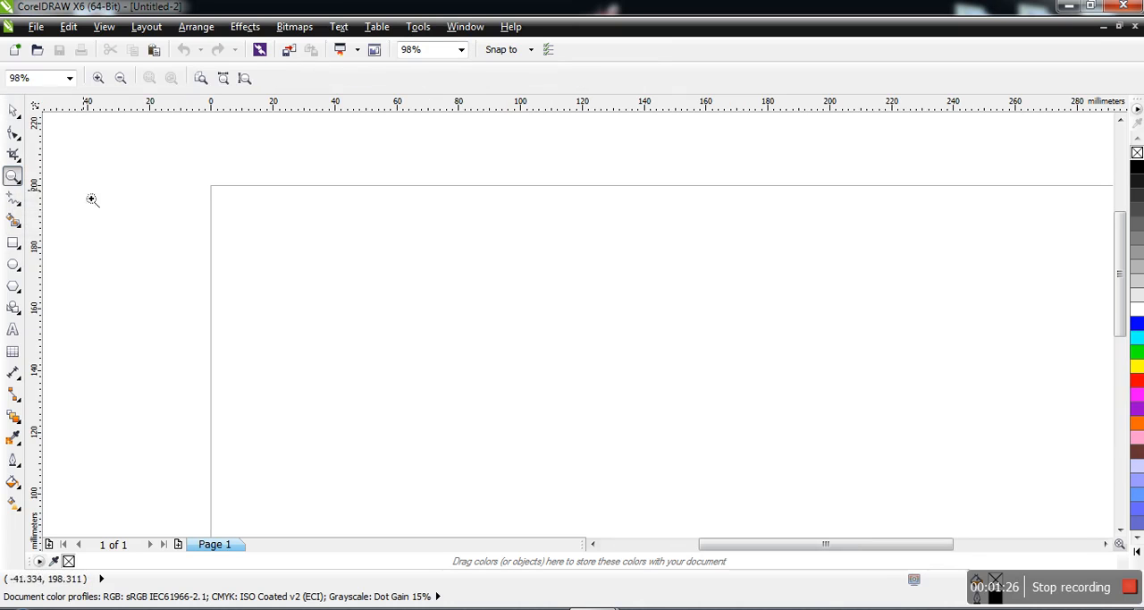
{"action": "left_click", "coordinate": [12, 109]}
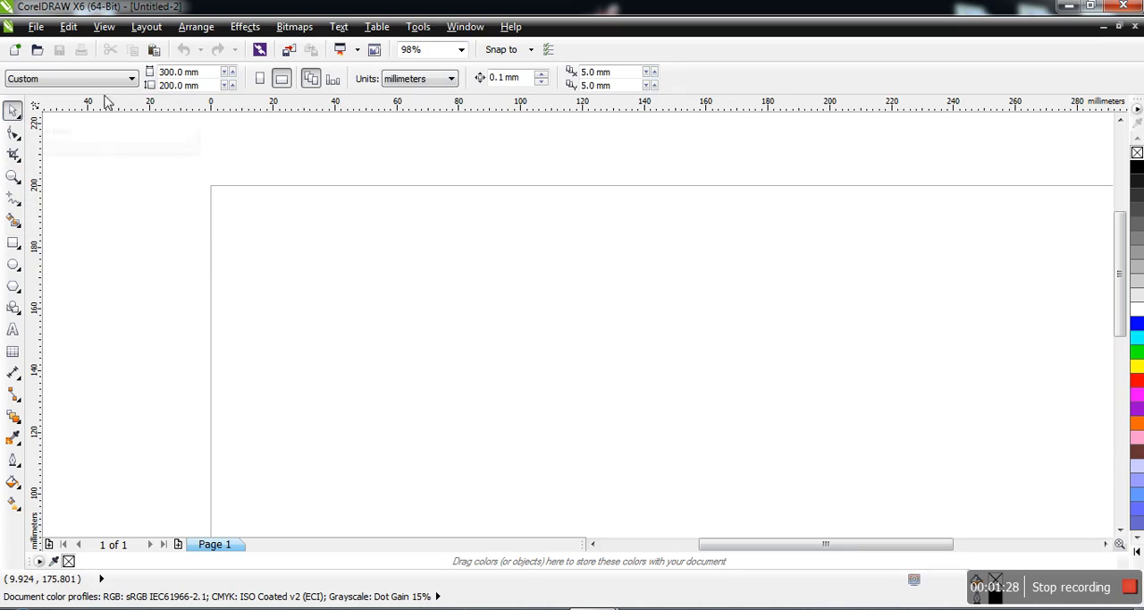
{"action": "left_click", "coordinate": [461, 50]}
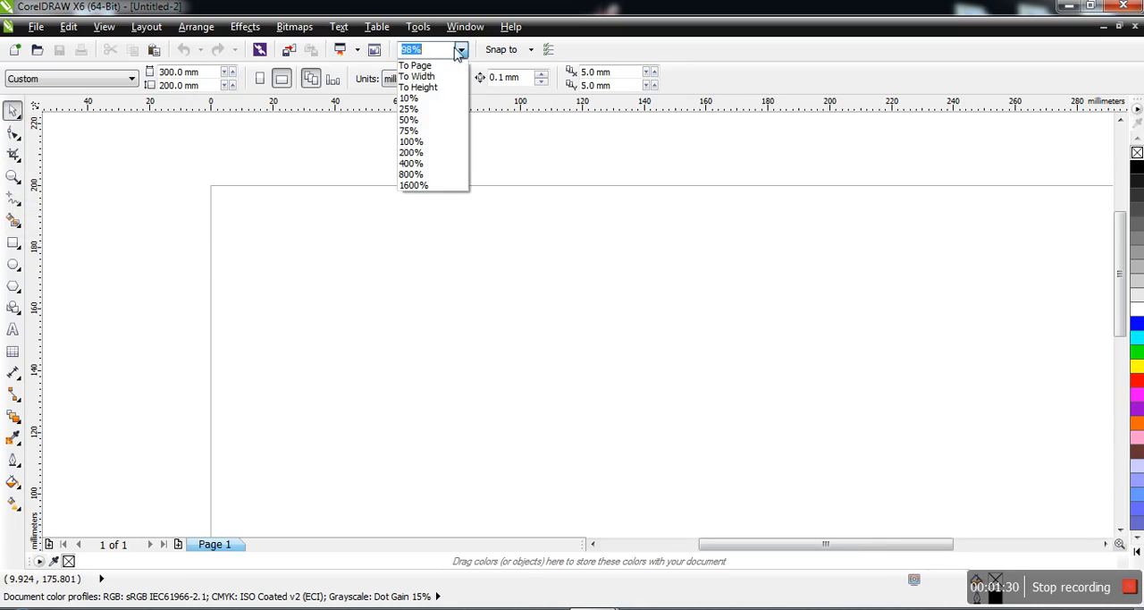
{"action": "left_click", "coordinate": [438, 89]}
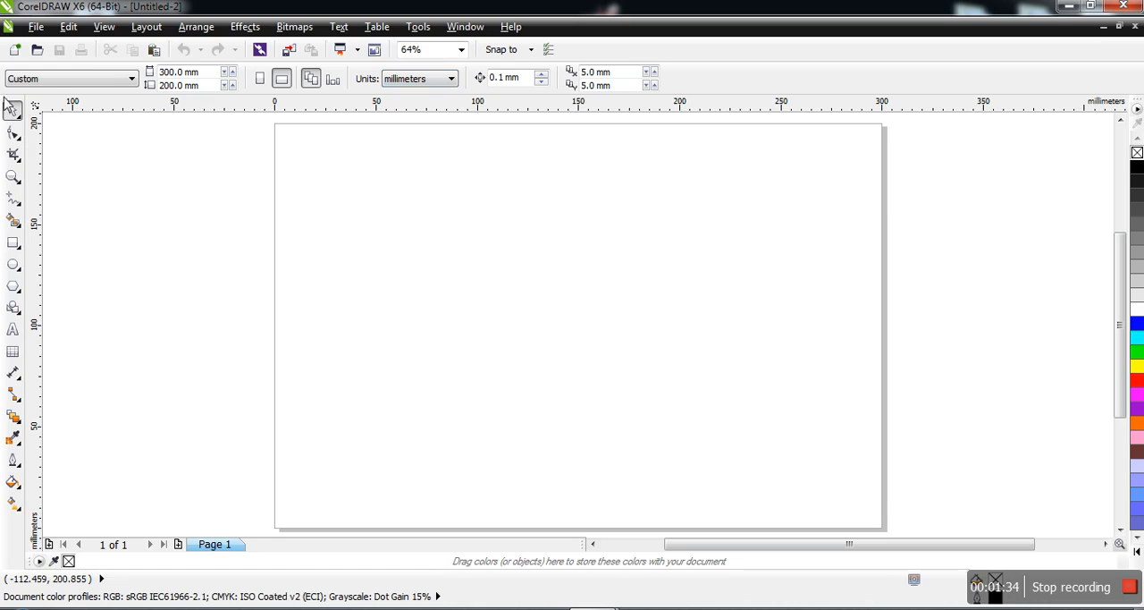
{"action": "left_click", "coordinate": [13, 437]}
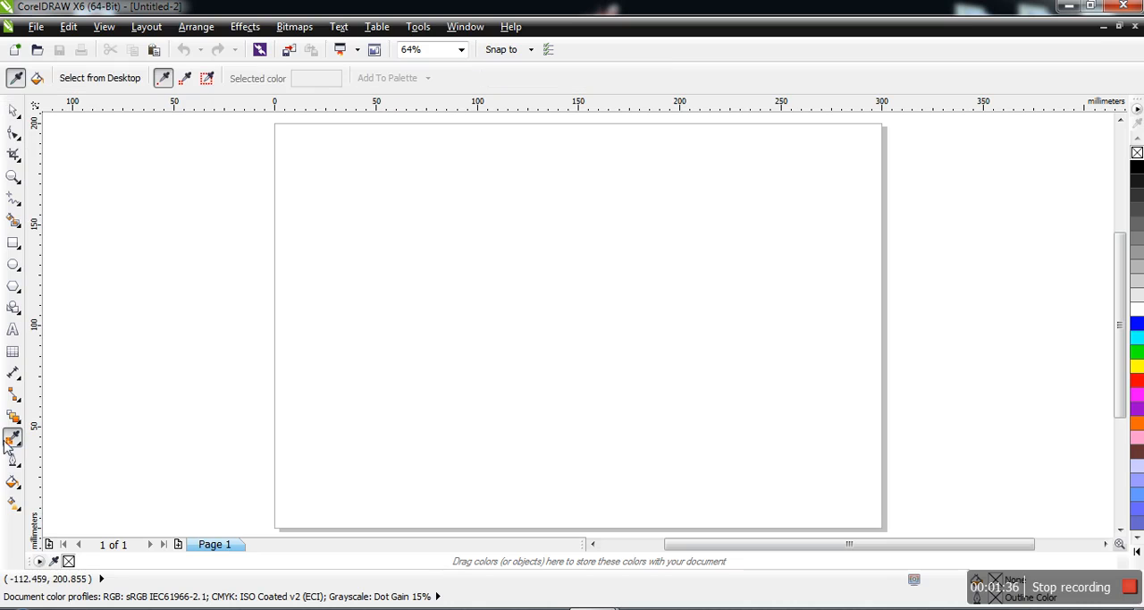
{"action": "left_click", "coordinate": [13, 110]}
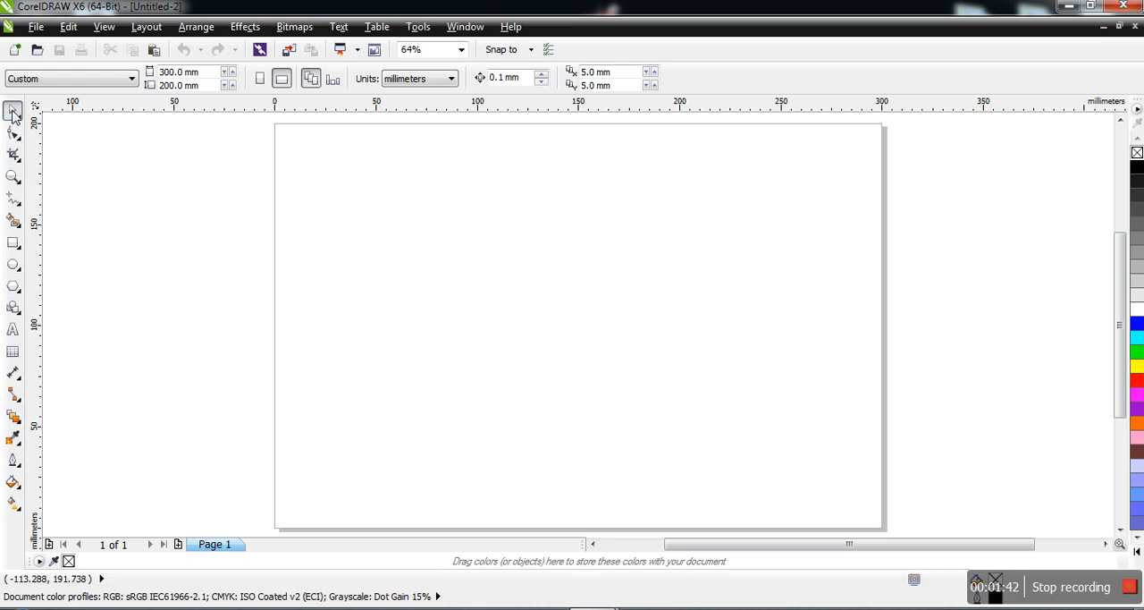
{"action": "left_click_drag", "start_coordinate": [386, 203], "coordinate": [611, 355]}
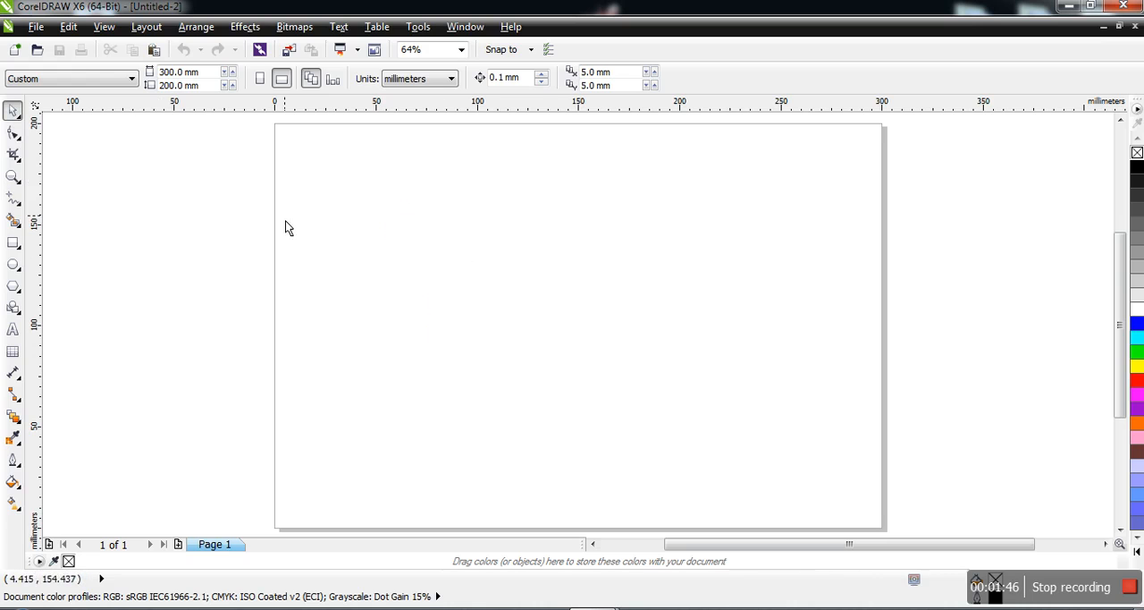
{"action": "left_click", "coordinate": [14, 134]}
{"action": "left_click", "coordinate": [20, 141]}
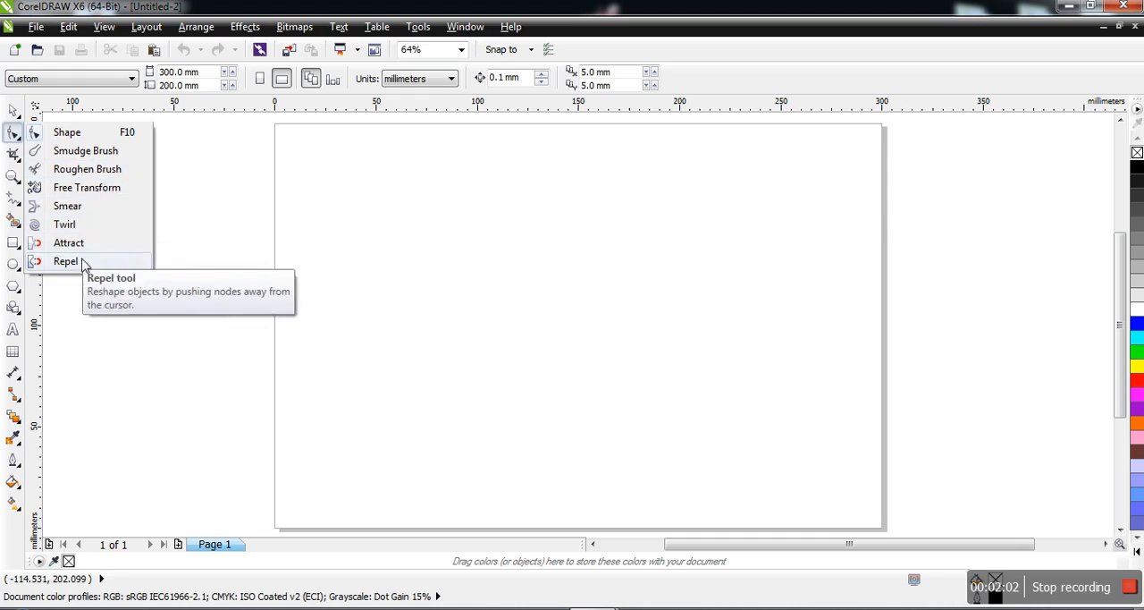
{"action": "left_click", "coordinate": [12, 159]}
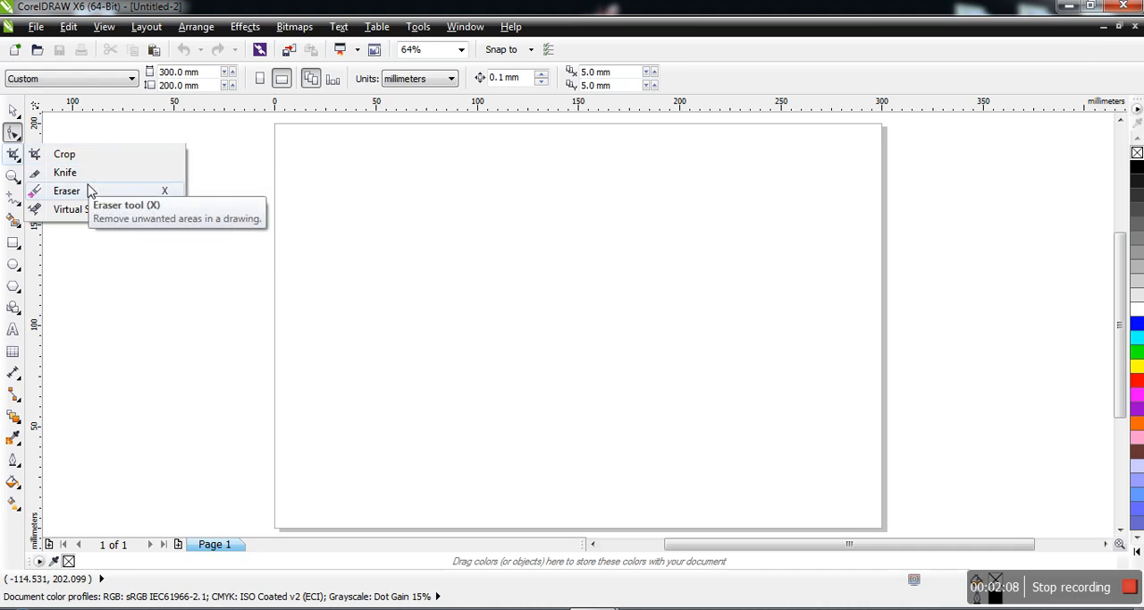
{"action": "left_click", "coordinate": [13, 176]}
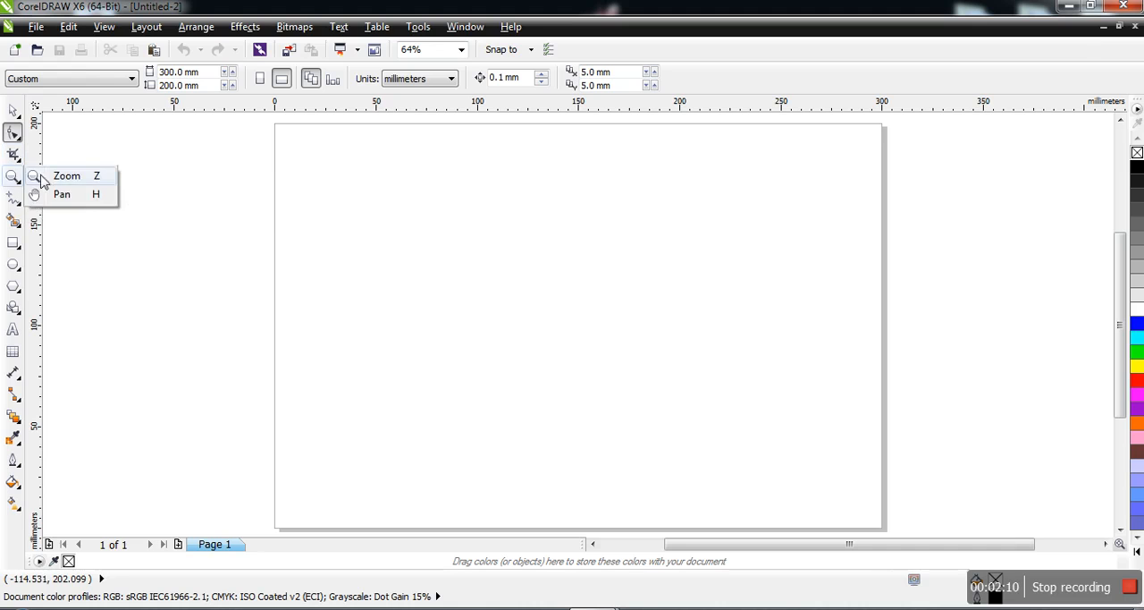
{"action": "left_click", "coordinate": [20, 197]}
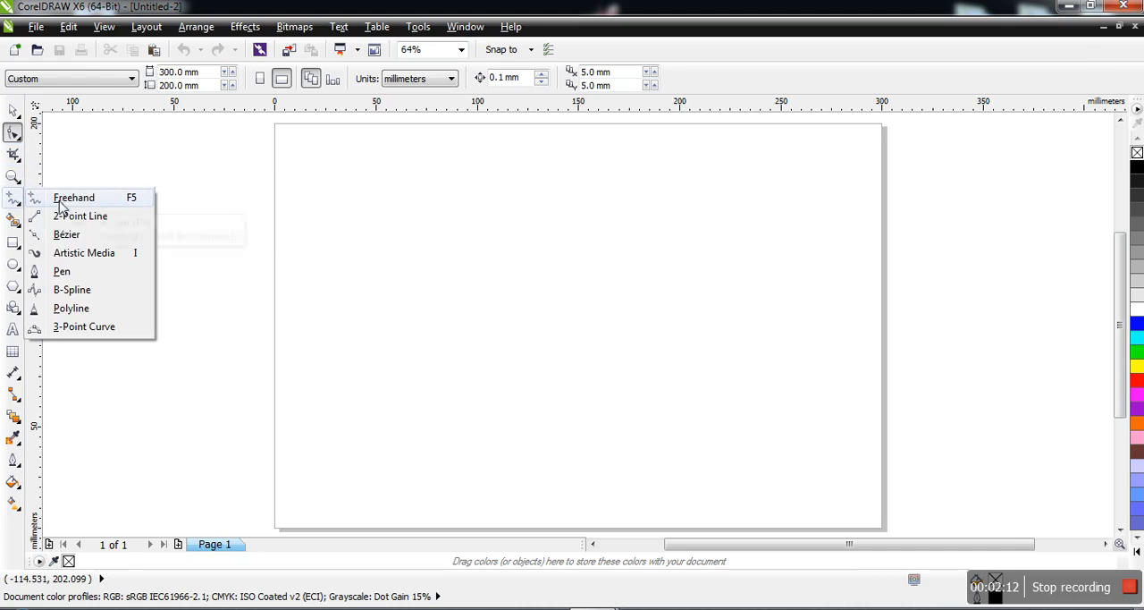
{"action": "left_click", "coordinate": [13, 219]}
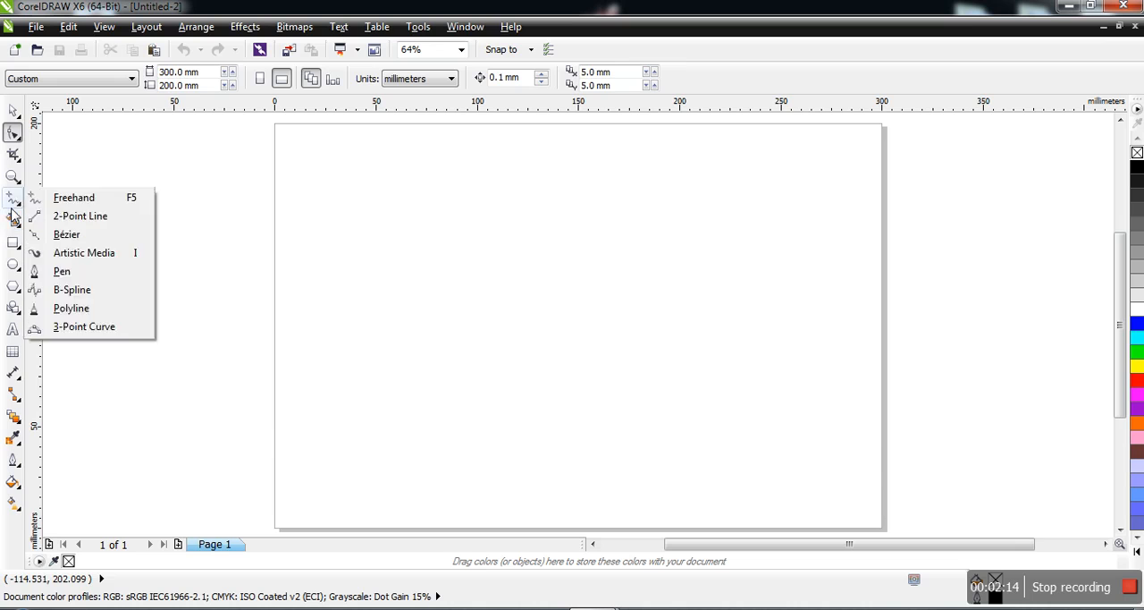
Draw a rectangle about 172 mm wide and 100 mm high near the middle of the page.
{"action": "left_click", "coordinate": [11, 243]}
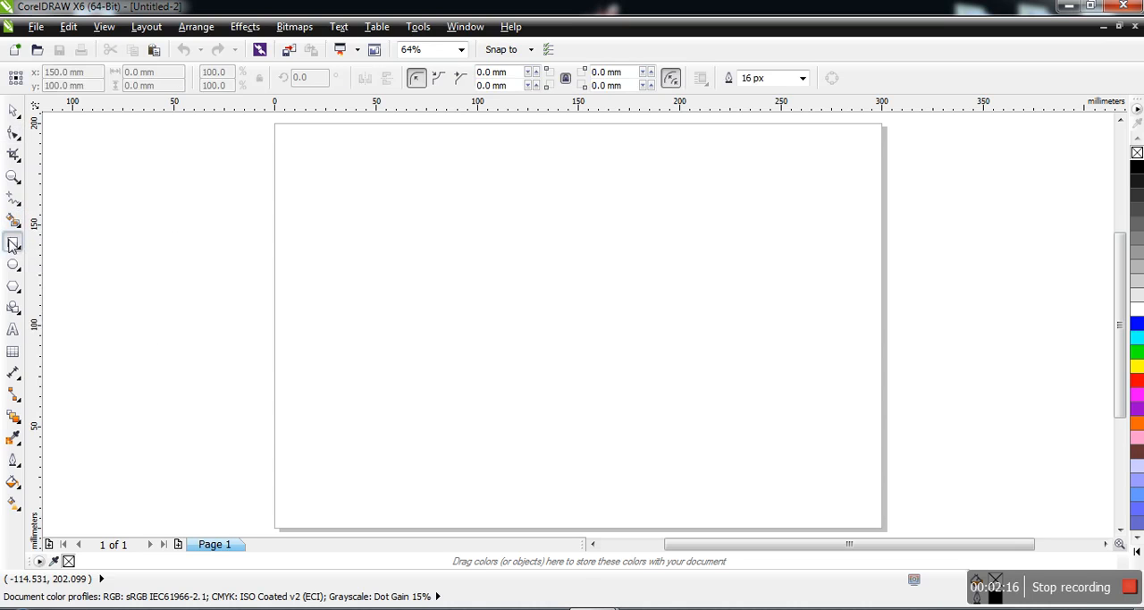
{"action": "mouse_move", "coordinate": [380, 217]}
{"action": "left_mouse_down"}
{"action": "mouse_move", "coordinate": [661, 351]}
{"action": "mouse_move", "coordinate": [736, 422]}
{"action": "left_mouse_up"}
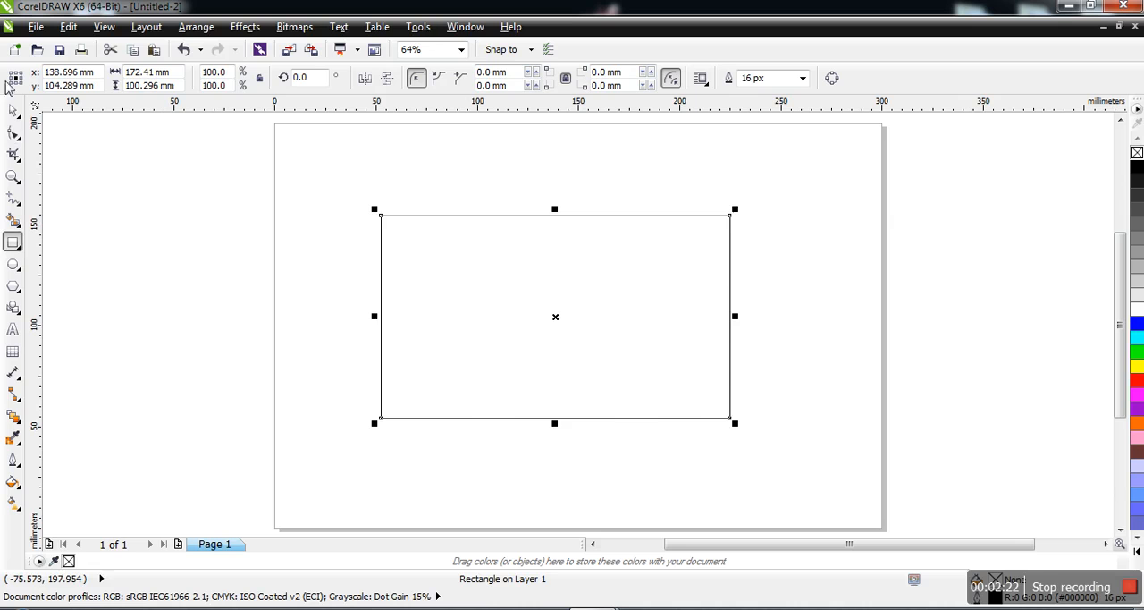
Round only the rectangle's upper-left corner to a radius of about 20 mm with the Shape tool.
{"action": "left_click", "coordinate": [13, 134]}
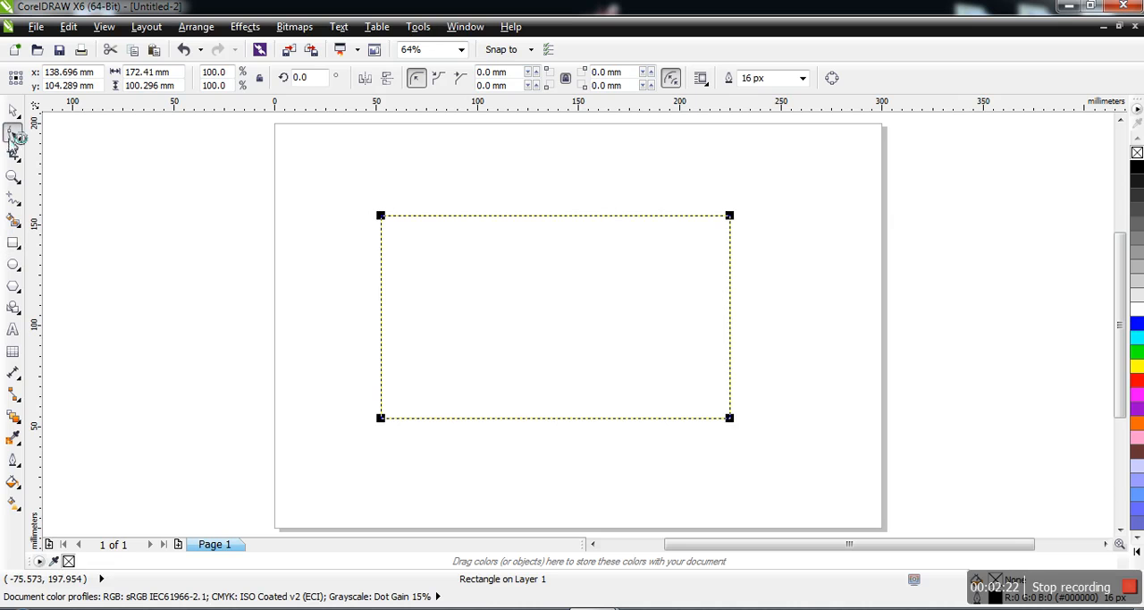
{"action": "left_click", "coordinate": [381, 217]}
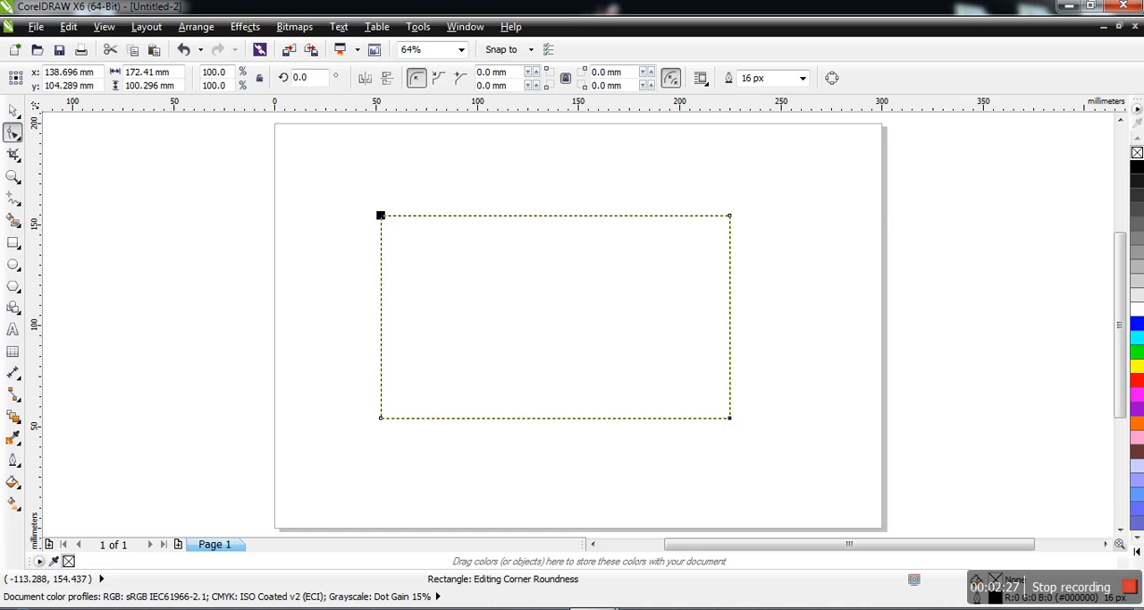
{"action": "left_click", "coordinate": [13, 176]}
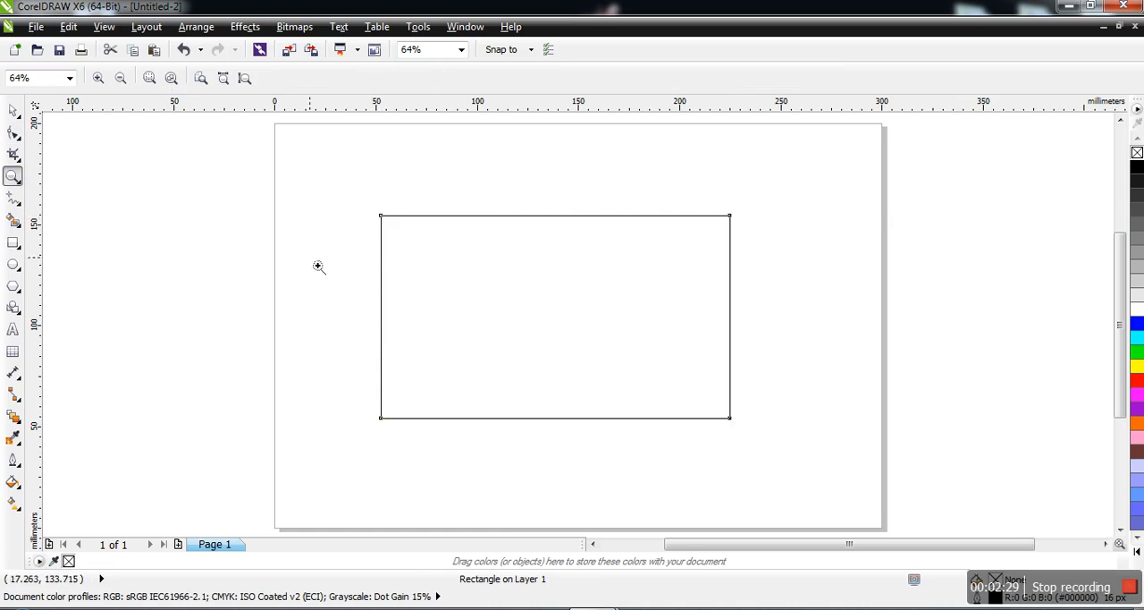
{"action": "left_click", "coordinate": [393, 229]}
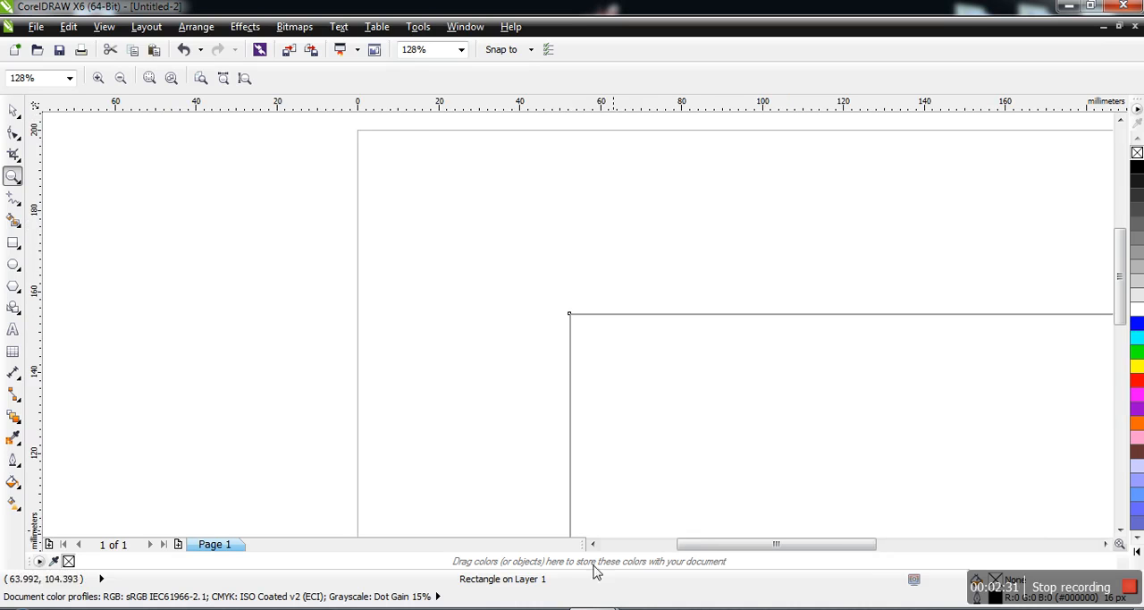
{"action": "left_click_drag", "start_coordinate": [706, 543], "coordinate": [734, 547]}
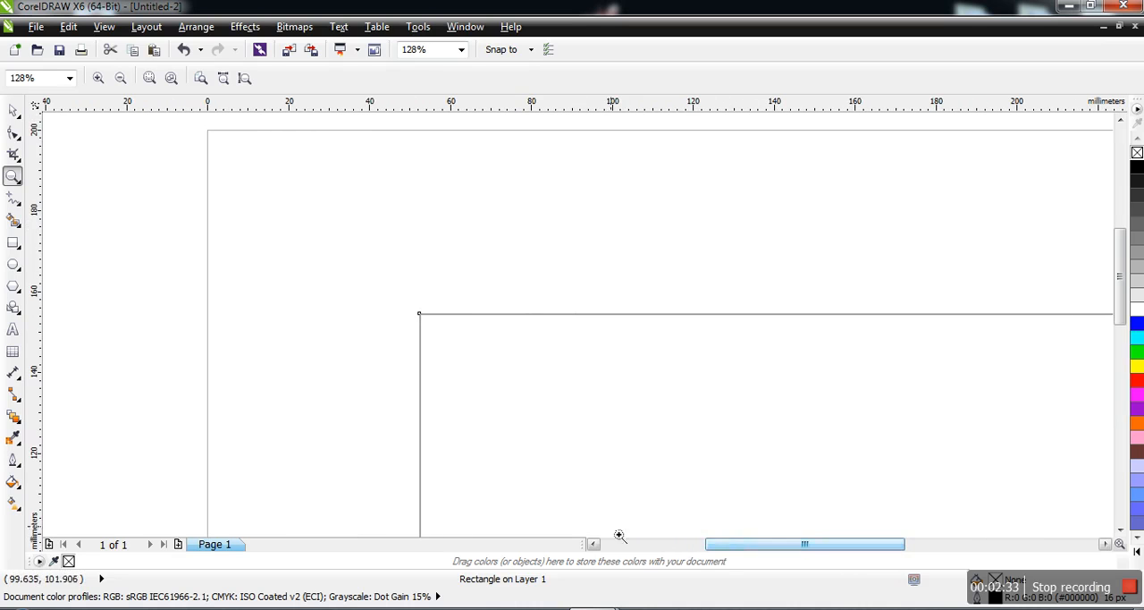
{"action": "left_click", "coordinate": [13, 133]}
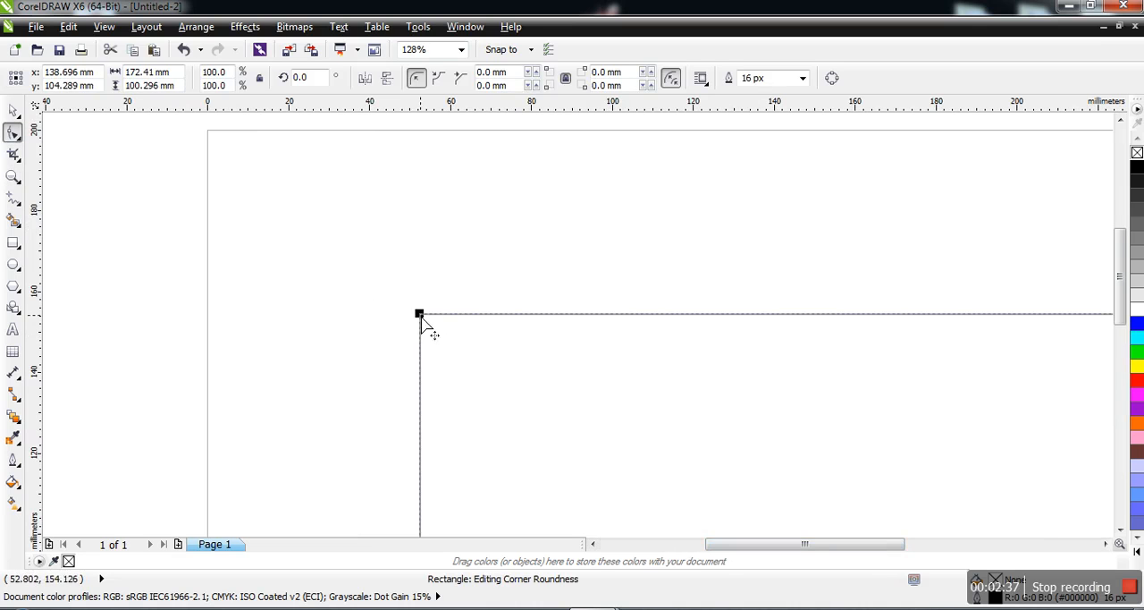
{"action": "left_click_drag", "start_coordinate": [420, 318], "coordinate": [448, 405]}
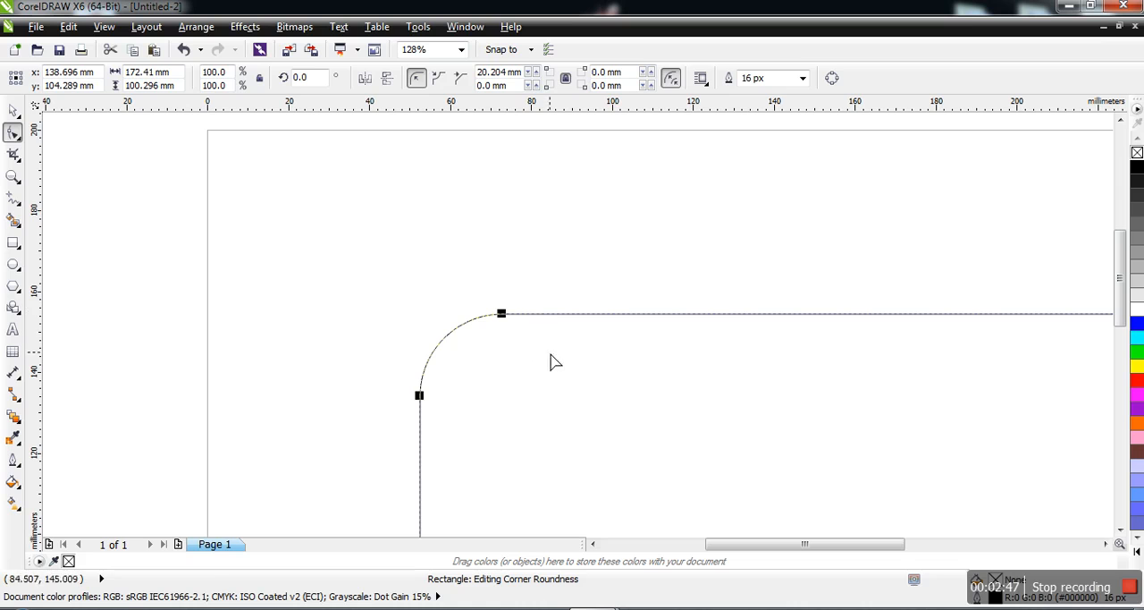
Round all four rectangle corners with the Shape tool, to about 25 mm at the upper left and 21 mm at the others.
{"action": "left_click", "coordinate": [19, 141]}
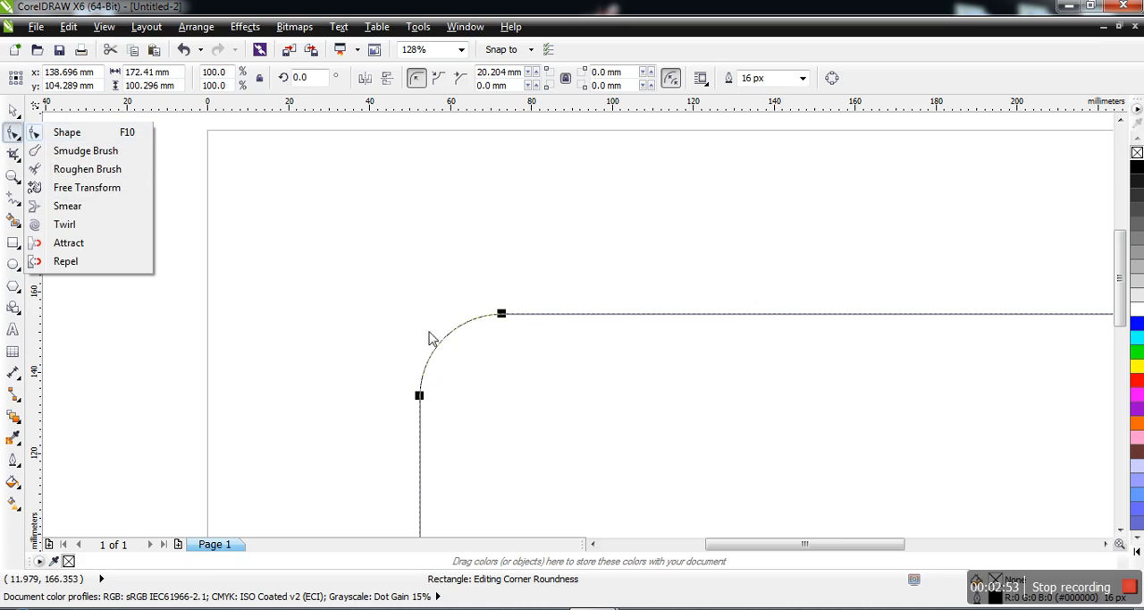
{"action": "left_click", "coordinate": [420, 399]}
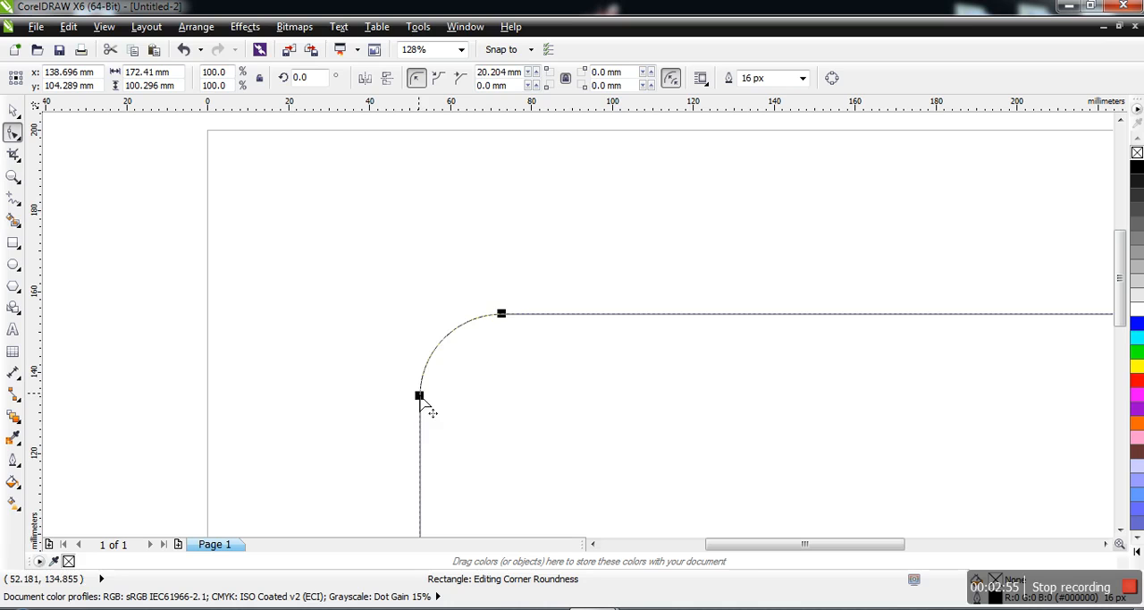
{"action": "left_click_drag", "start_coordinate": [420, 399], "coordinate": [463, 425]}
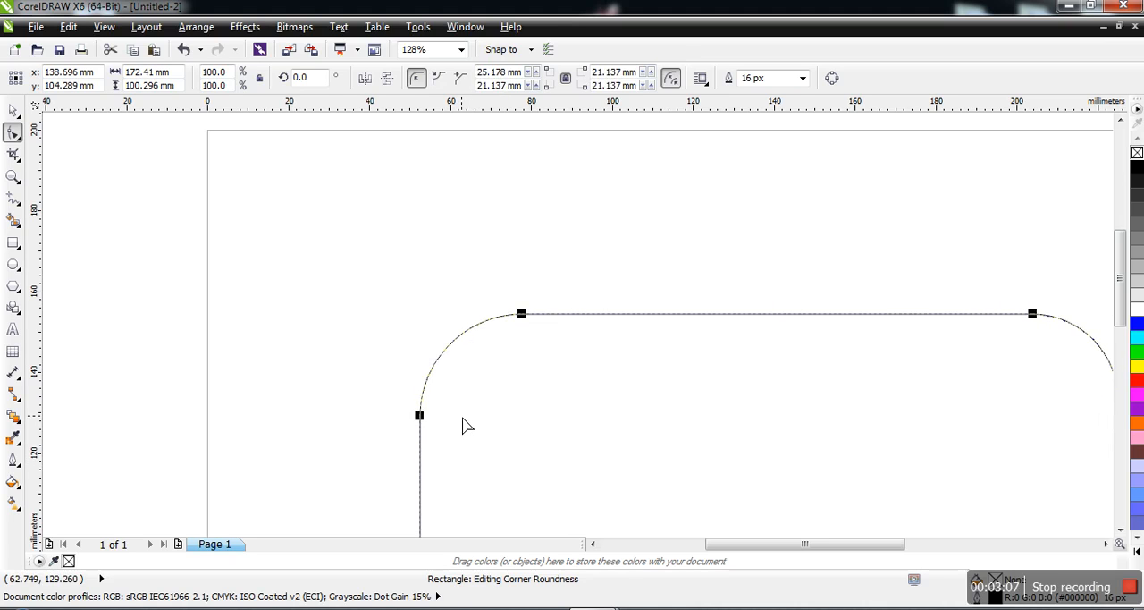
{"action": "left_click_drag", "start_coordinate": [462, 426], "coordinate": [462, 425]}
Move the rectangle's centre to about X 95 mm, Y 148 mm and try scalloped, chamfered and round corners, ending on scalloped.
{"action": "left_click", "coordinate": [12, 109]}
{"action": "left_click_drag", "start_coordinate": [769, 520], "coordinate": [592, 349]}
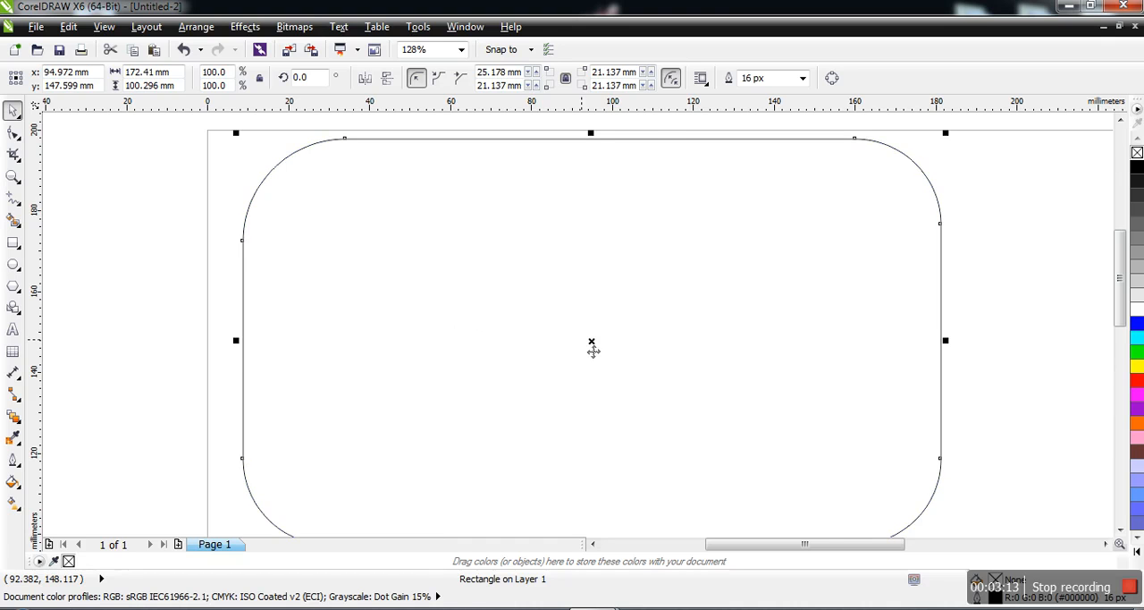
{"action": "left_click", "coordinate": [439, 79]}
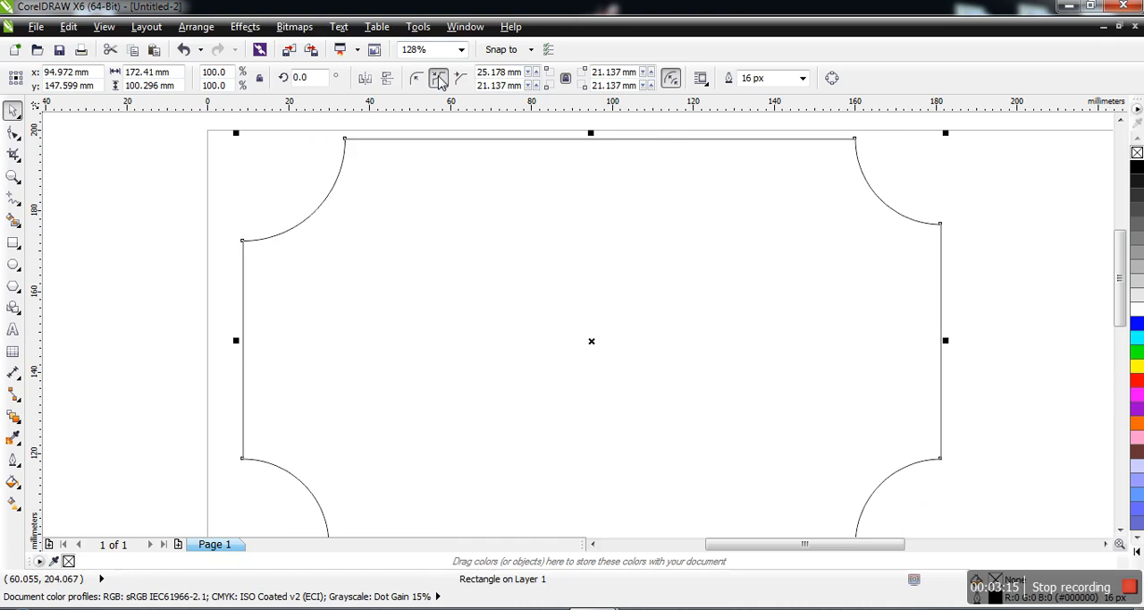
{"action": "left_click", "coordinate": [461, 80]}
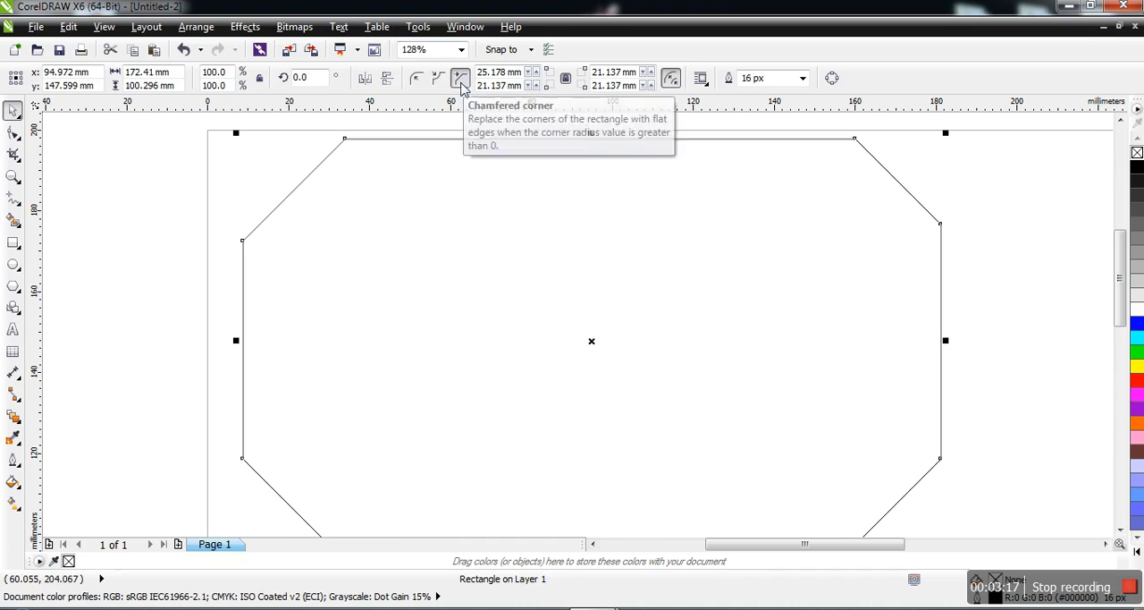
{"action": "left_click", "coordinate": [416, 80]}
{"action": "left_click", "coordinate": [439, 78]}
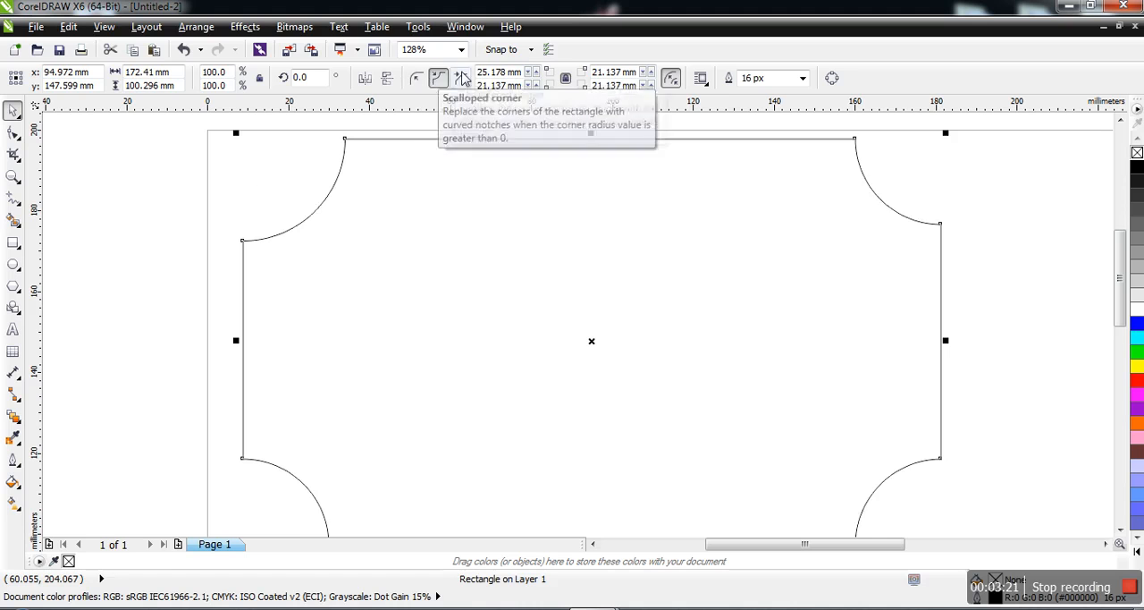
Try chamfered corners on the rectangle, then set its corners back to round.
{"action": "left_click", "coordinate": [462, 80]}
{"action": "left_click", "coordinate": [417, 80]}
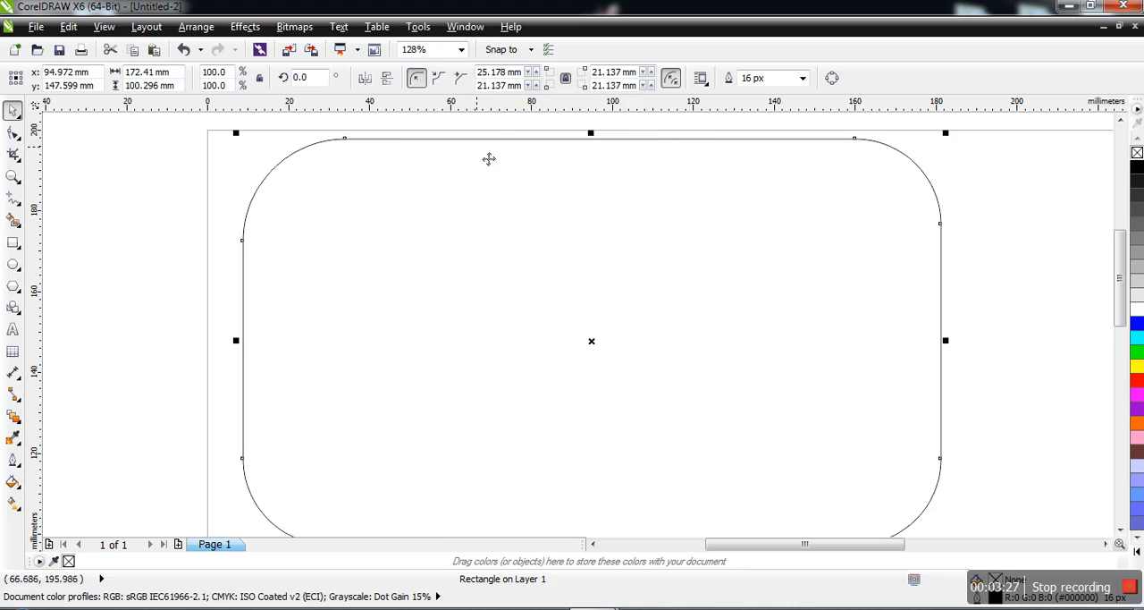
{"action": "left_click", "coordinate": [273, 185]}
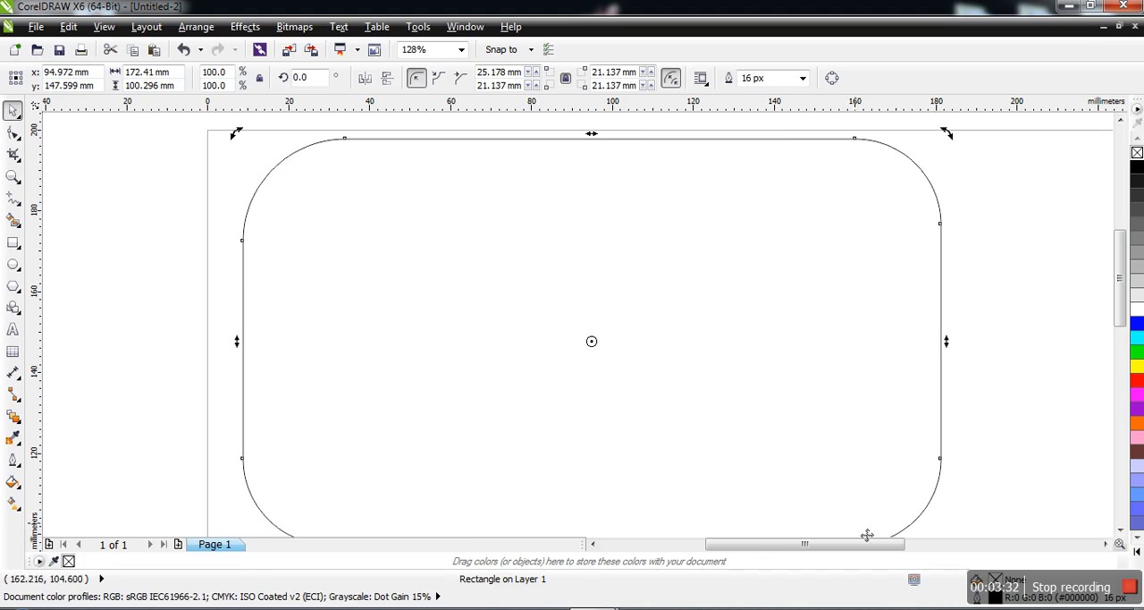
Try a 20 px outline width on the rectangle, then set it to 25 px.
{"action": "left_click", "coordinate": [803, 79]}
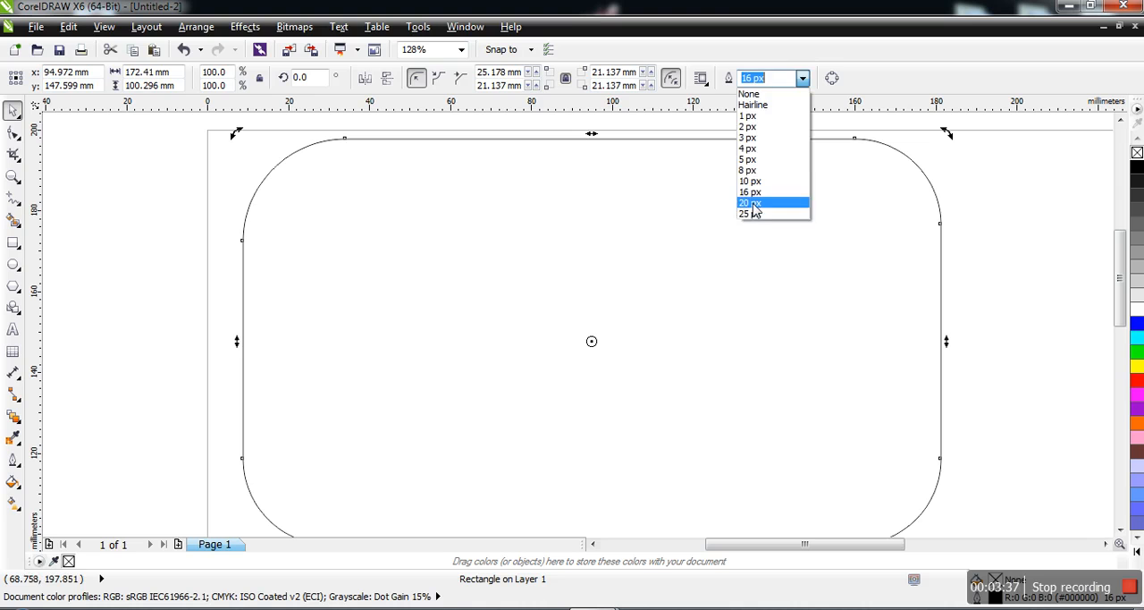
{"action": "left_click", "coordinate": [754, 203]}
{"action": "left_click", "coordinate": [802, 79]}
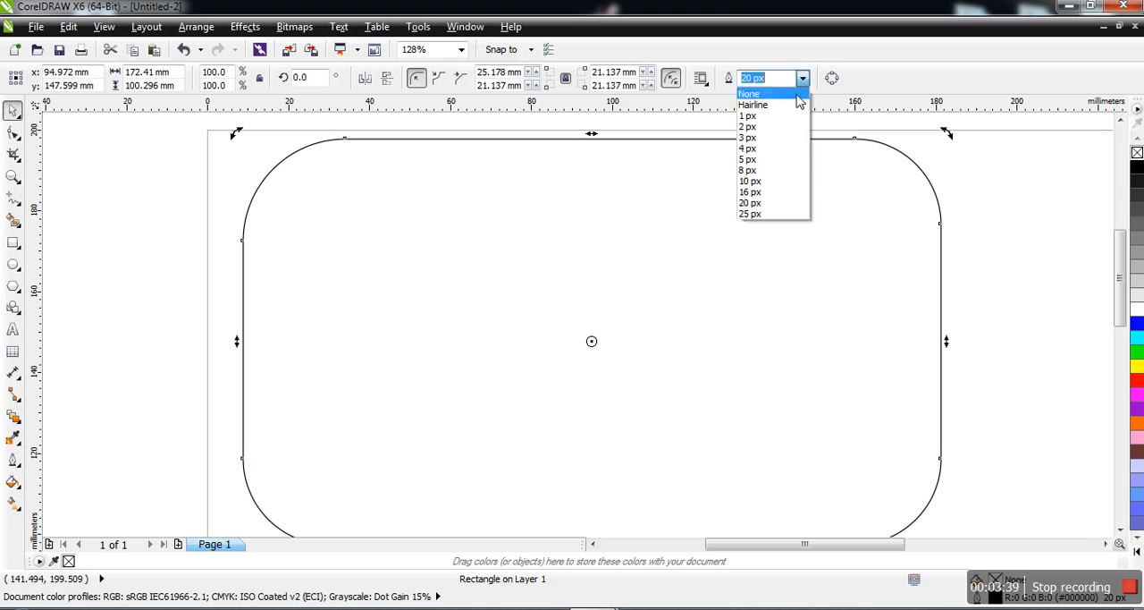
{"action": "left_click", "coordinate": [759, 215]}
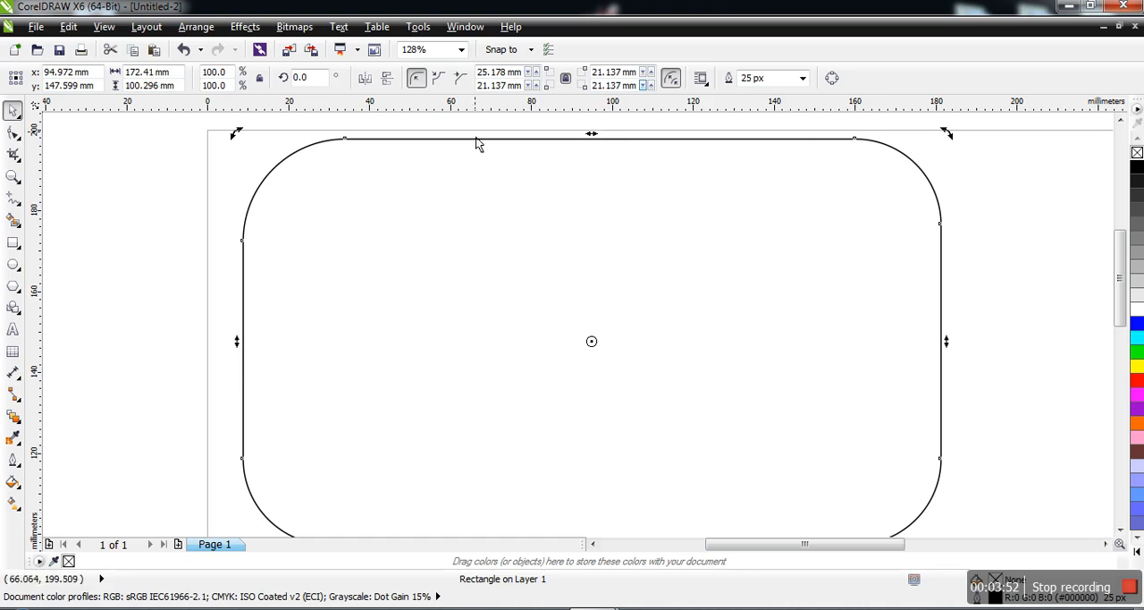
Convert the rectangle to curves and lower its straight upper edge by about 6 mm with the Shape tool.
{"action": "left_click", "coordinate": [833, 79]}
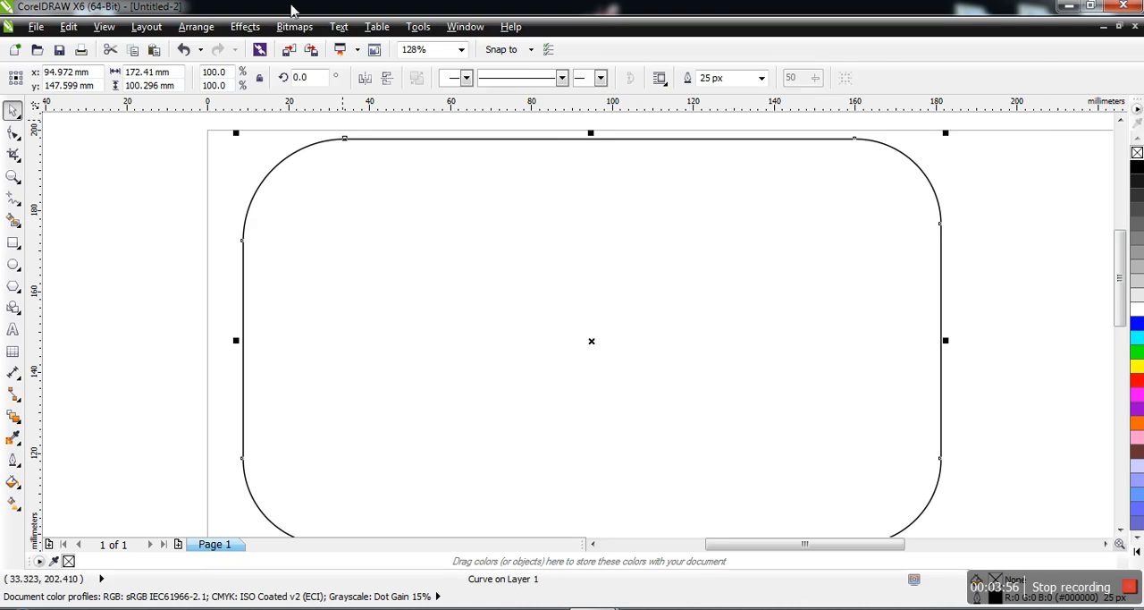
{"action": "left_click", "coordinate": [569, 143]}
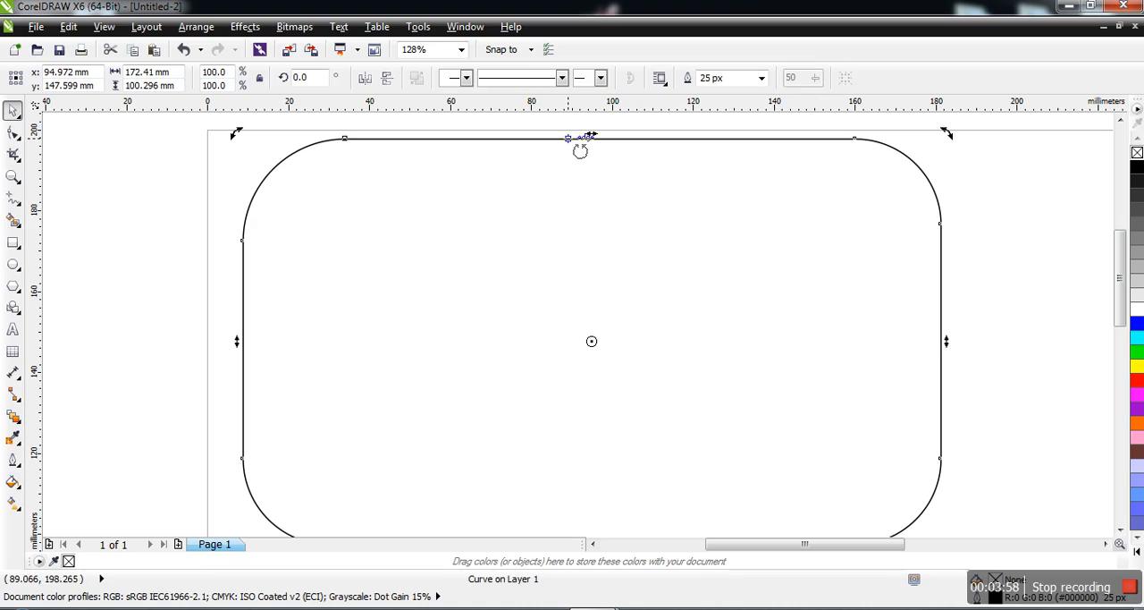
{"action": "left_click", "coordinate": [14, 131]}
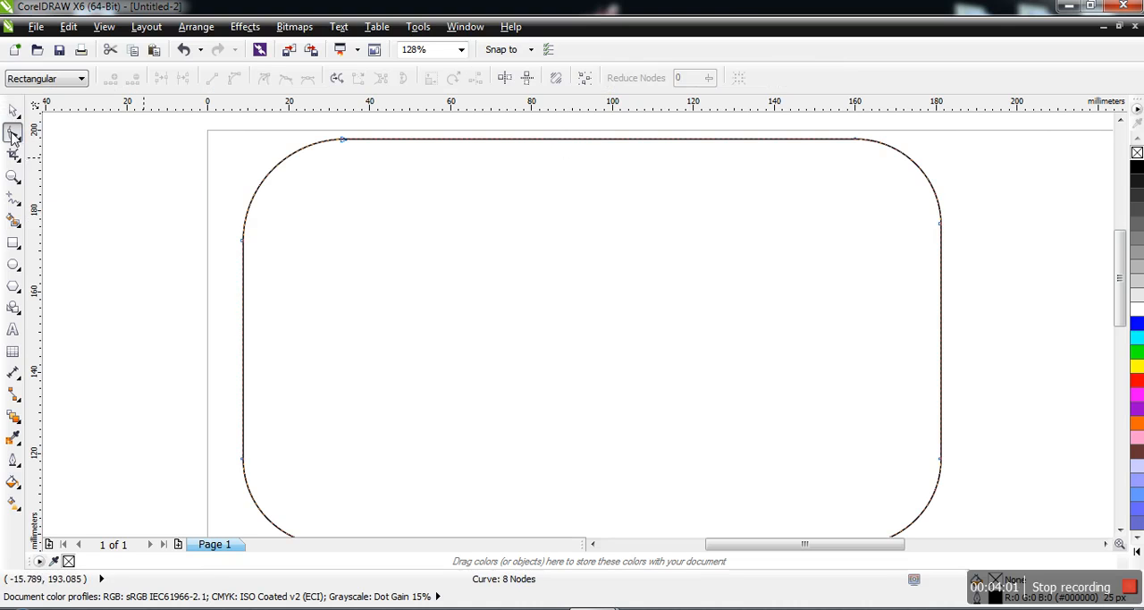
{"action": "left_click", "coordinate": [552, 140]}
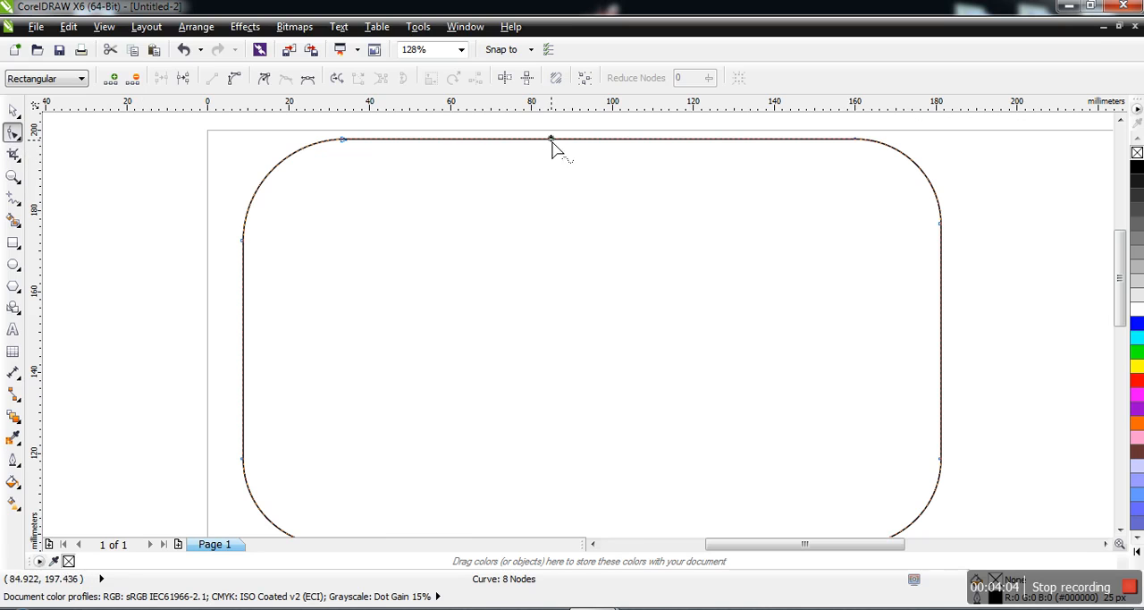
{"action": "left_click_drag", "start_coordinate": [551, 143], "coordinate": [552, 168]}
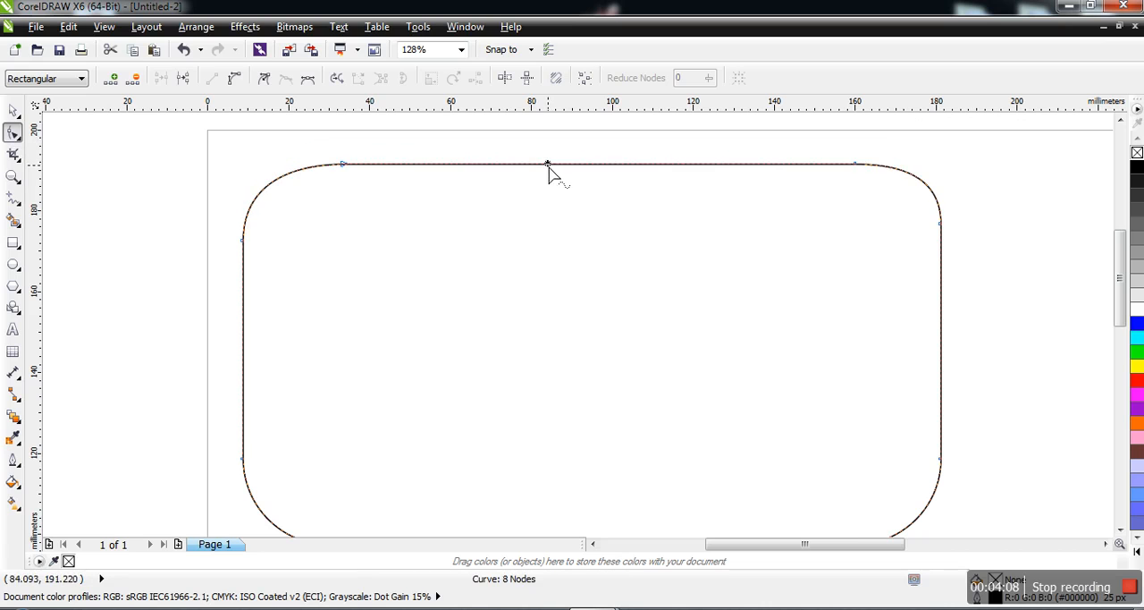
Convert the upper edge to a curve, bend it deeply downward with its handles, and pull the upper-right corner curve down into a dip.
{"action": "left_click", "coordinate": [233, 79]}
{"action": "left_click_drag", "start_coordinate": [516, 170], "coordinate": [500, 264]}
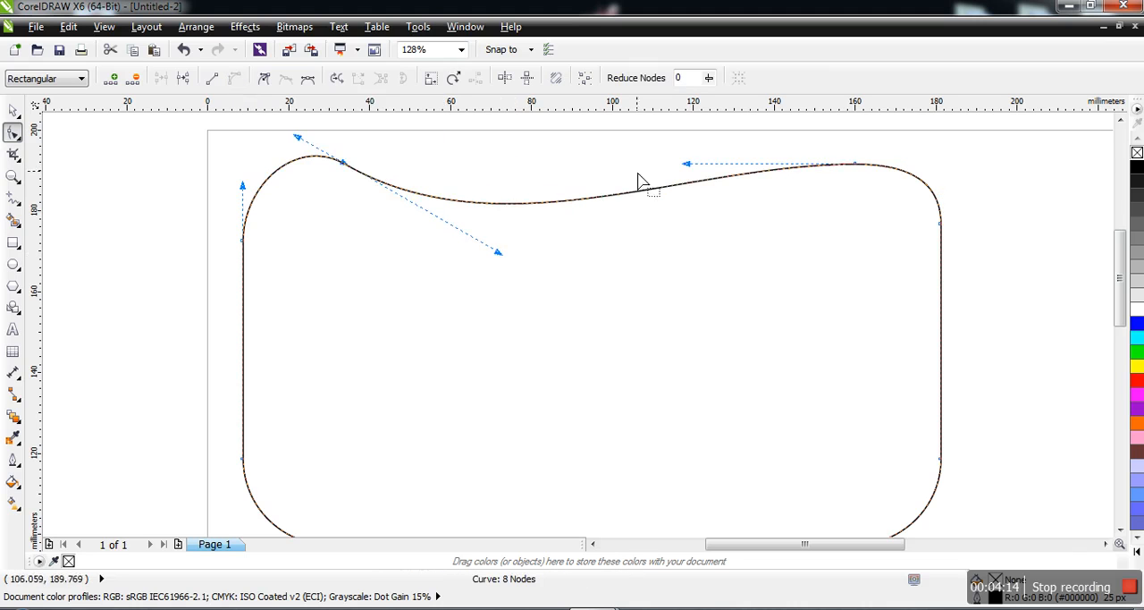
{"action": "left_click_drag", "start_coordinate": [689, 165], "coordinate": [738, 325]}
{"action": "left_click", "coordinate": [948, 186]}
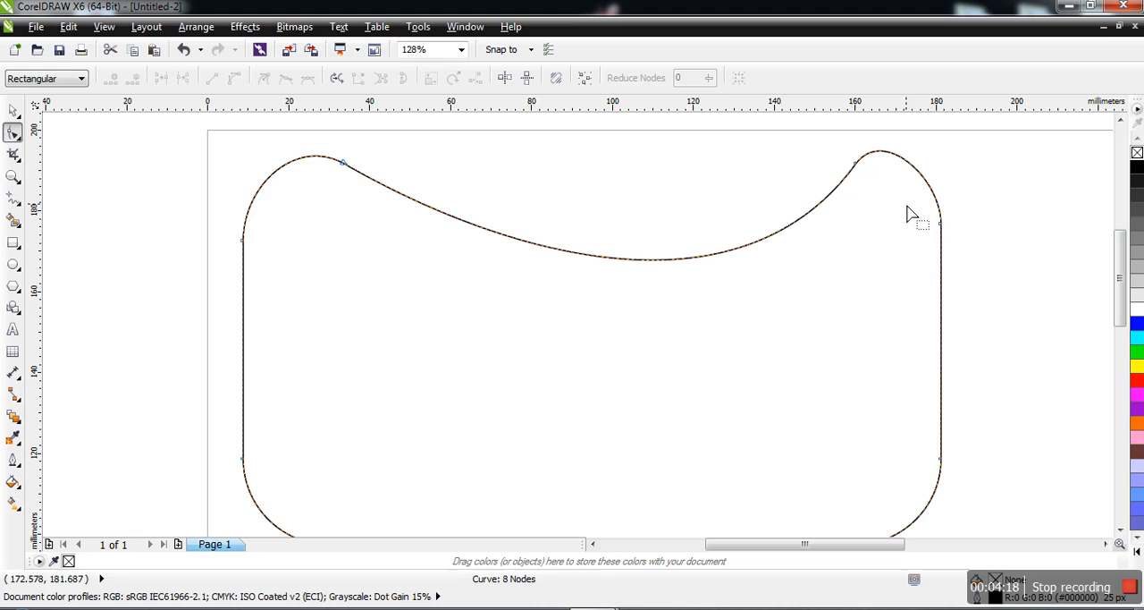
{"action": "left_click", "coordinate": [939, 223]}
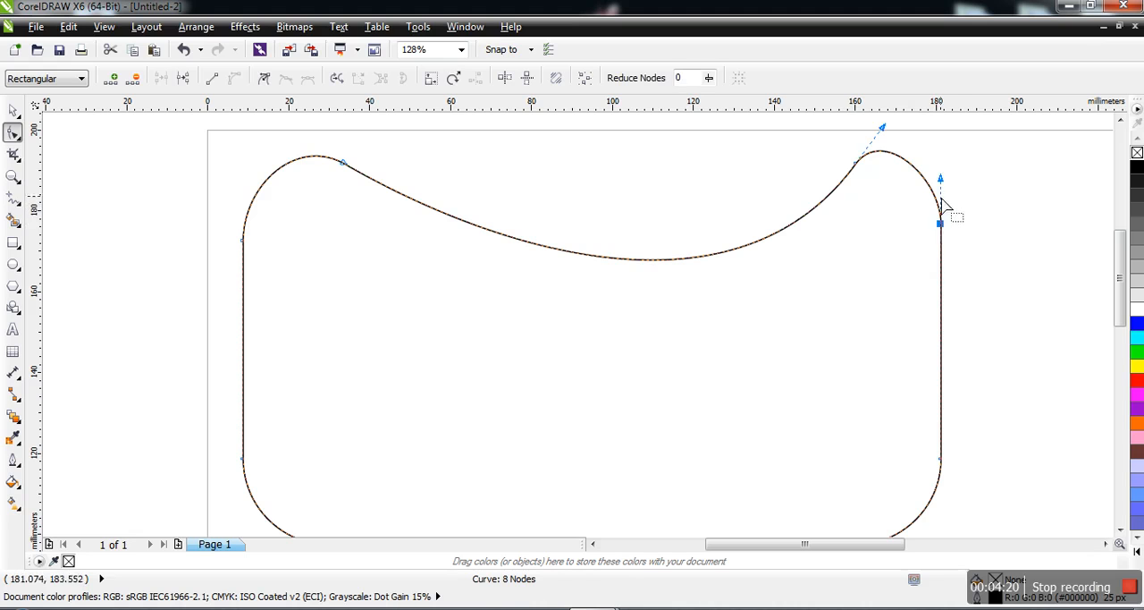
{"action": "left_click_drag", "start_coordinate": [941, 183], "coordinate": [675, 380]}
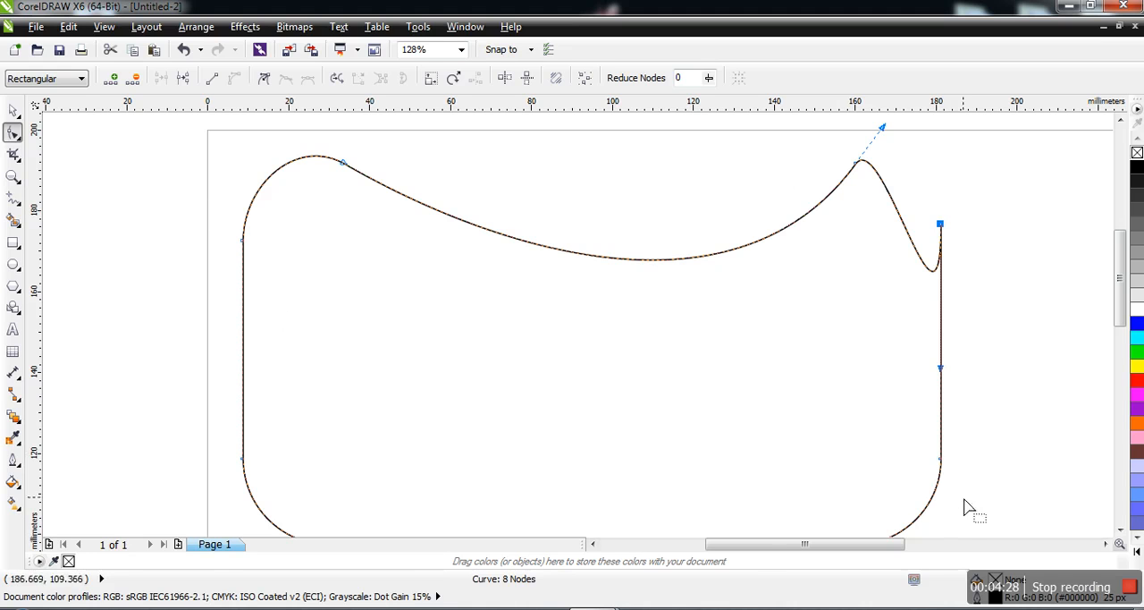
Move the upper node of the shape's left edge inward to about X 60 mm, Y 157 mm with the Shape tool.
{"action": "left_click", "coordinate": [14, 177]}
{"action": "left_click", "coordinate": [119, 79]}
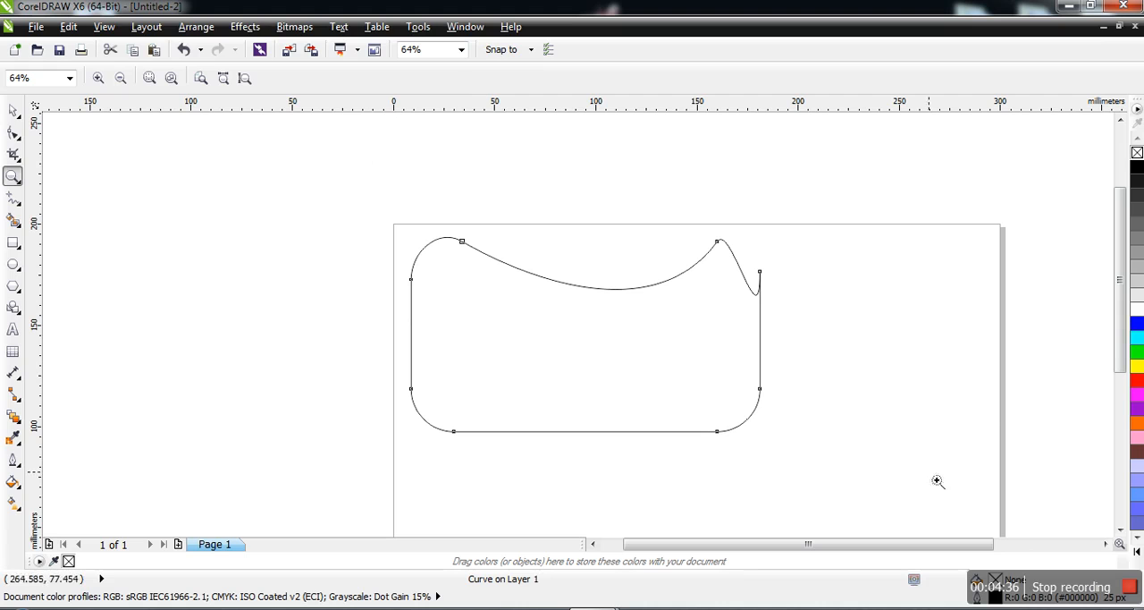
{"action": "left_click", "coordinate": [461, 49]}
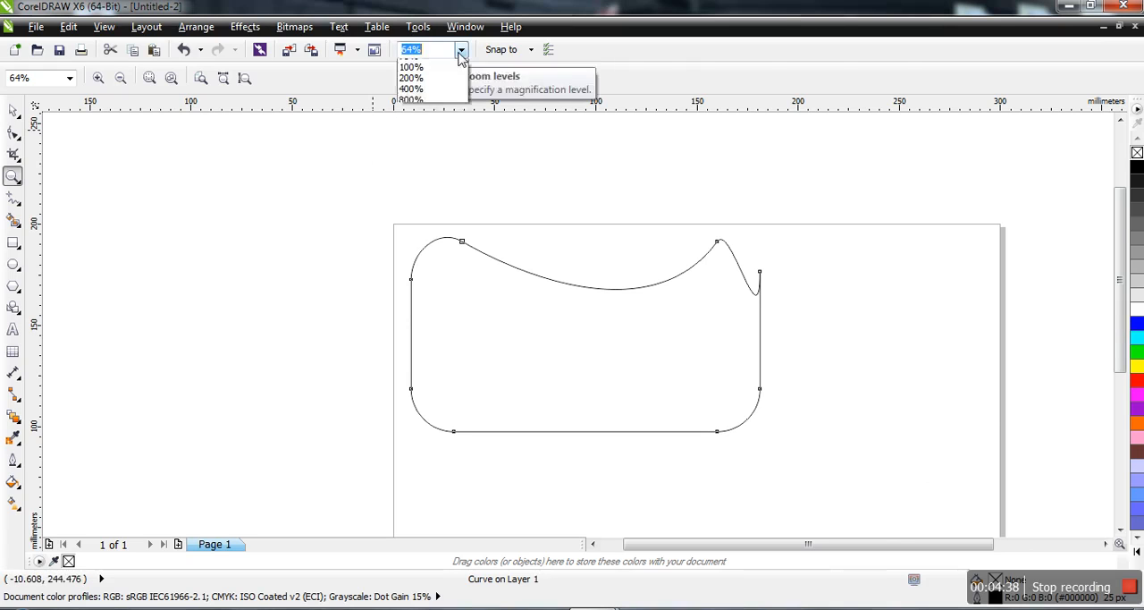
{"action": "left_click", "coordinate": [435, 109]}
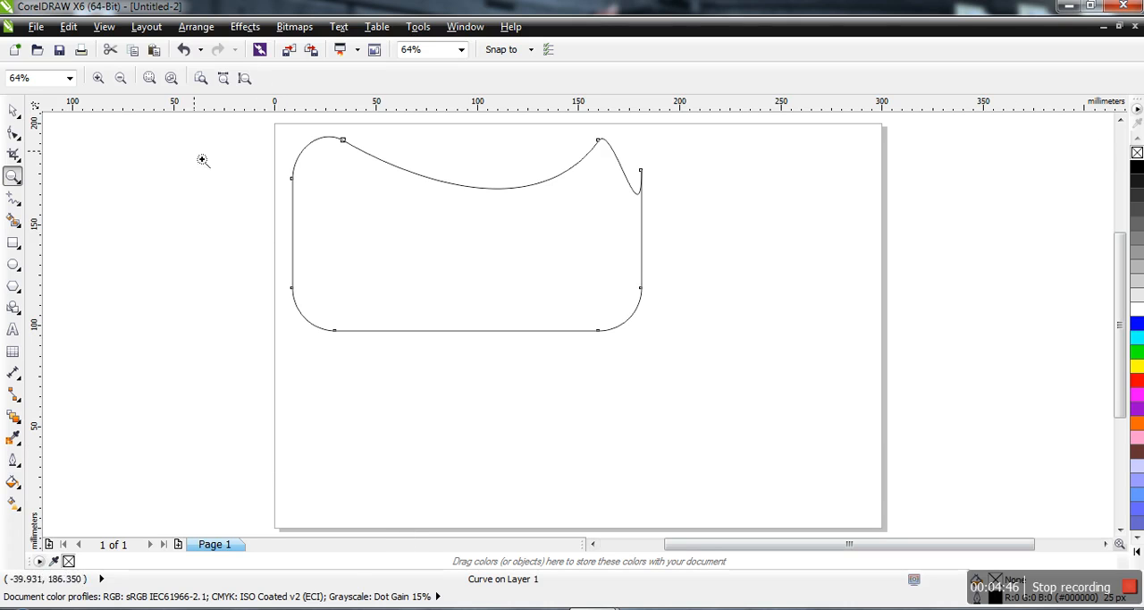
{"action": "left_click", "coordinate": [24, 212]}
{"action": "mouse_move", "coordinate": [15, 141]}
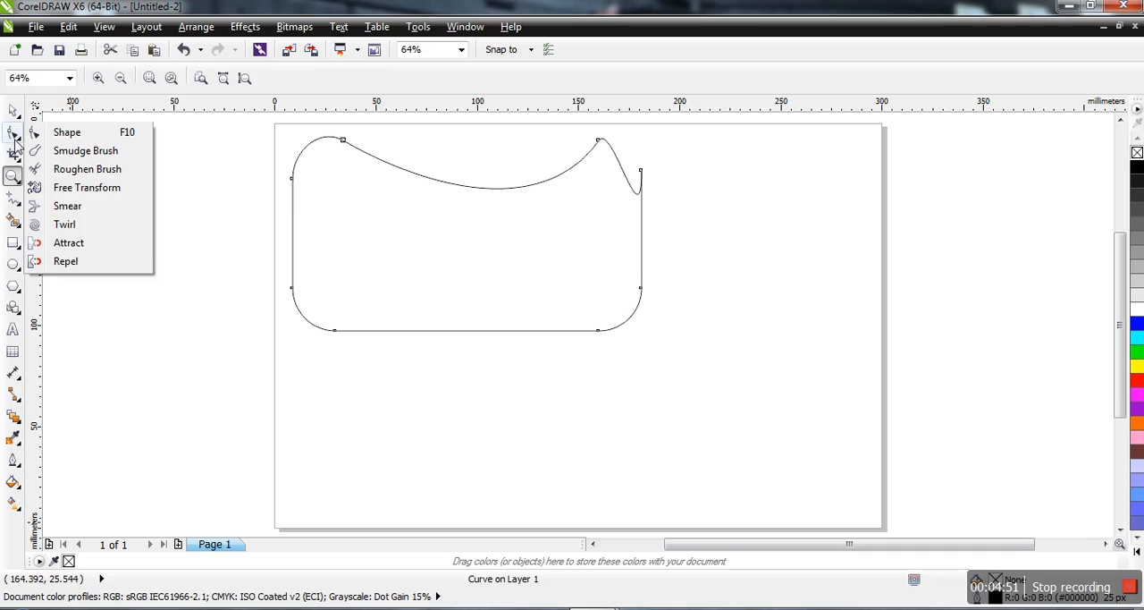
{"action": "left_click", "coordinate": [64, 133]}
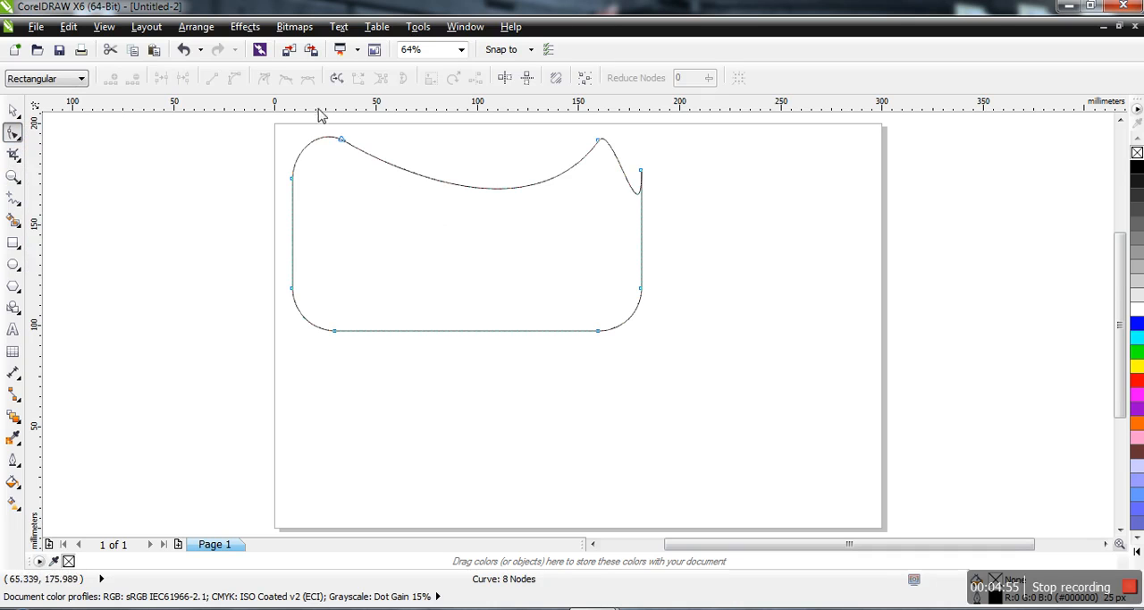
{"action": "left_click_drag", "start_coordinate": [295, 183], "coordinate": [399, 218]}
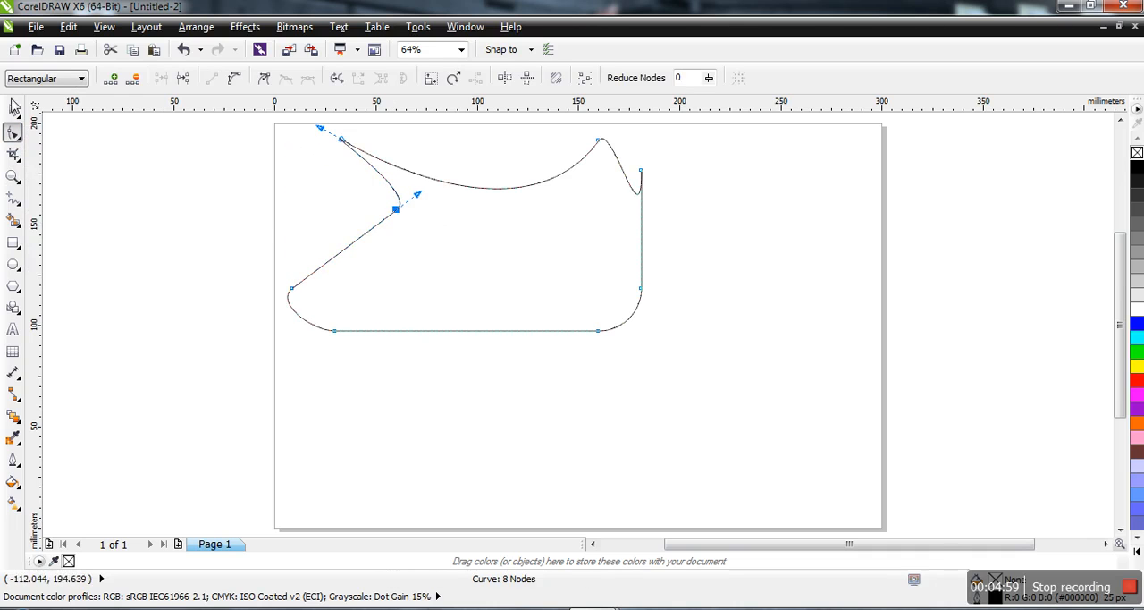
Move the lower edge's right node to about X 125 mm, Y 137 mm, arch the lower-right curve upward and bulge the lower-left curve outward.
{"action": "left_click", "coordinate": [13, 110]}
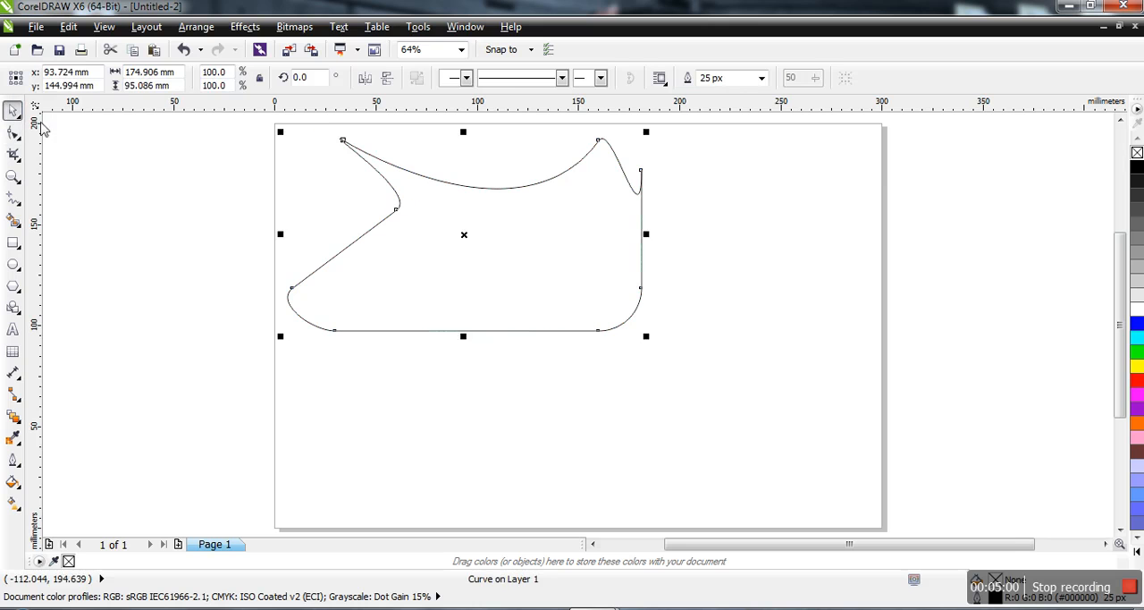
{"action": "left_click", "coordinate": [524, 344]}
{"action": "left_click", "coordinate": [523, 345]}
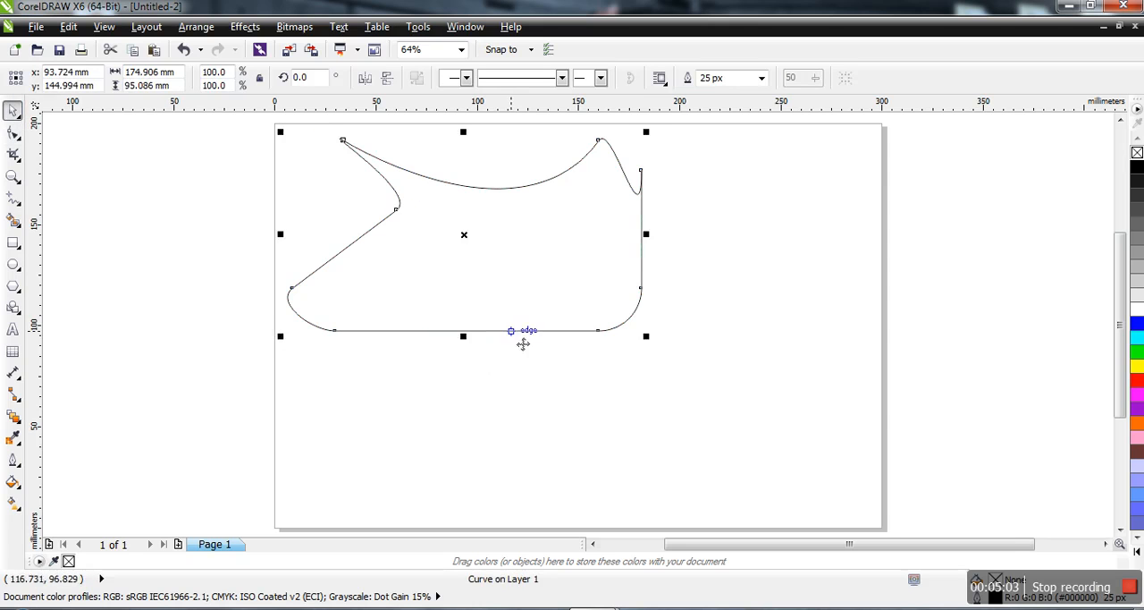
{"action": "left_click", "coordinate": [12, 134]}
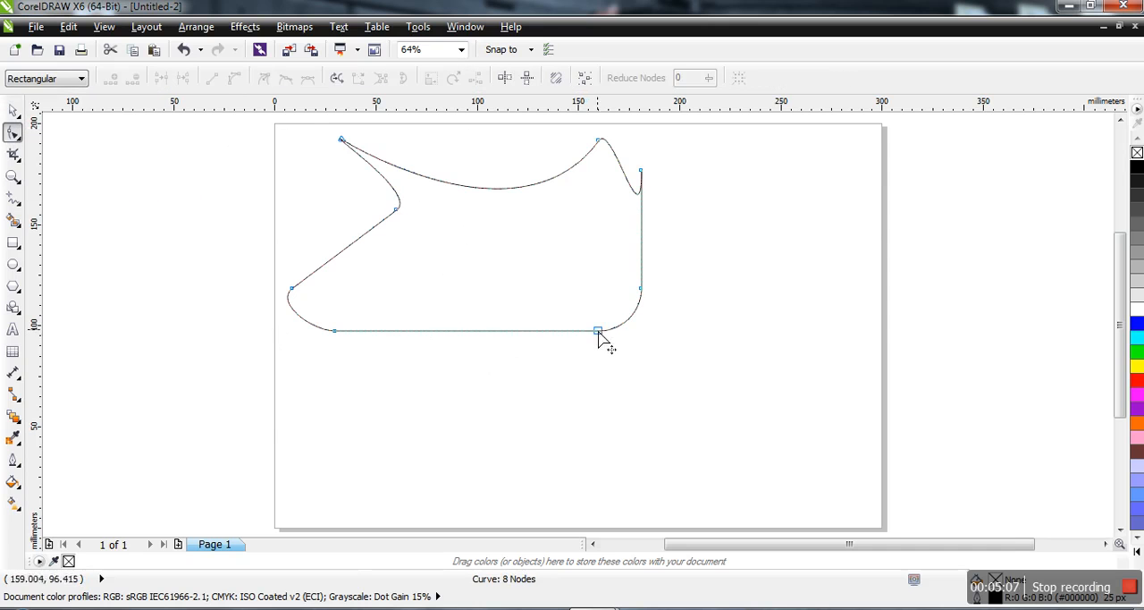
{"action": "left_click_drag", "start_coordinate": [599, 337], "coordinate": [531, 253]}
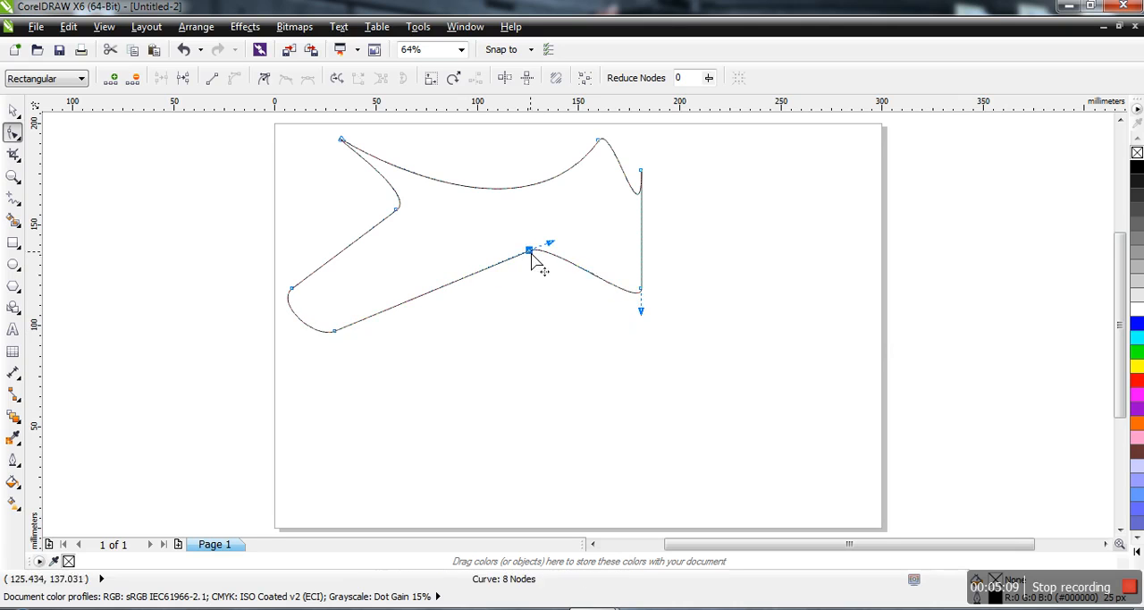
{"action": "left_click_drag", "start_coordinate": [642, 311], "coordinate": [788, 265]}
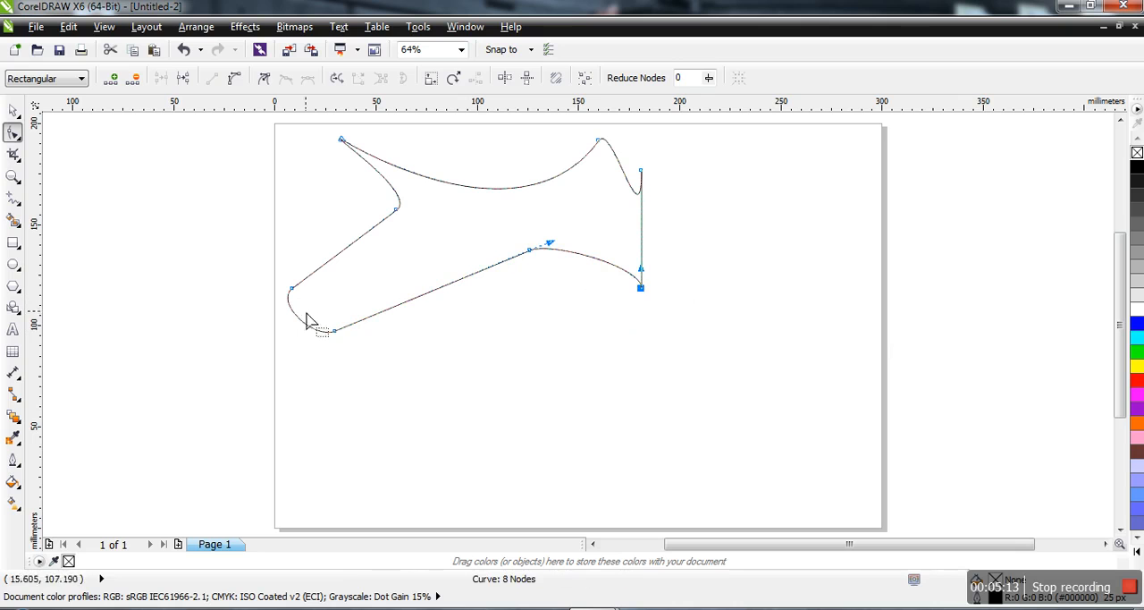
{"action": "left_click_drag", "start_coordinate": [300, 327], "coordinate": [273, 326]}
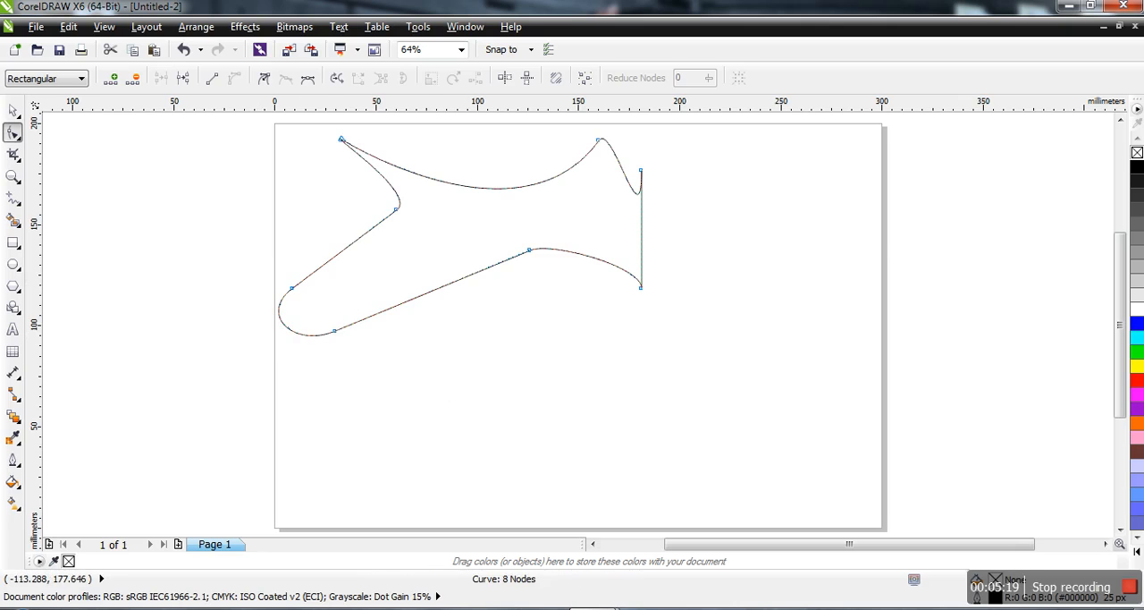
Distort the shape's outline at several places around its edge with the Smear tool, using a 50 mm nib radius.
{"action": "left_click", "coordinate": [17, 138]}
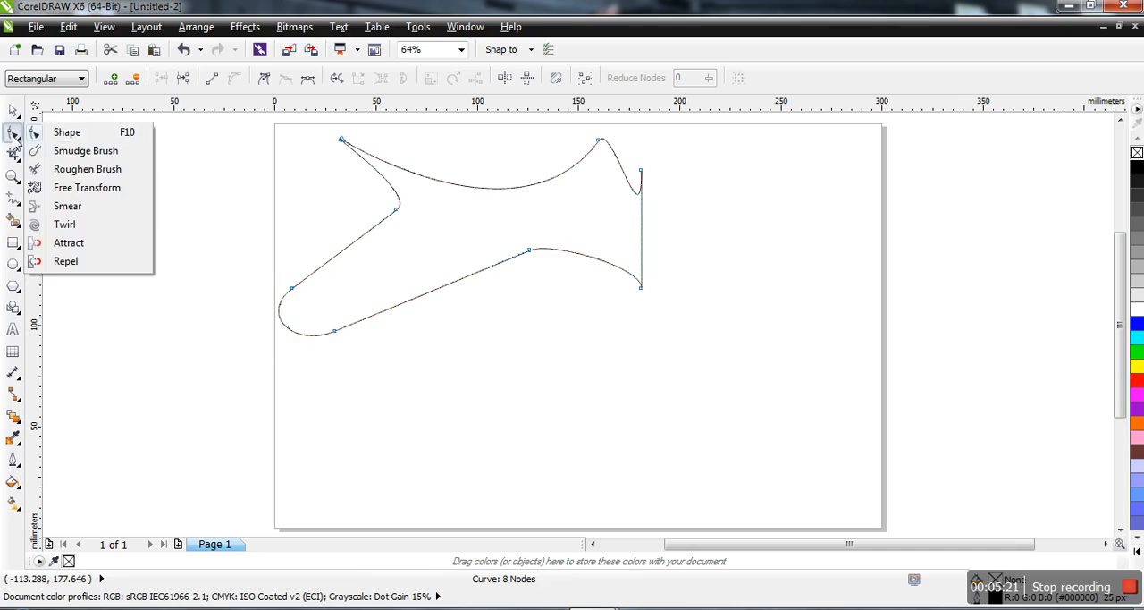
{"action": "left_click", "coordinate": [79, 206]}
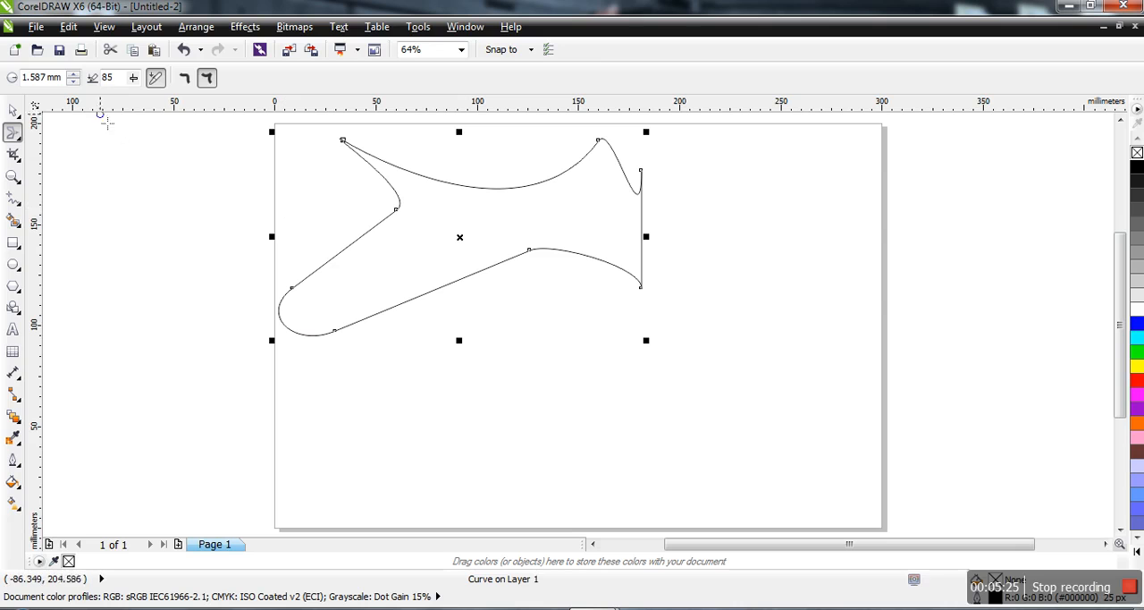
{"action": "double_click", "coordinate": [40, 77]}
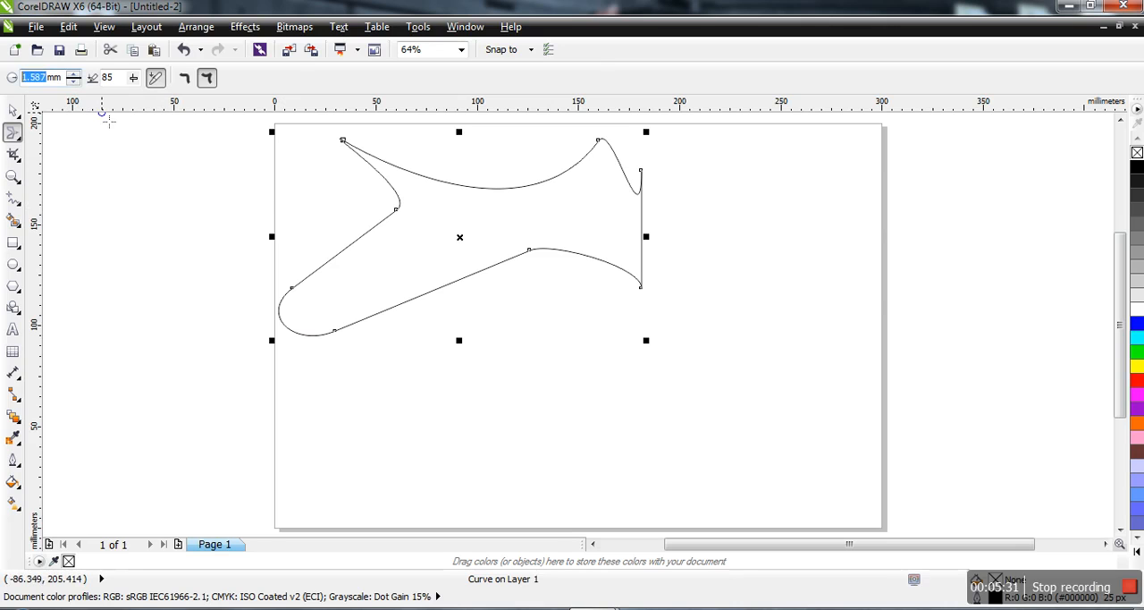
{"action": "key", "text": "Return"}
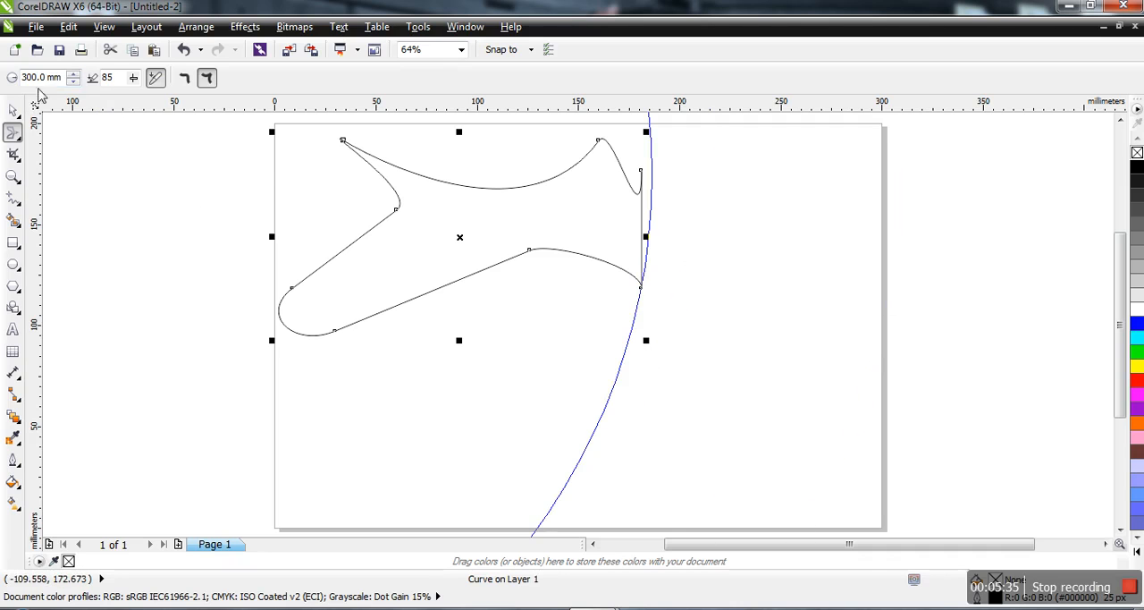
{"action": "double_click", "coordinate": [25, 84]}
{"action": "mouse_move", "coordinate": [339, 272]}
{"action": "left_mouse_down"}
{"action": "mouse_move", "coordinate": [363, 236]}
{"action": "mouse_move", "coordinate": [412, 284]}
{"action": "left_mouse_up"}
{"action": "mouse_move", "coordinate": [567, 307]}
{"action": "left_mouse_down"}
{"action": "mouse_move", "coordinate": [505, 265]}
{"action": "mouse_move", "coordinate": [505, 219]}
{"action": "left_mouse_up"}
{"action": "mouse_move", "coordinate": [696, 251]}
{"action": "left_mouse_down"}
{"action": "mouse_move", "coordinate": [649, 238]}
{"action": "mouse_move", "coordinate": [629, 200]}
{"action": "mouse_move", "coordinate": [616, 204]}
{"action": "left_mouse_up"}
{"action": "left_click_drag", "start_coordinate": [510, 127], "coordinate": [582, 225]}
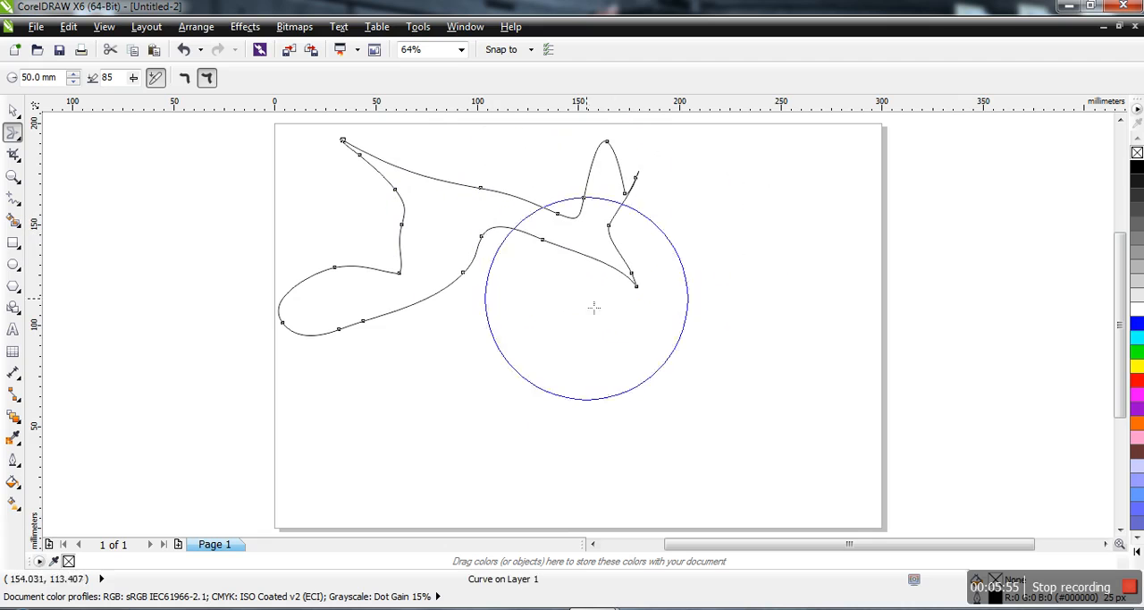
{"action": "mouse_move", "coordinate": [340, 357]}
{"action": "left_mouse_down"}
{"action": "mouse_move", "coordinate": [364, 340]}
{"action": "mouse_move", "coordinate": [323, 261]}
{"action": "left_mouse_up"}
{"action": "mouse_move", "coordinate": [460, 184]}
{"action": "left_mouse_down"}
{"action": "mouse_move", "coordinate": [447, 199]}
{"action": "mouse_move", "coordinate": [447, 247]}
{"action": "left_mouse_up"}
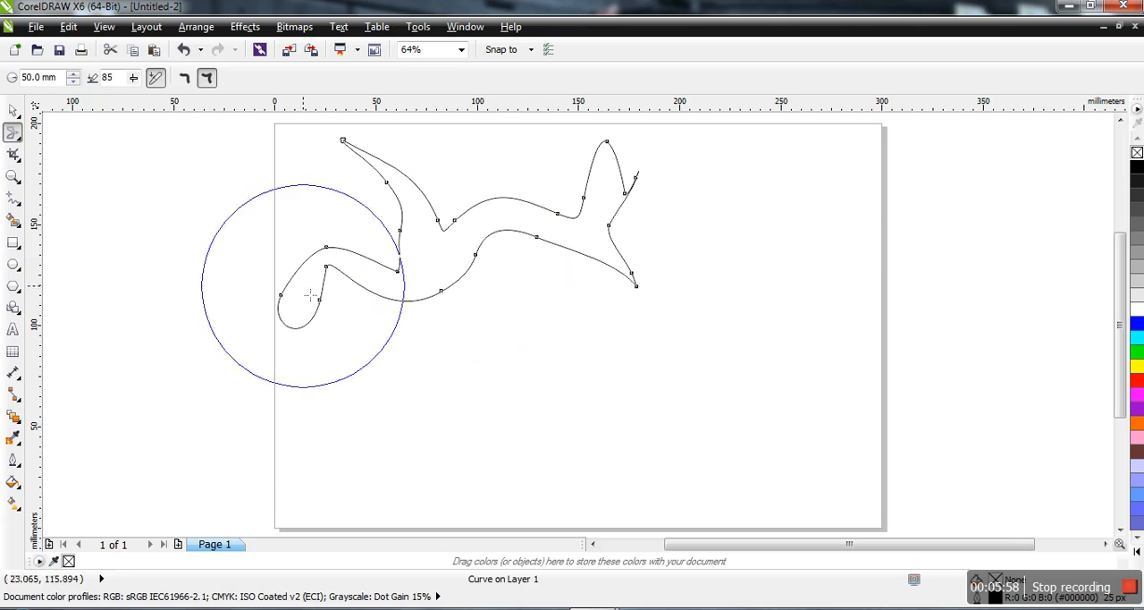
Draw the shape's nodes together across its length with the Attract tool at a 50 mm nib radius.
{"action": "left_click", "coordinate": [18, 136]}
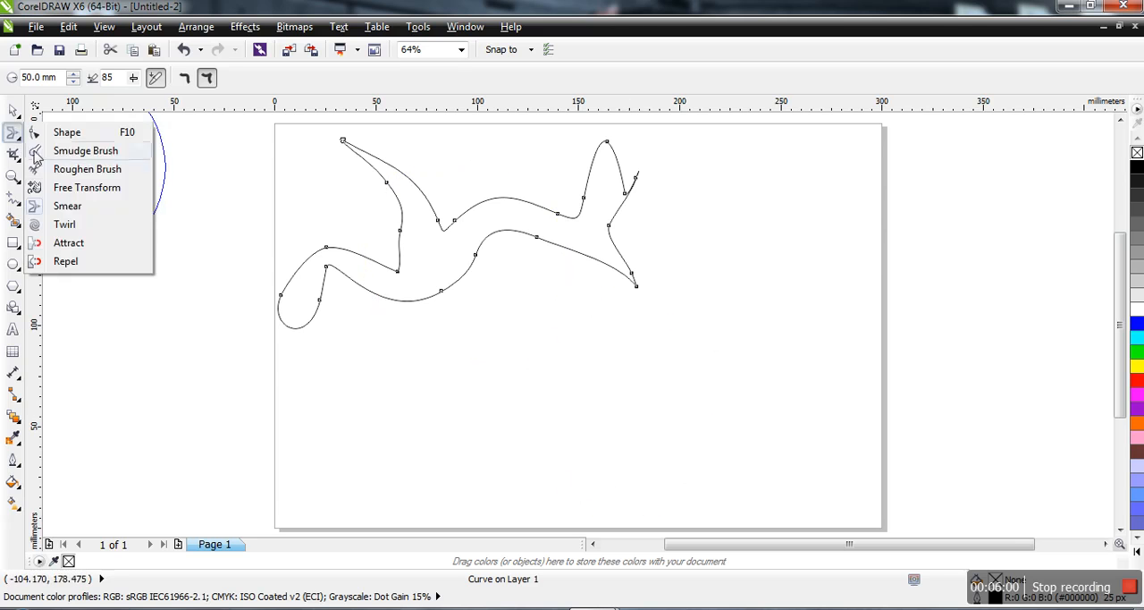
{"action": "left_click", "coordinate": [64, 242]}
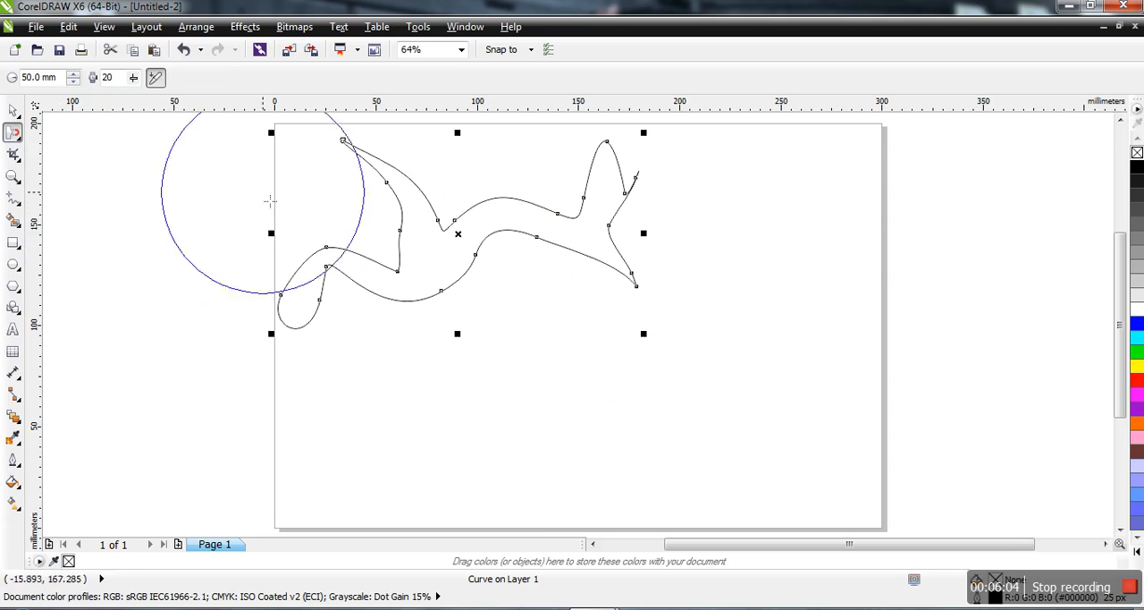
{"action": "mouse_move", "coordinate": [505, 160]}
{"action": "left_mouse_down"}
{"action": "mouse_move", "coordinate": [510, 214]}
{"action": "mouse_move", "coordinate": [535, 191]}
{"action": "mouse_move", "coordinate": [658, 236]}
{"action": "mouse_move", "coordinate": [631, 223]}
{"action": "mouse_move", "coordinate": [358, 237]}
{"action": "mouse_move", "coordinate": [390, 242]}
{"action": "mouse_move", "coordinate": [260, 281]}
{"action": "mouse_move", "coordinate": [307, 266]}
{"action": "mouse_move", "coordinate": [302, 255]}
{"action": "mouse_move", "coordinate": [481, 201]}
{"action": "mouse_move", "coordinate": [451, 182]}
{"action": "mouse_move", "coordinate": [456, 242]}
{"action": "mouse_move", "coordinate": [106, 261]}
{"action": "left_mouse_up"}
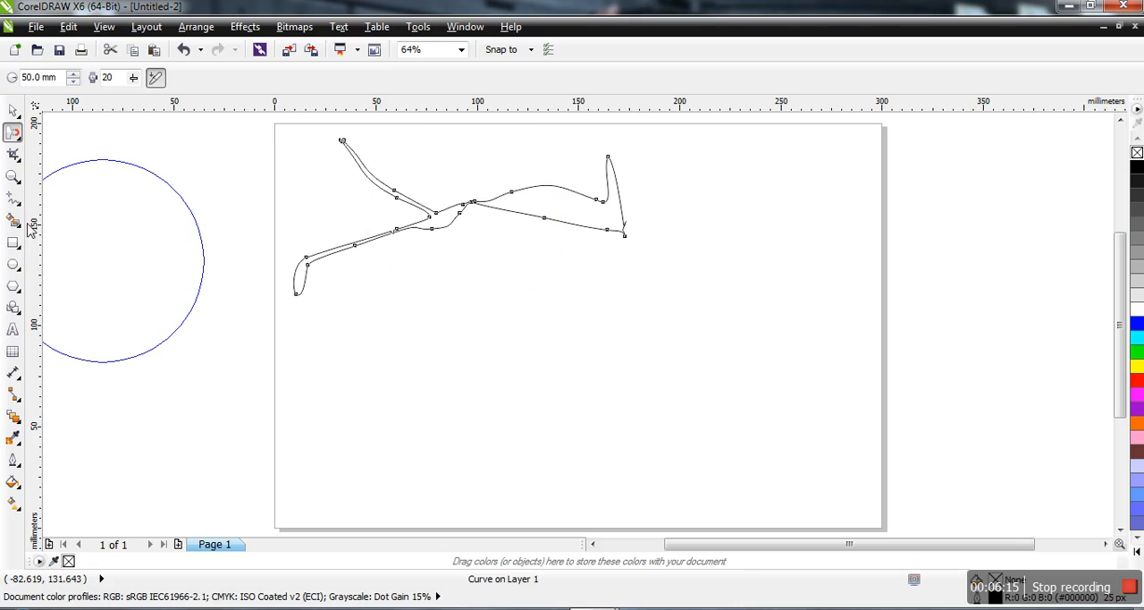
Push the shape's nodes apart on its right half and lower middle with the Repel tool, using a 50 mm nib radius.
{"action": "left_click", "coordinate": [18, 156]}
{"action": "mouse_move", "coordinate": [15, 132]}
{"action": "left_click", "coordinate": [66, 260]}
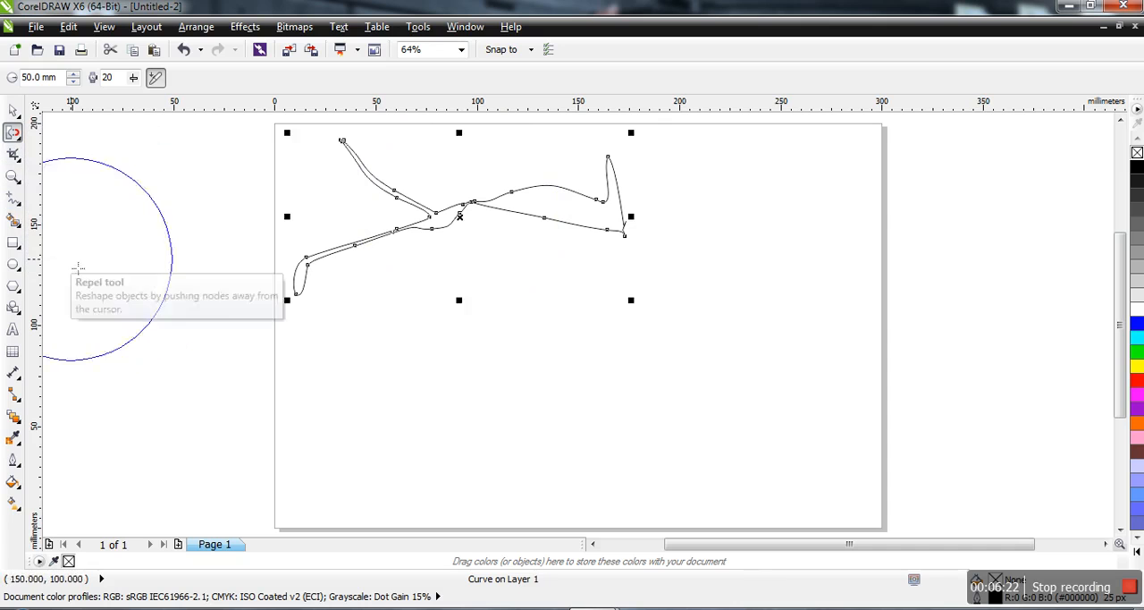
{"action": "mouse_move", "coordinate": [574, 213]}
{"action": "left_mouse_down"}
{"action": "mouse_move", "coordinate": [570, 180]}
{"action": "mouse_move", "coordinate": [570, 191]}
{"action": "mouse_move", "coordinate": [650, 213]}
{"action": "mouse_move", "coordinate": [587, 249]}
{"action": "mouse_move", "coordinate": [525, 260]}
{"action": "mouse_move", "coordinate": [569, 228]}
{"action": "mouse_move", "coordinate": [559, 239]}
{"action": "mouse_move", "coordinate": [434, 206]}
{"action": "mouse_move", "coordinate": [466, 217]}
{"action": "mouse_move", "coordinate": [696, 204]}
{"action": "mouse_move", "coordinate": [719, 216]}
{"action": "mouse_move", "coordinate": [670, 319]}
{"action": "mouse_move", "coordinate": [667, 305]}
{"action": "mouse_move", "coordinate": [560, 316]}
{"action": "left_mouse_up"}
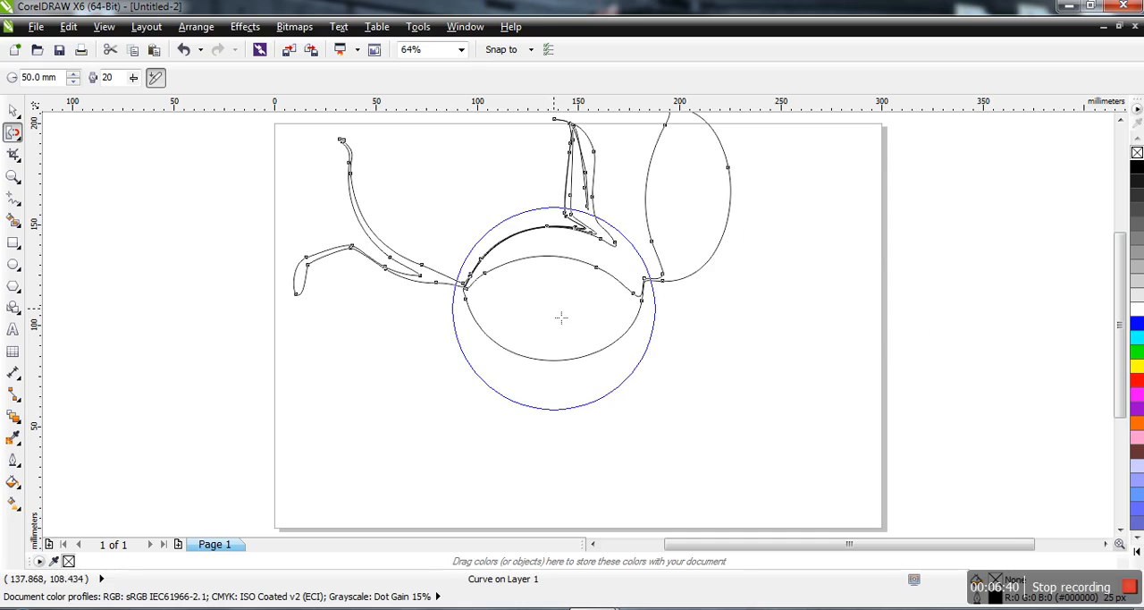
{"action": "left_click_drag", "start_coordinate": [347, 288], "coordinate": [447, 286]}
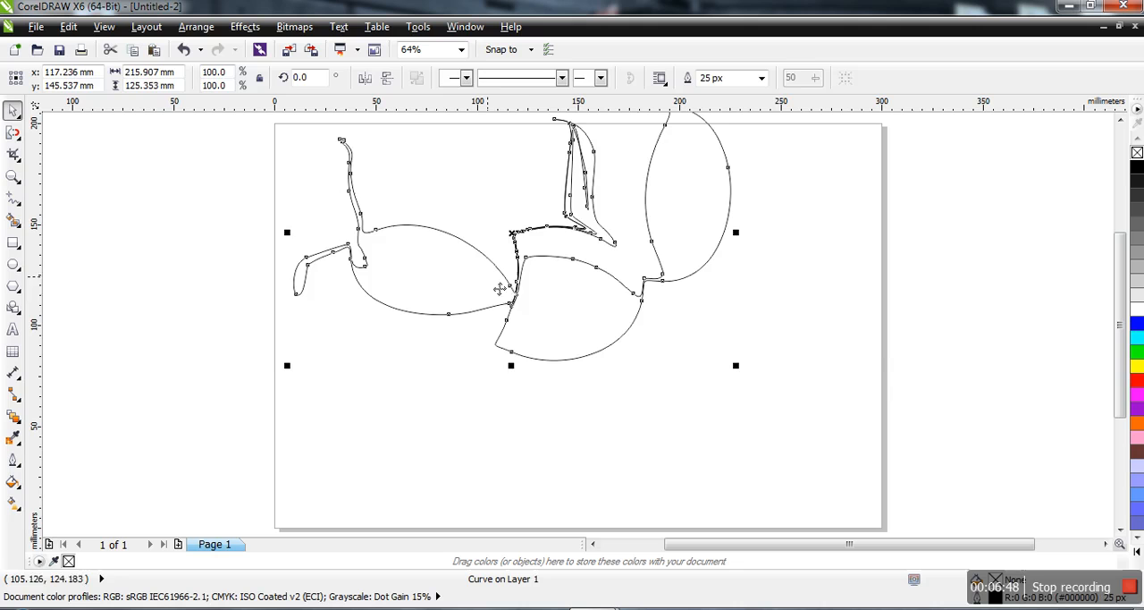
Delete the distorted shape and sketch a winding freehand curve about 237 mm wide and 122 mm high across the page.
{"action": "left_click", "coordinate": [527, 309]}
{"action": "key", "text": "Delete"}
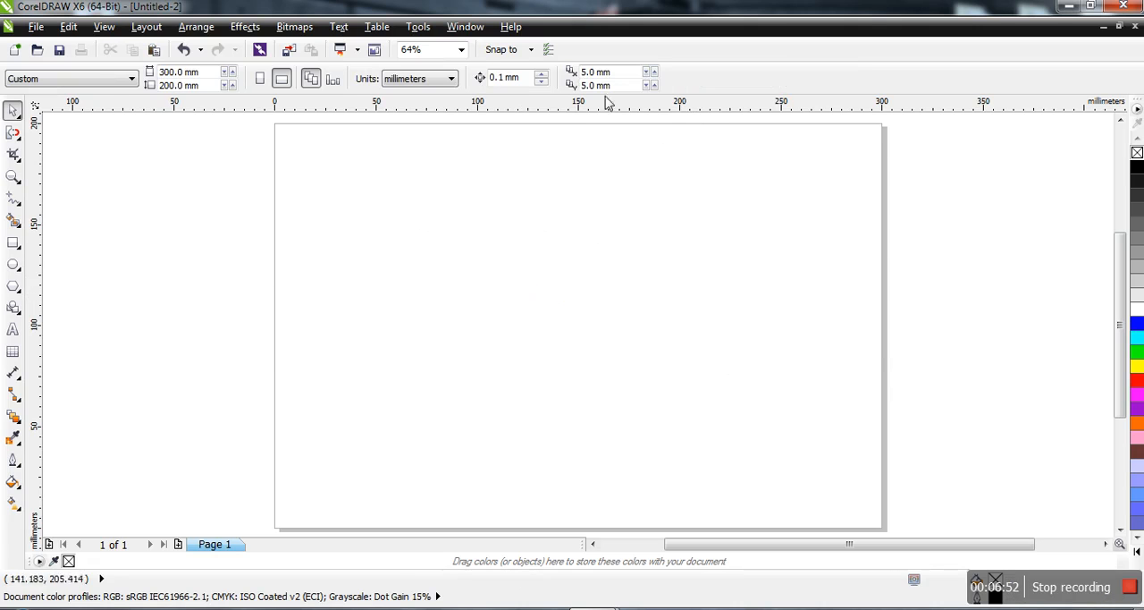
{"action": "left_click", "coordinate": [19, 162]}
{"action": "left_click", "coordinate": [18, 139]}
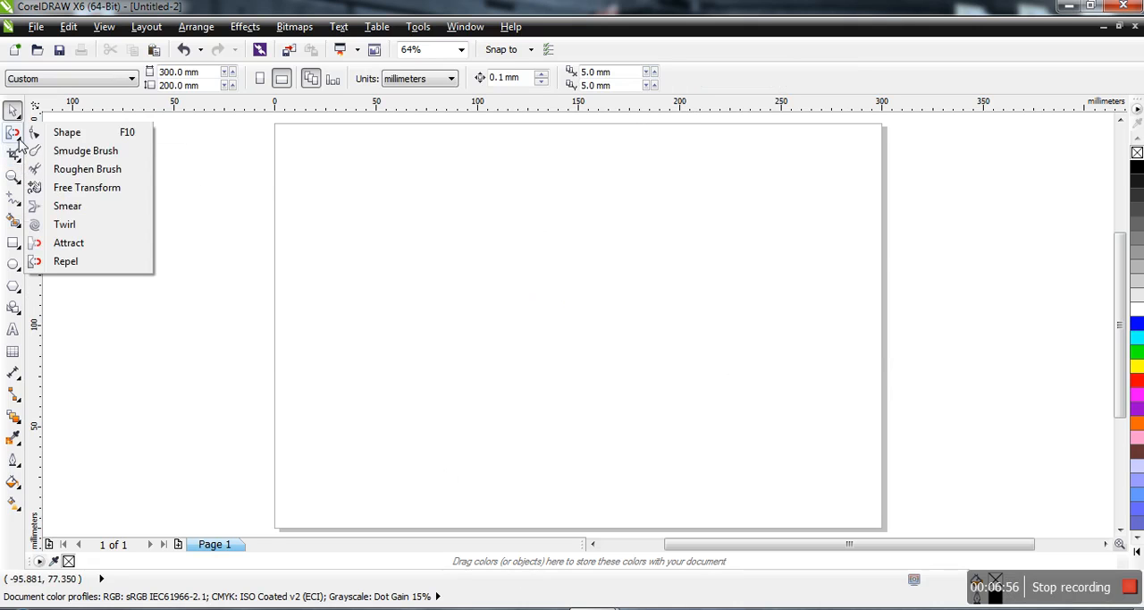
{"action": "left_click", "coordinate": [16, 199]}
{"action": "left_click", "coordinate": [16, 220]}
{"action": "left_click", "coordinate": [14, 206]}
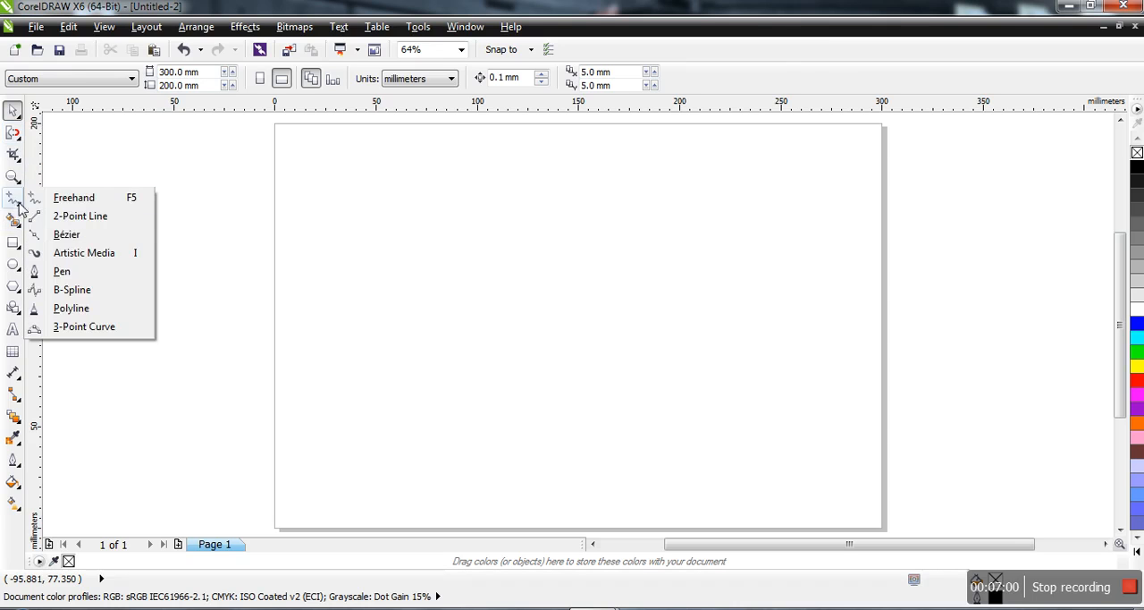
{"action": "left_click", "coordinate": [67, 198]}
{"action": "mouse_move", "coordinate": [327, 195]}
{"action": "left_mouse_down"}
{"action": "mouse_move", "coordinate": [647, 235]}
{"action": "mouse_move", "coordinate": [678, 260]}
{"action": "mouse_move", "coordinate": [613, 333]}
{"action": "mouse_move", "coordinate": [467, 374]}
{"action": "mouse_move", "coordinate": [504, 410]}
{"action": "mouse_move", "coordinate": [647, 430]}
{"action": "mouse_move", "coordinate": [704, 382]}
{"action": "mouse_move", "coordinate": [723, 252]}
{"action": "mouse_move", "coordinate": [786, 248]}
{"action": "mouse_move", "coordinate": [804, 283]}
{"action": "mouse_move", "coordinate": [753, 423]}
{"action": "mouse_move", "coordinate": [764, 449]}
{"action": "mouse_move", "coordinate": [813, 374]}
{"action": "mouse_move", "coordinate": [807, 241]}
{"action": "left_mouse_up"}
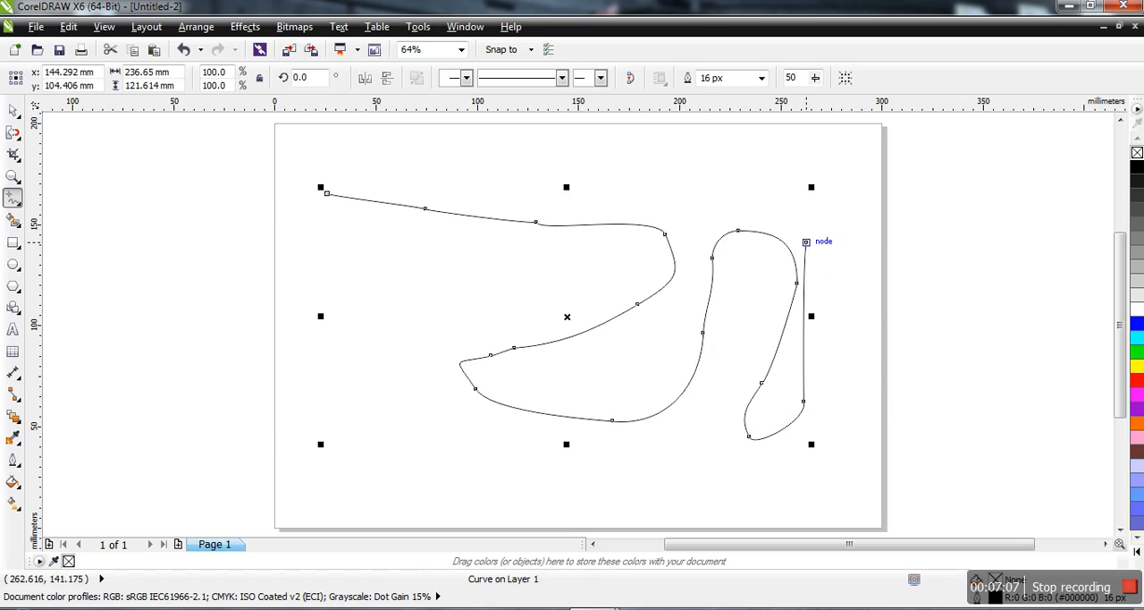
Move the freehand curve's first two nodes to about X 72, Y 90 mm and X 92, Y 135 mm, and smooth the second with a longer handle.
{"action": "left_click", "coordinate": [18, 141]}
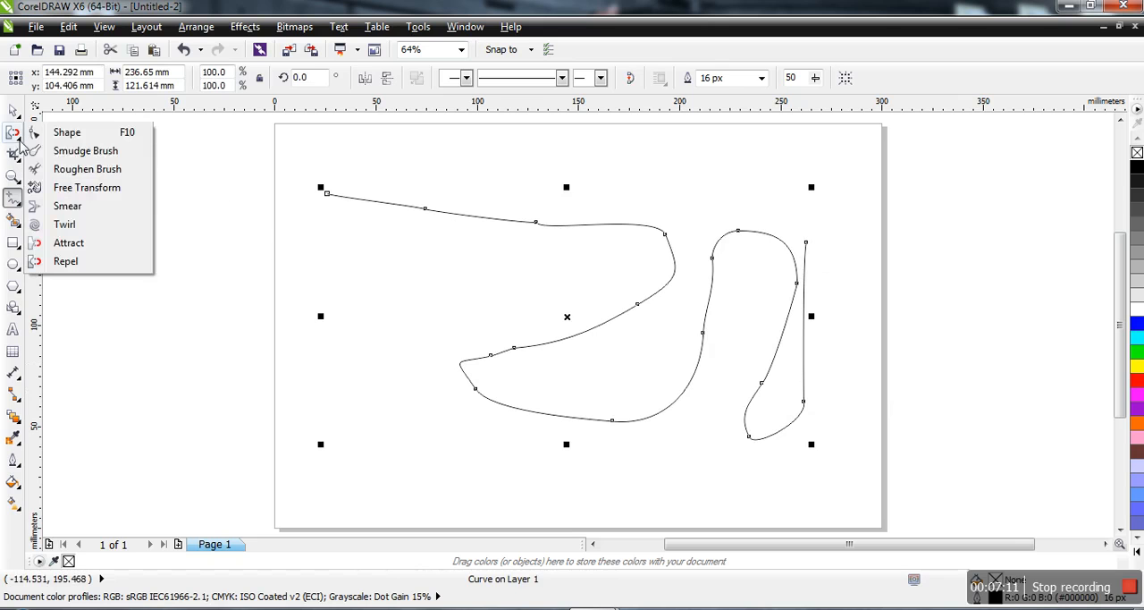
{"action": "left_click", "coordinate": [49, 145]}
{"action": "left_click_drag", "start_coordinate": [328, 195], "coordinate": [429, 334]}
{"action": "left_click_drag", "start_coordinate": [429, 212], "coordinate": [466, 259]}
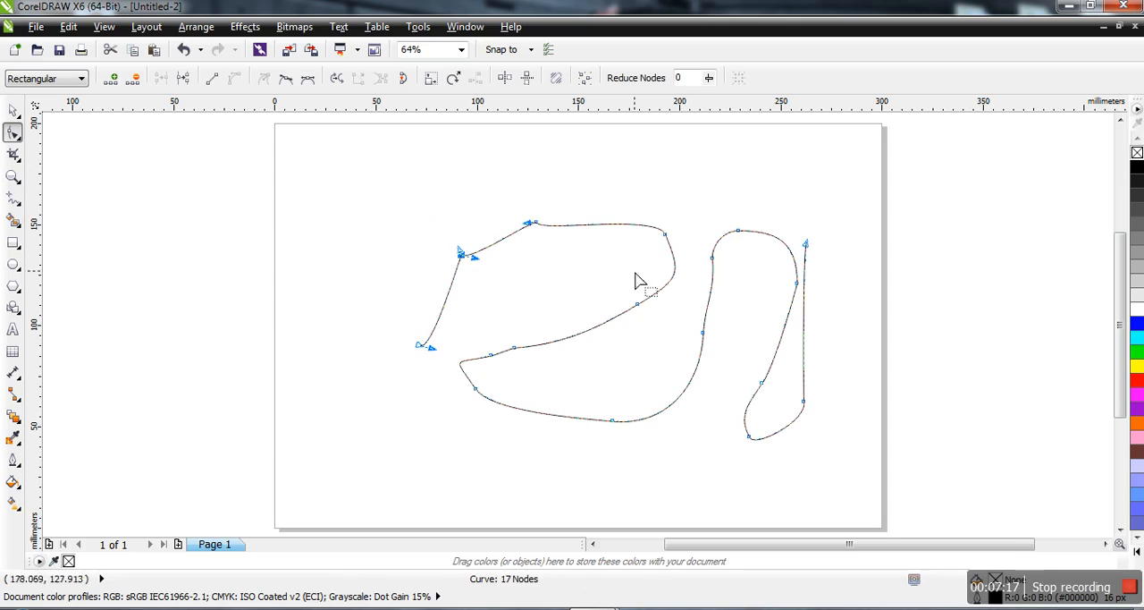
{"action": "left_click", "coordinate": [286, 80]}
{"action": "left_click_drag", "start_coordinate": [474, 266], "coordinate": [473, 217]}
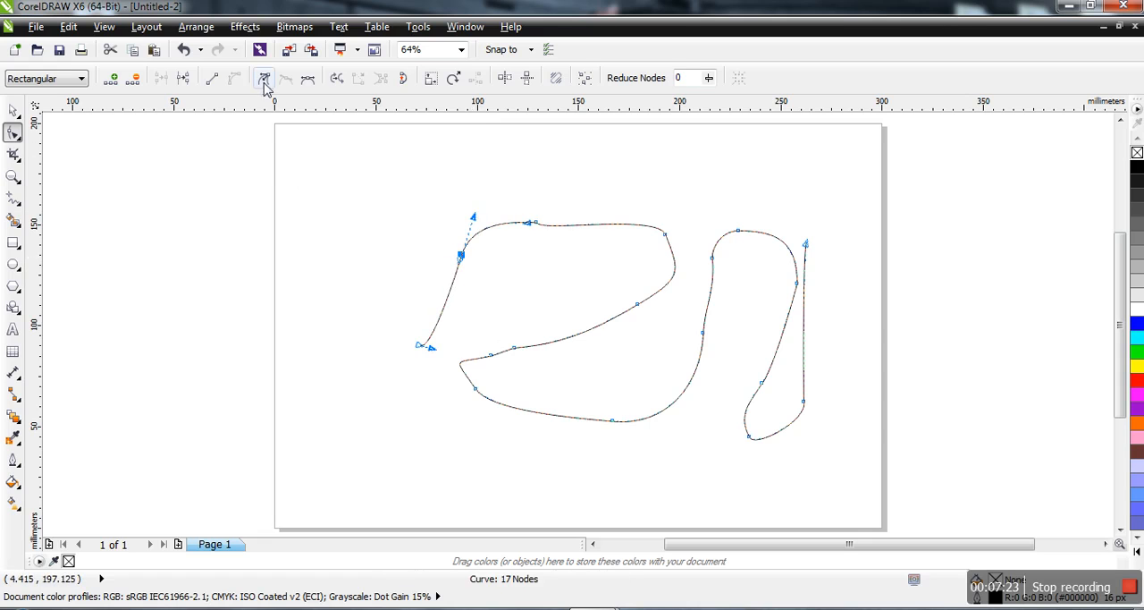
Convert the first three segments of the freehand curve to straight lines.
{"action": "left_click", "coordinate": [212, 88]}
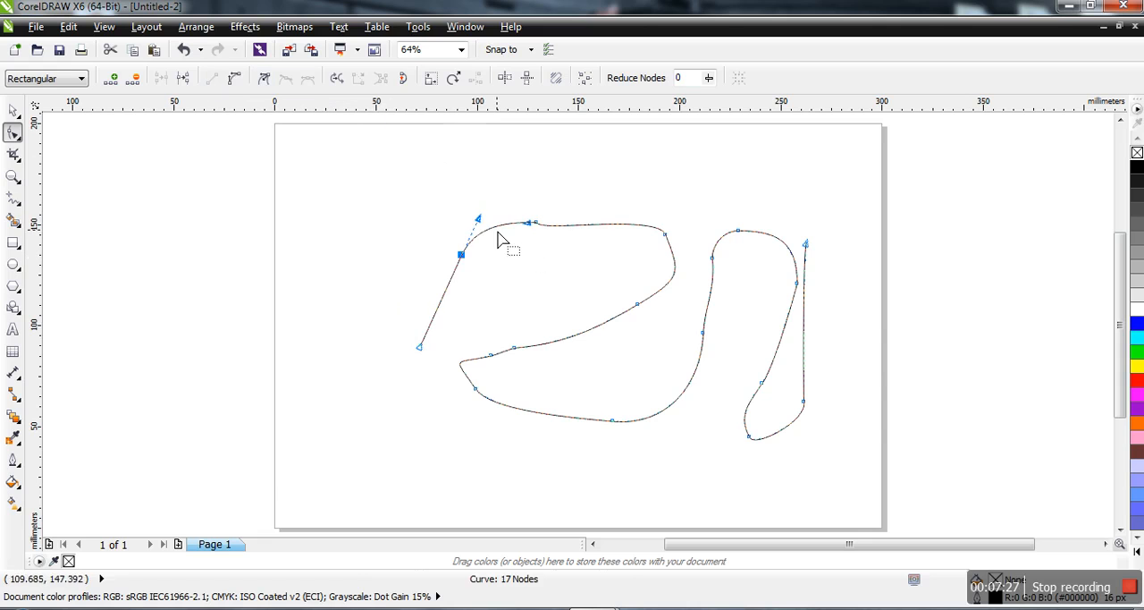
{"action": "left_click", "coordinate": [501, 239]}
{"action": "left_click", "coordinate": [536, 222]}
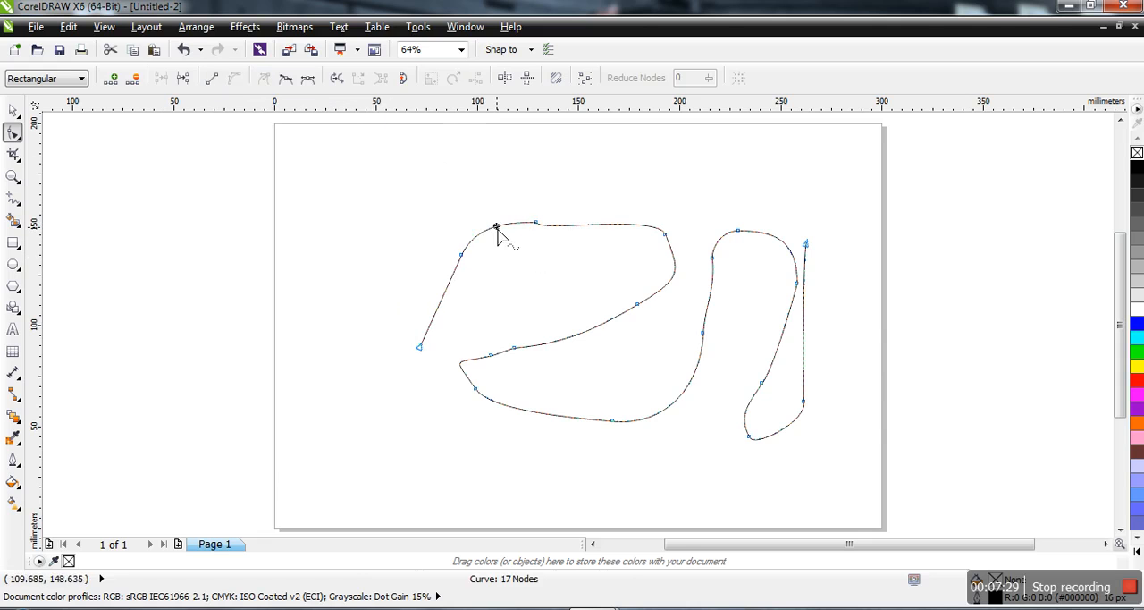
{"action": "left_click", "coordinate": [215, 78]}
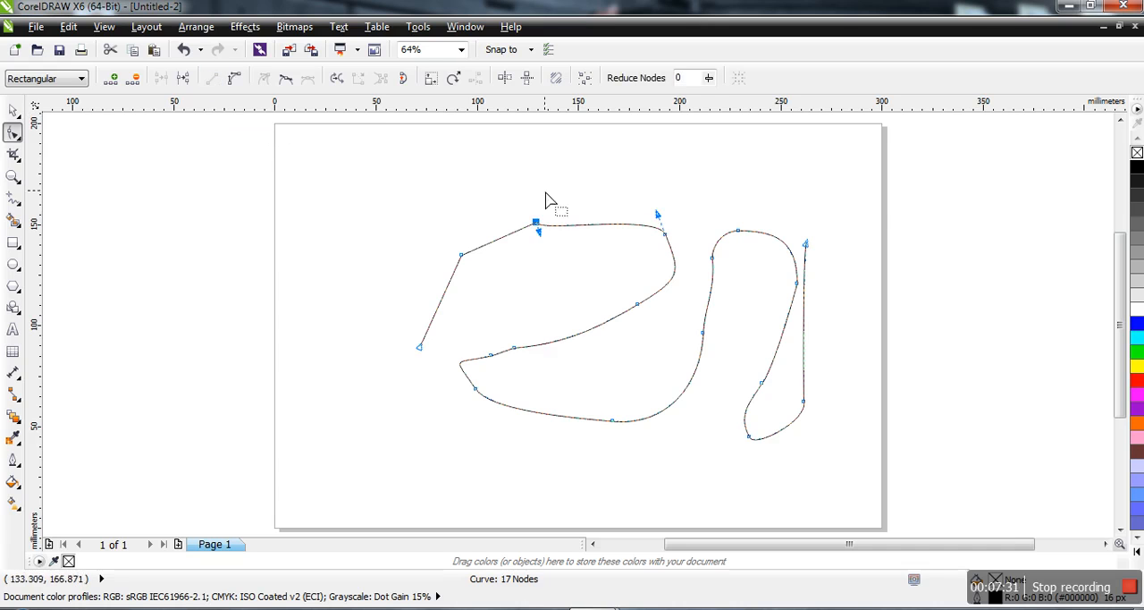
{"action": "left_click", "coordinate": [582, 224]}
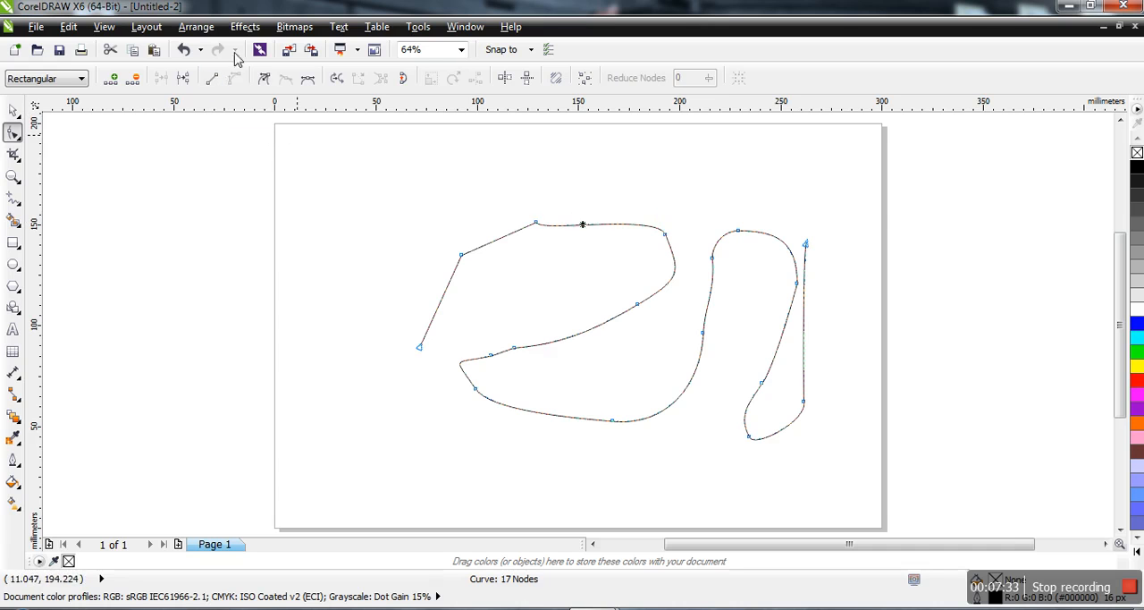
{"action": "left_click", "coordinate": [213, 77]}
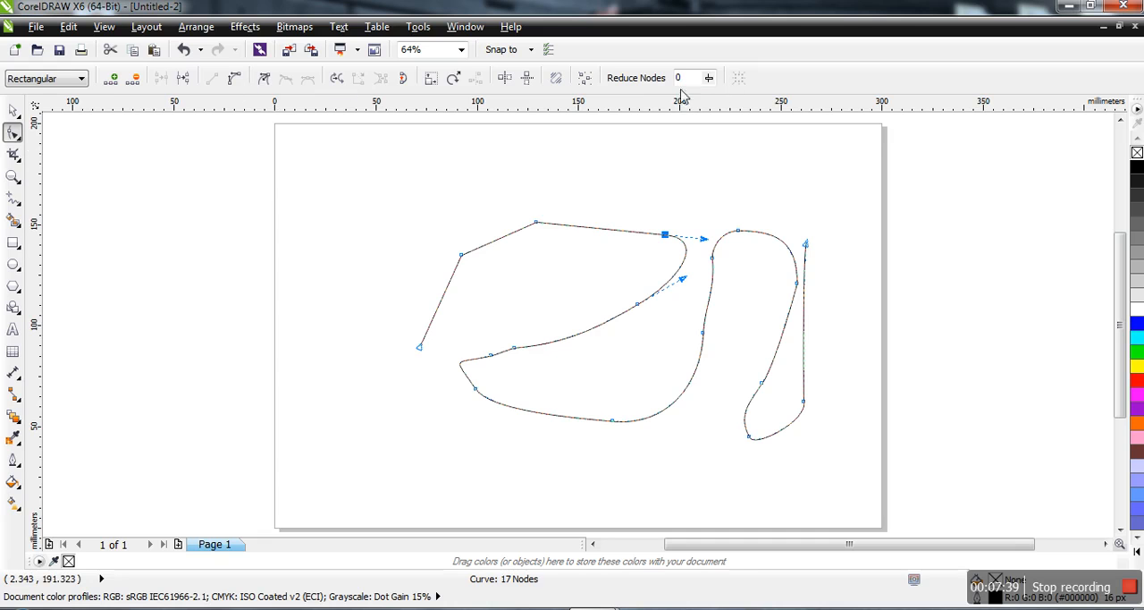
Crop the curve to an area about 174 mm wide and 92 mm high around its middle, and delete the cropped result.
{"action": "left_click", "coordinate": [18, 152]}
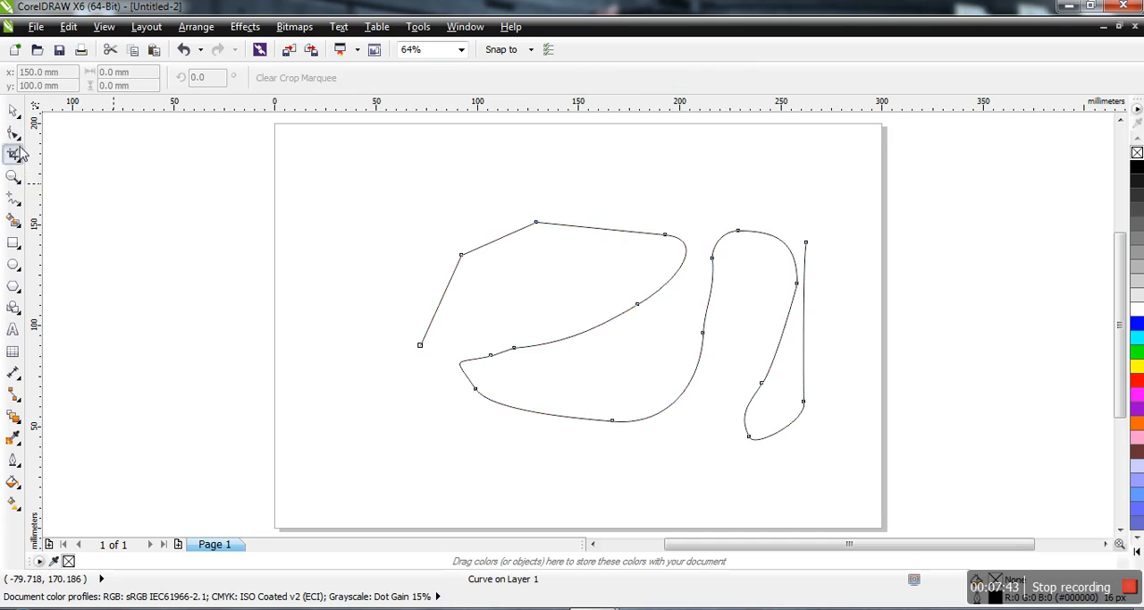
{"action": "left_click_drag", "start_coordinate": [423, 220], "coordinate": [774, 408]}
{"action": "key", "text": "Return"}
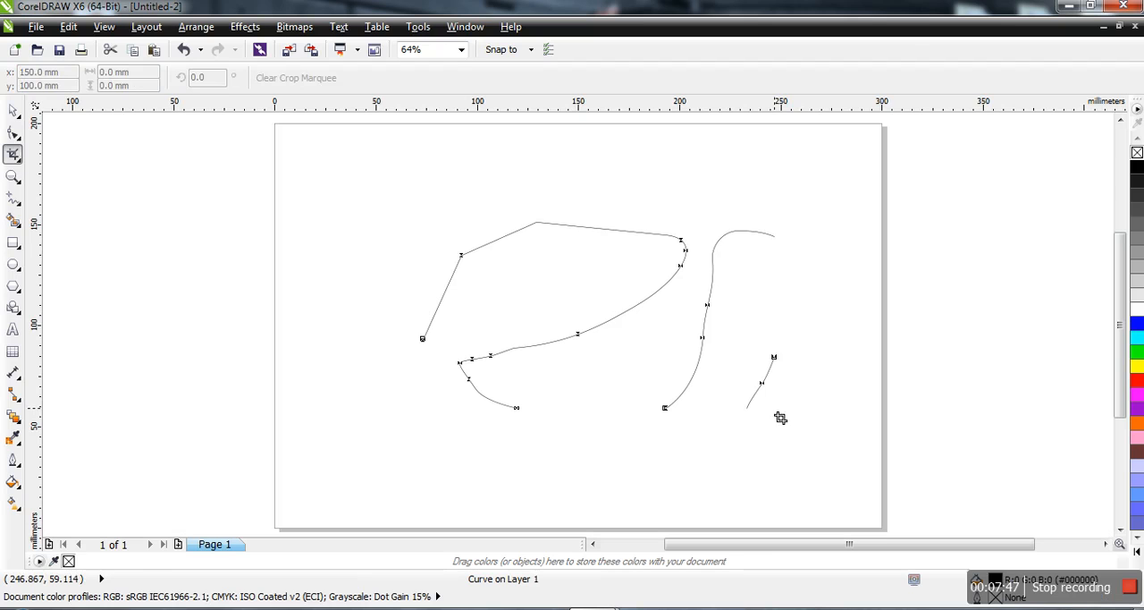
{"action": "left_click", "coordinate": [13, 111]}
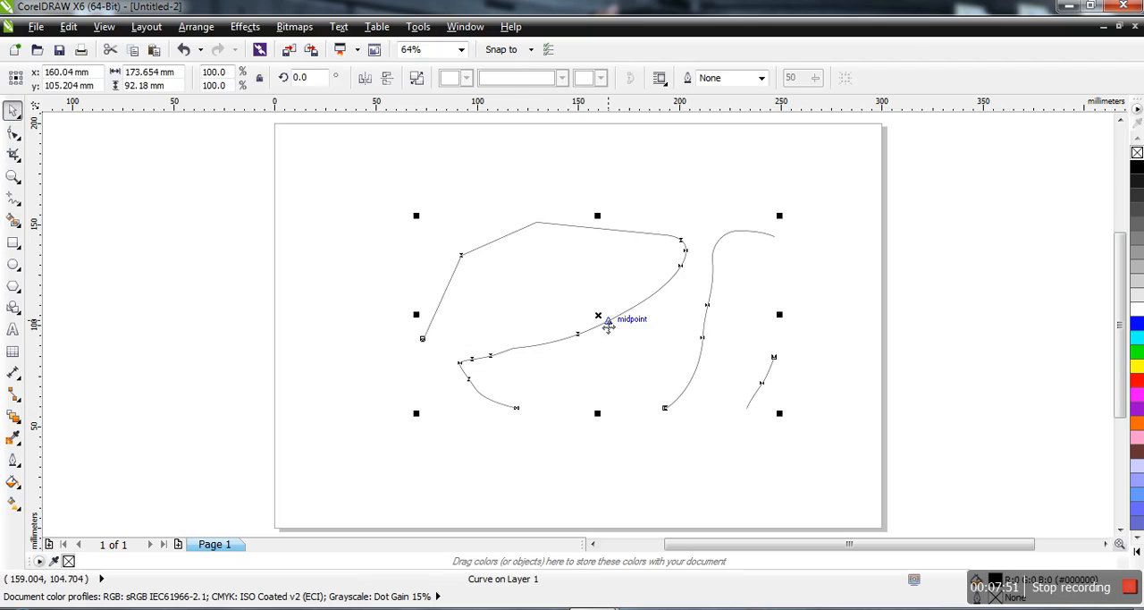
{"action": "key", "text": "Delete"}
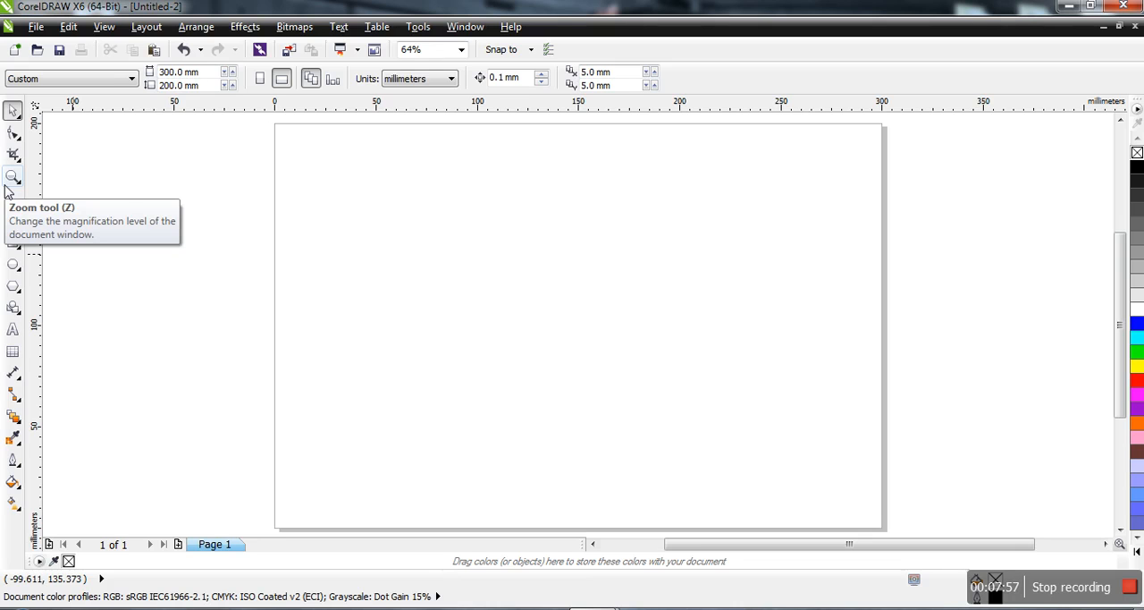
Draw three 2-point lines: a nearly level one about 245 mm long, a rising diagonal below it, and a horizontal one about 198 mm long above.
{"action": "left_click", "coordinate": [22, 205]}
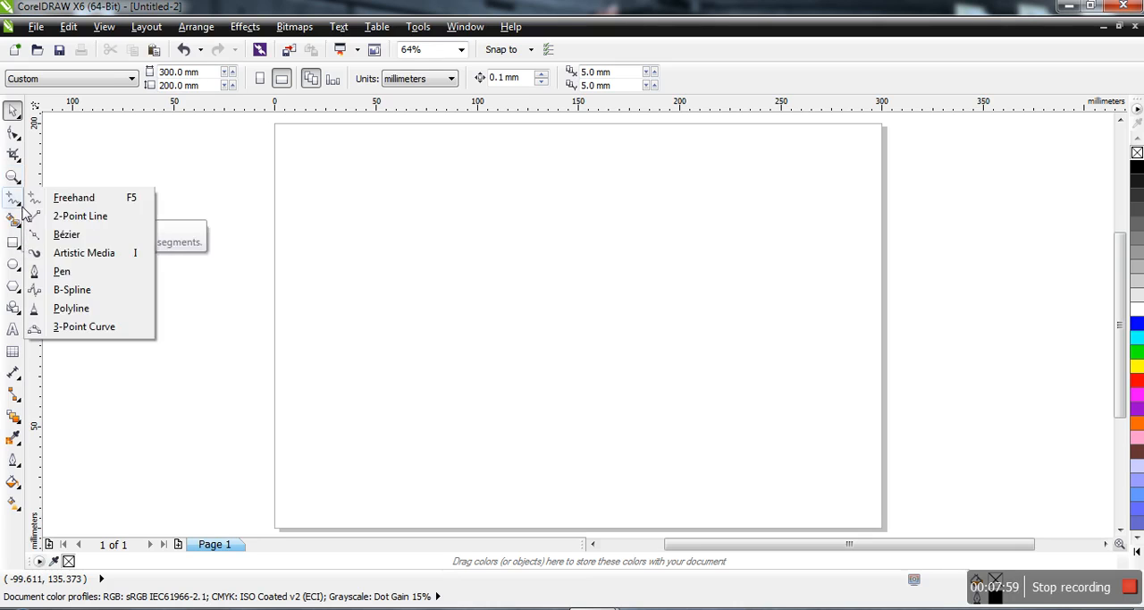
{"action": "left_click", "coordinate": [80, 217]}
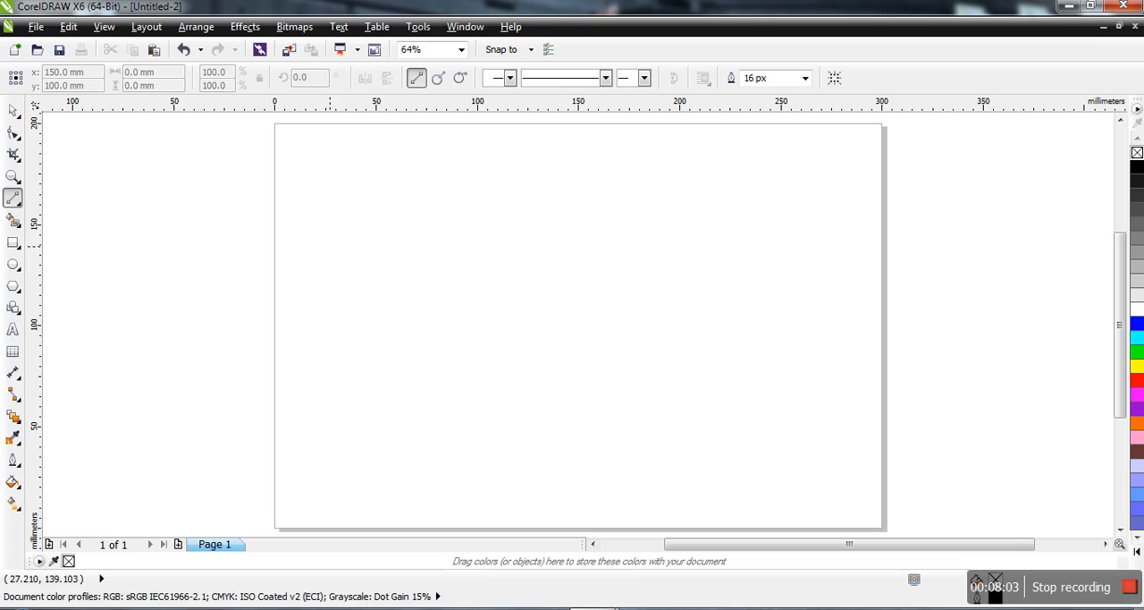
{"action": "left_click_drag", "start_coordinate": [329, 246], "coordinate": [824, 238]}
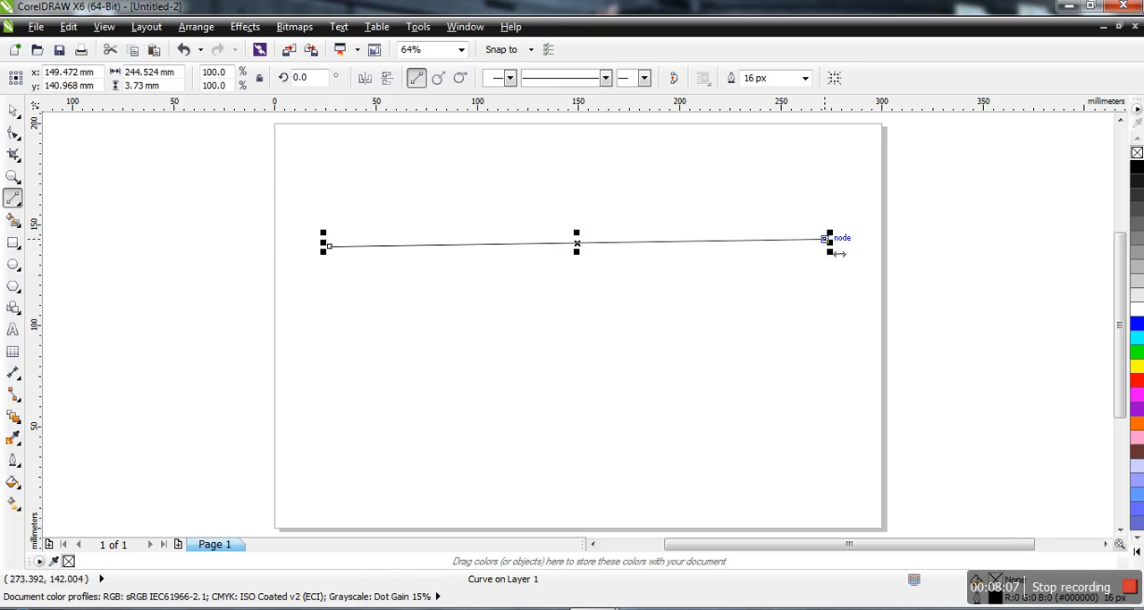
{"action": "left_click_drag", "start_coordinate": [422, 420], "coordinate": [719, 283]}
{"action": "left_click_drag", "start_coordinate": [388, 170], "coordinate": [796, 170]}
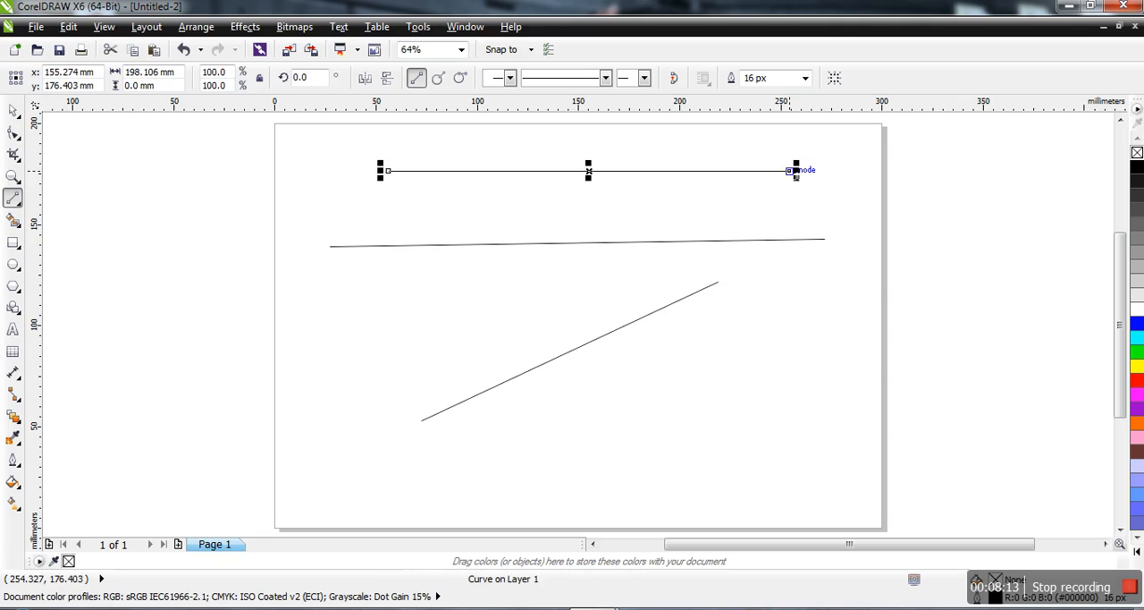
Convert the top and middle lines to curves with the Shape tool.
{"action": "left_click", "coordinate": [12, 133]}
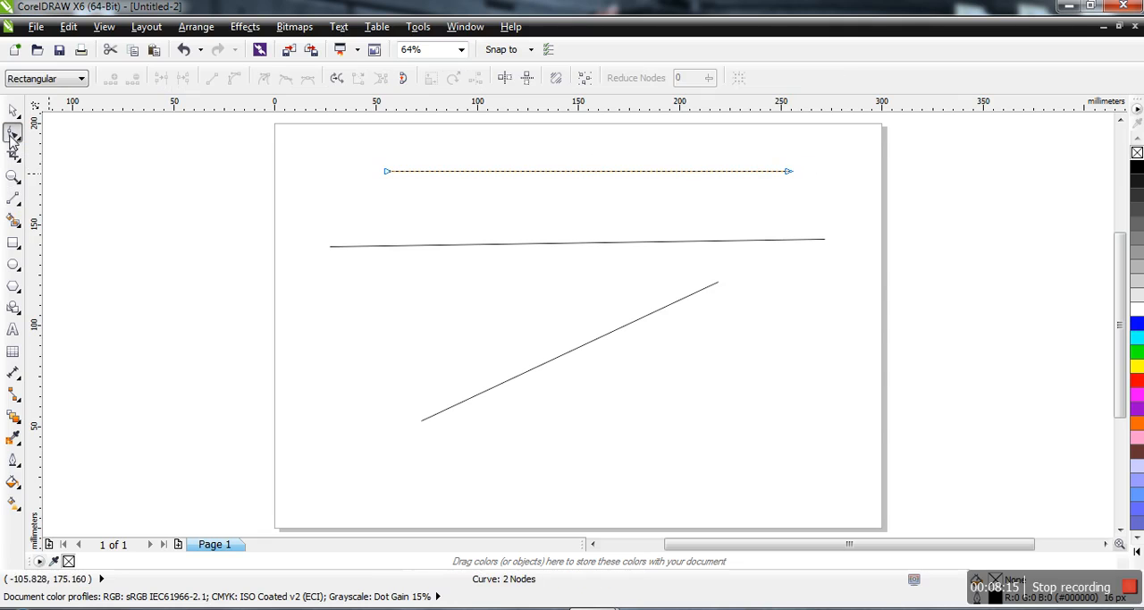
{"action": "left_click", "coordinate": [589, 171]}
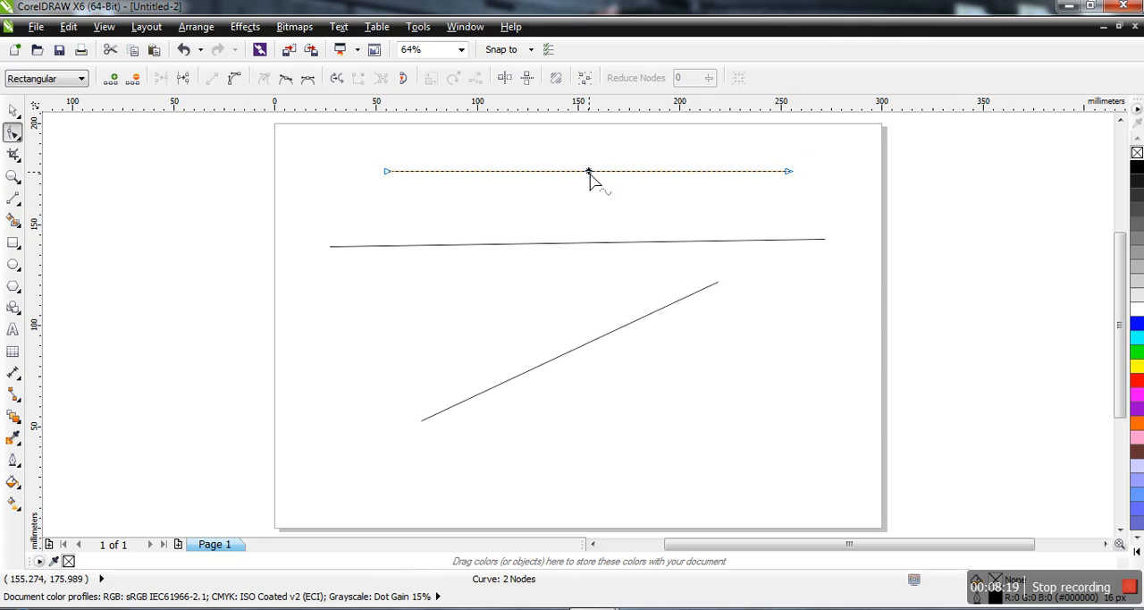
{"action": "right_click", "coordinate": [589, 180]}
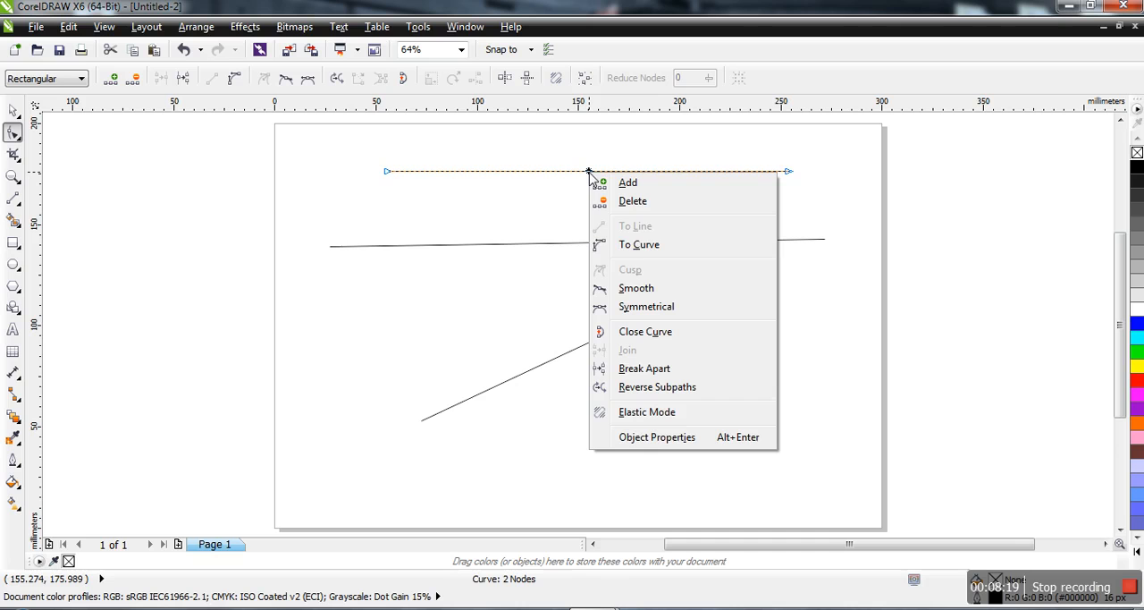
{"action": "left_click", "coordinate": [640, 245]}
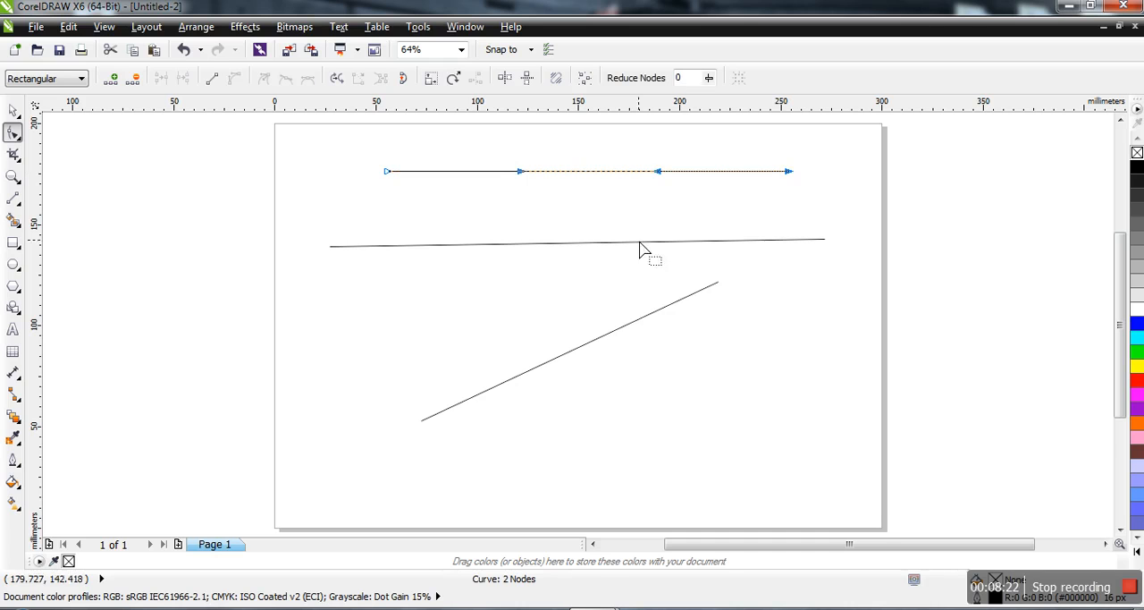
{"action": "left_click", "coordinate": [531, 247]}
{"action": "right_click", "coordinate": [531, 245]}
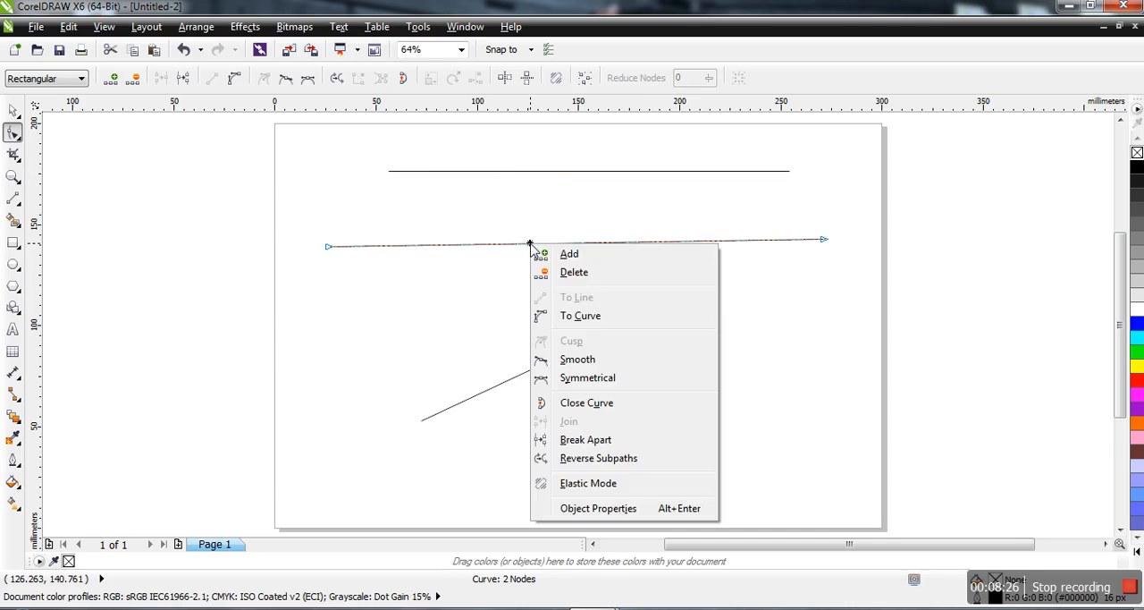
{"action": "left_click", "coordinate": [608, 322]}
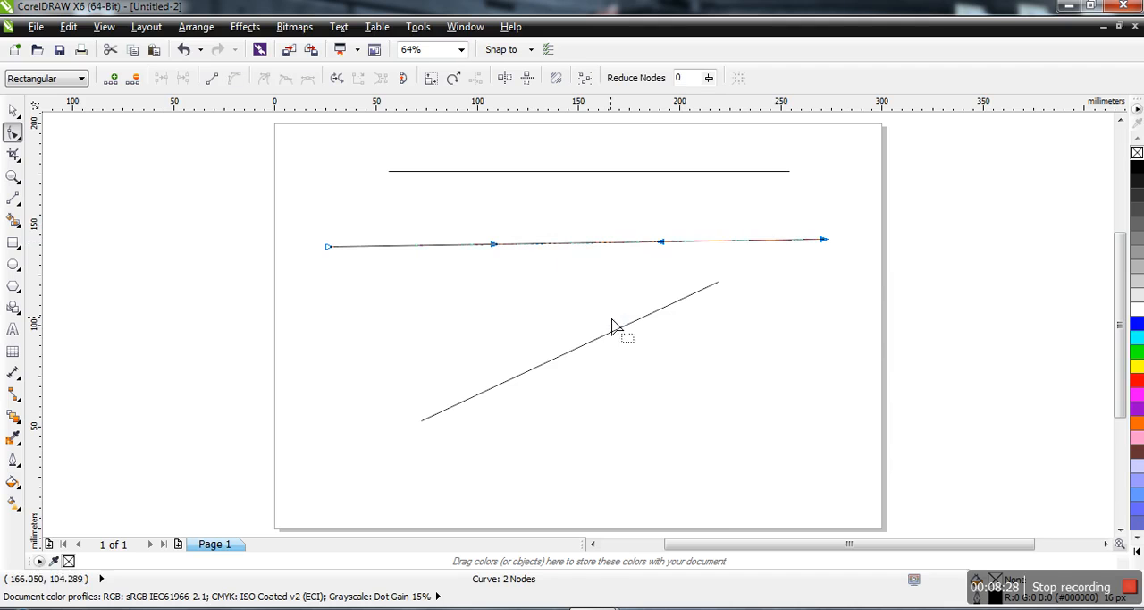
Bow the middle curve downward with both control handles, and pull its segment back up into a shallow arch.
{"action": "left_click_drag", "start_coordinate": [659, 245], "coordinate": [678, 450]}
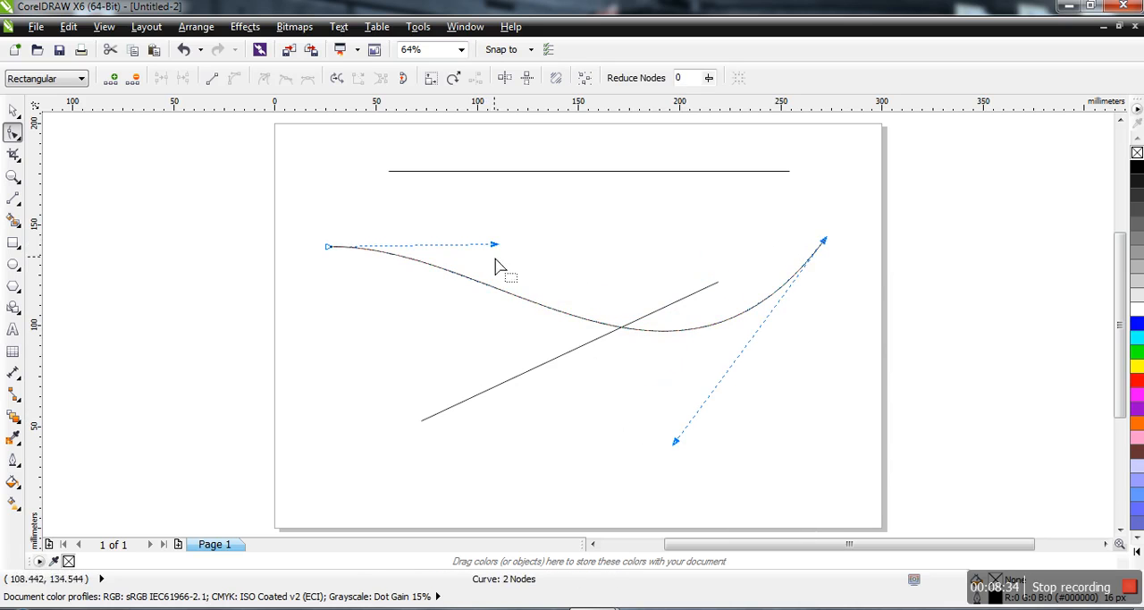
{"action": "left_click_drag", "start_coordinate": [495, 246], "coordinate": [372, 430]}
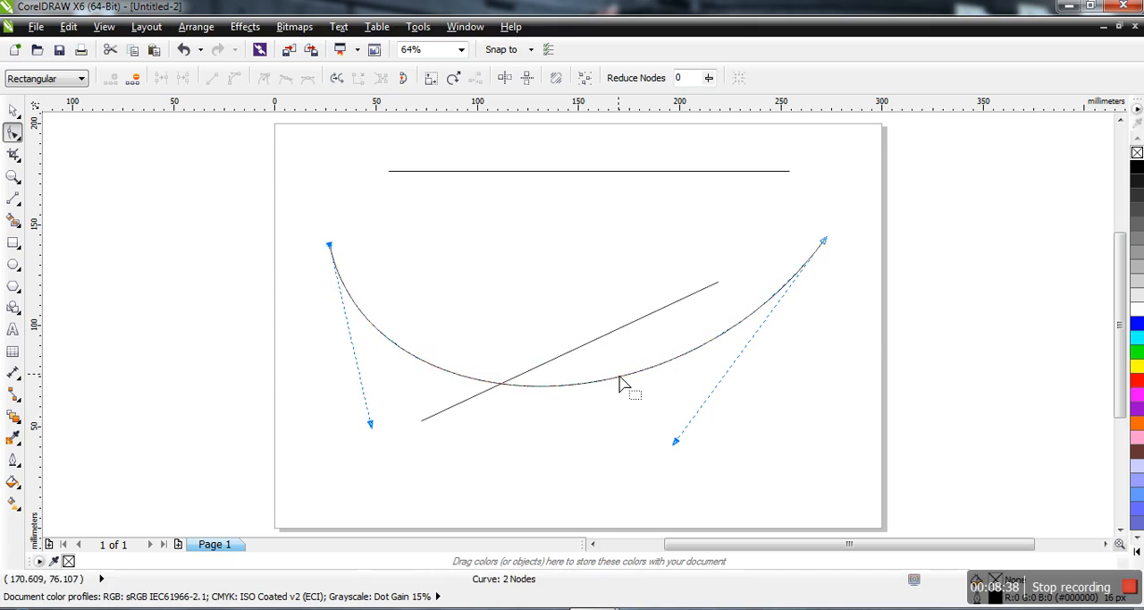
{"action": "left_click_drag", "start_coordinate": [618, 380], "coordinate": [587, 222]}
Pull the top curve down into a deep U shape with its lowest point at about X 114 mm, Y 75 mm.
{"action": "left_click", "coordinate": [605, 182]}
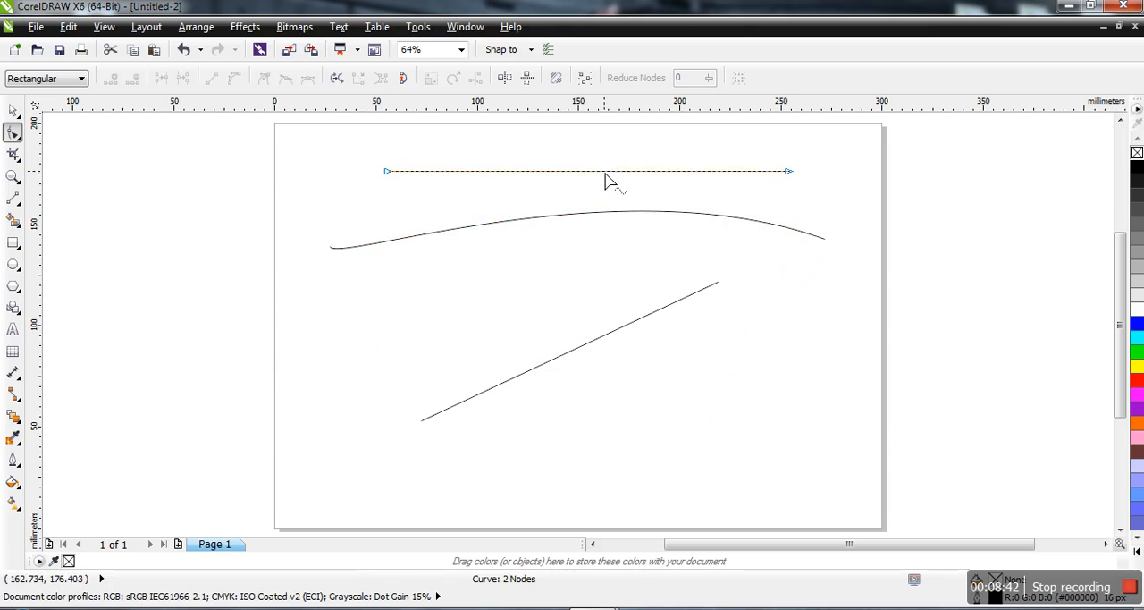
{"action": "left_click_drag", "start_coordinate": [606, 181], "coordinate": [516, 390]}
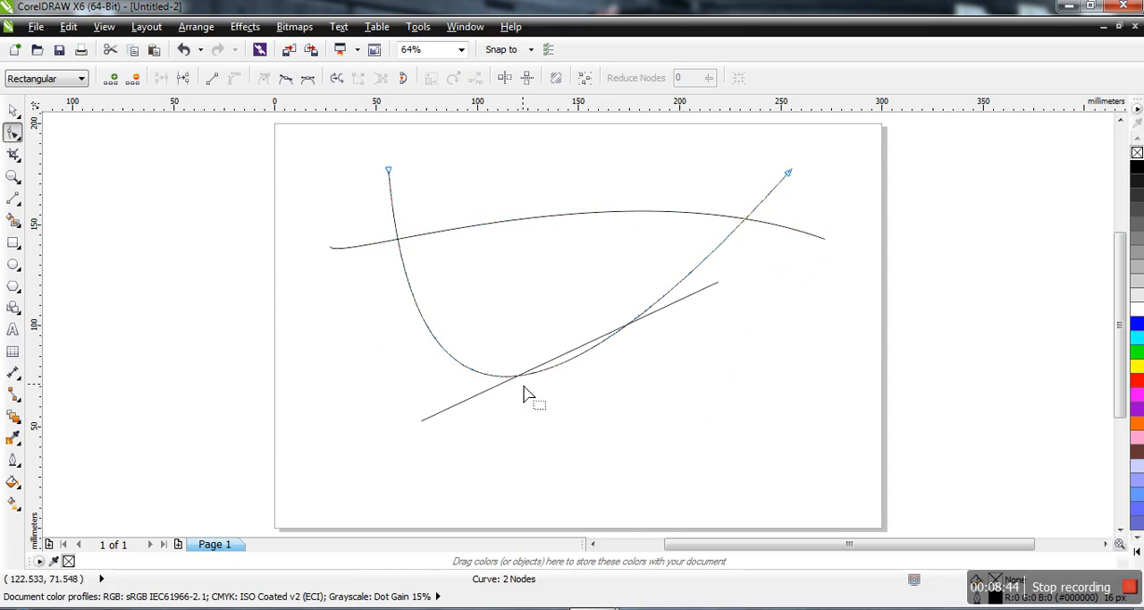
{"action": "left_click", "coordinate": [471, 404]}
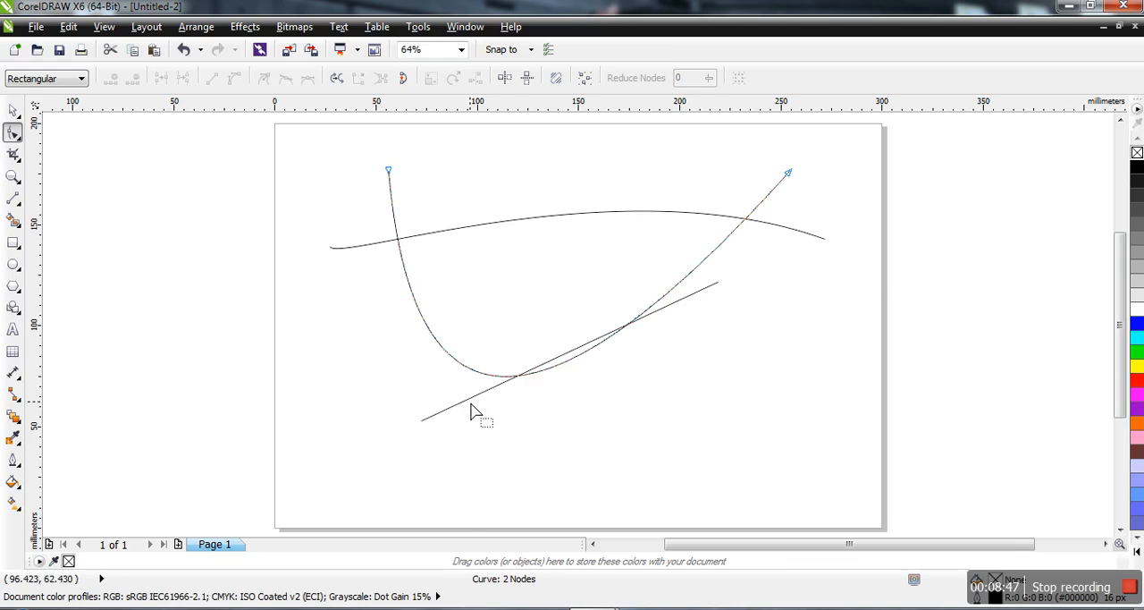
Smart-fill the large area enclosed by the three lines with orange, and the thin sliver between the U curve and the diagonal with red.
{"action": "left_click", "coordinate": [13, 220]}
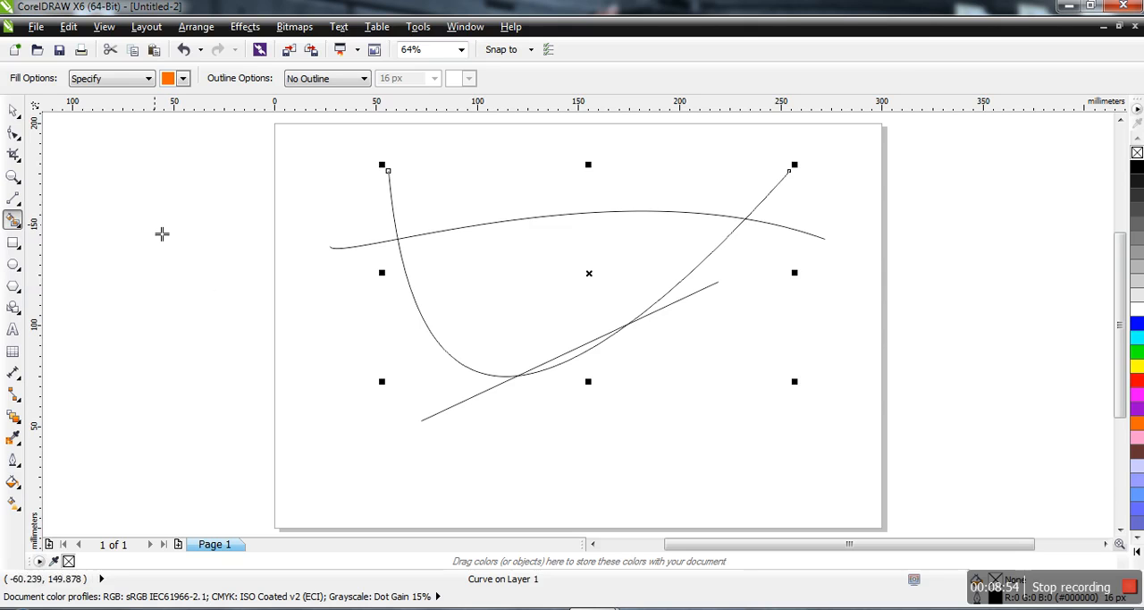
{"action": "left_click", "coordinate": [523, 295]}
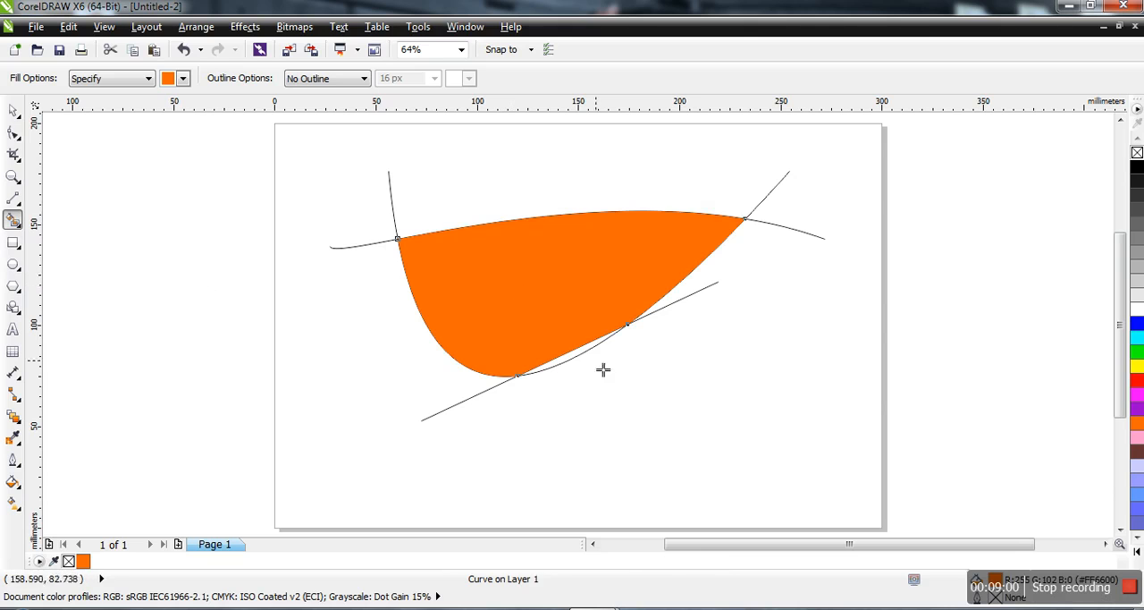
{"action": "left_click", "coordinate": [183, 79]}
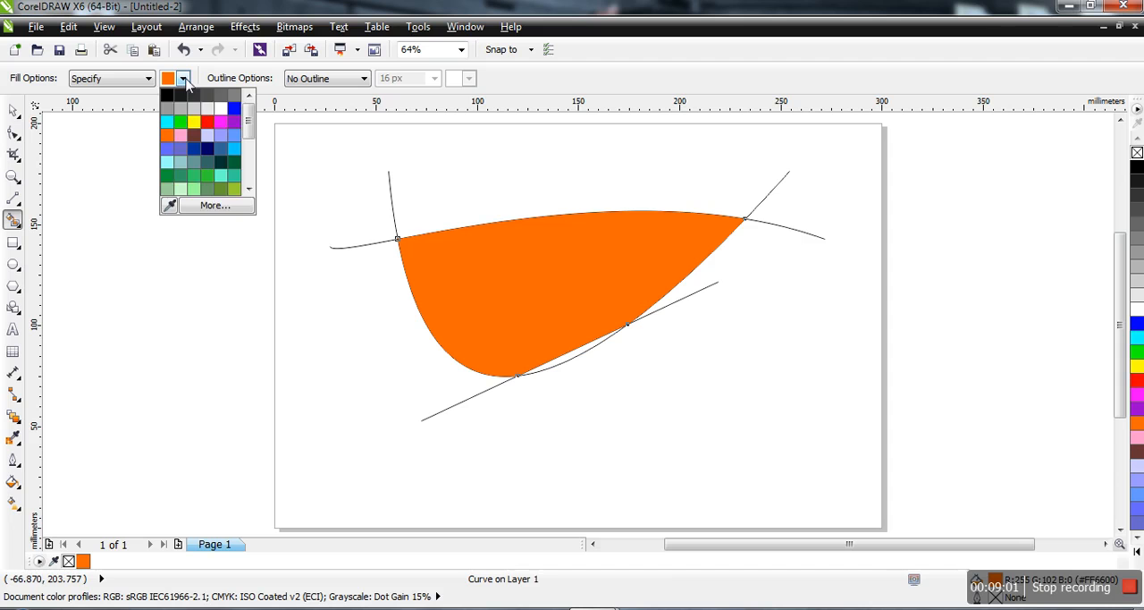
{"action": "left_click", "coordinate": [211, 126]}
{"action": "left_click", "coordinate": [573, 366]}
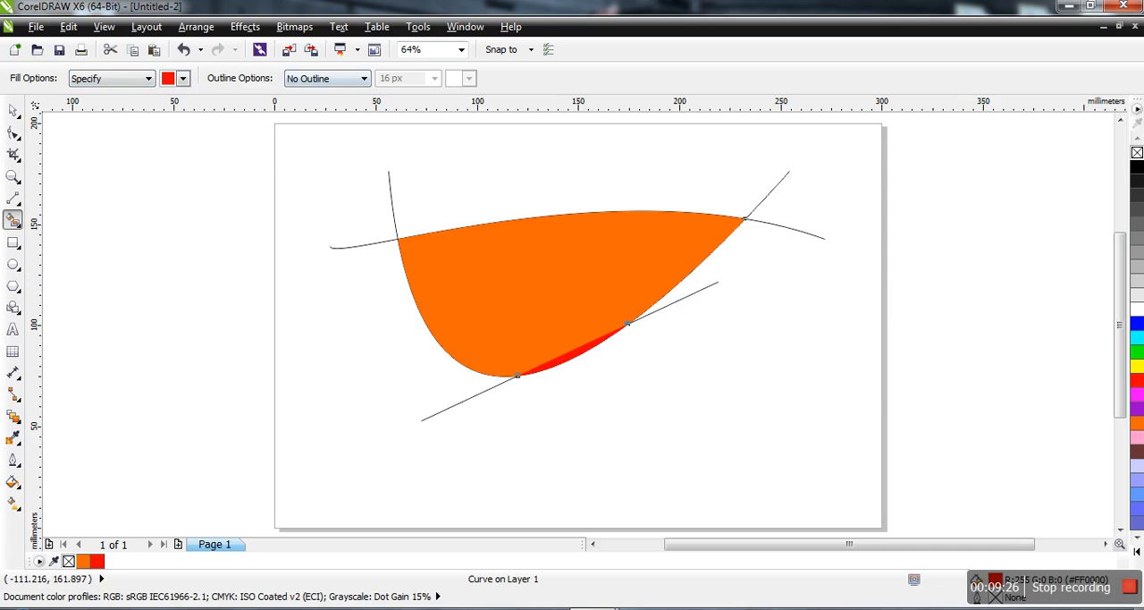
Move the orange fill out beyond the page's left edge and shrink it proportionally to about 85 × 41 mm.
{"action": "left_click", "coordinate": [16, 111]}
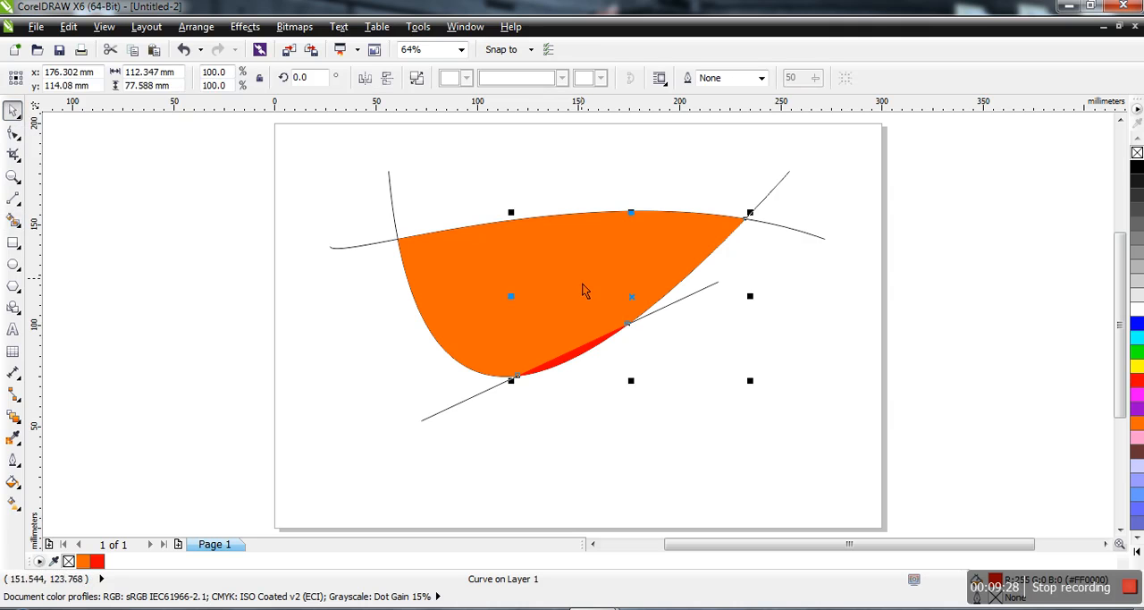
{"action": "left_click_drag", "start_coordinate": [583, 290], "coordinate": [270, 406]}
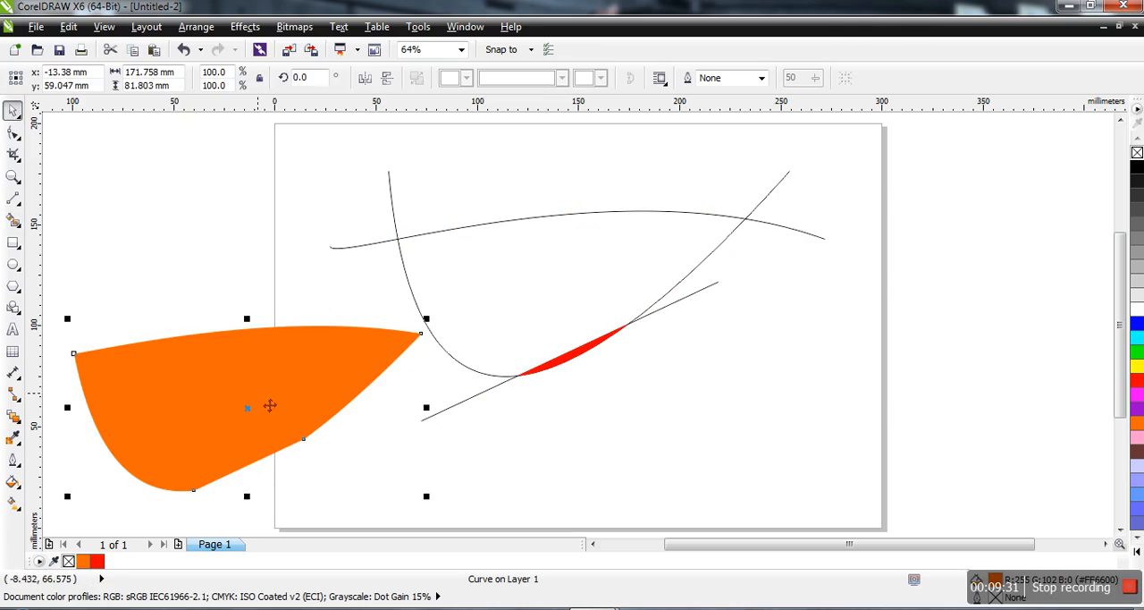
{"action": "left_click_drag", "start_coordinate": [425, 319], "coordinate": [251, 402]}
{"action": "left_click_drag", "start_coordinate": [229, 447], "coordinate": [234, 270]}
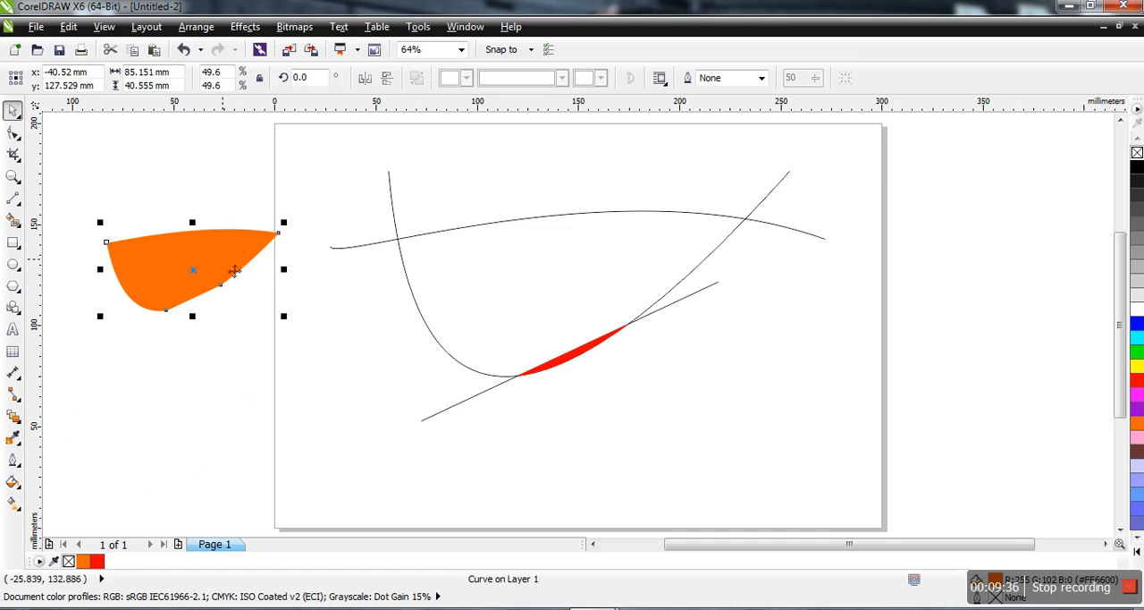
Delete the three lines and the red sliver from the page, keeping the orange shape.
{"action": "left_click", "coordinate": [582, 358]}
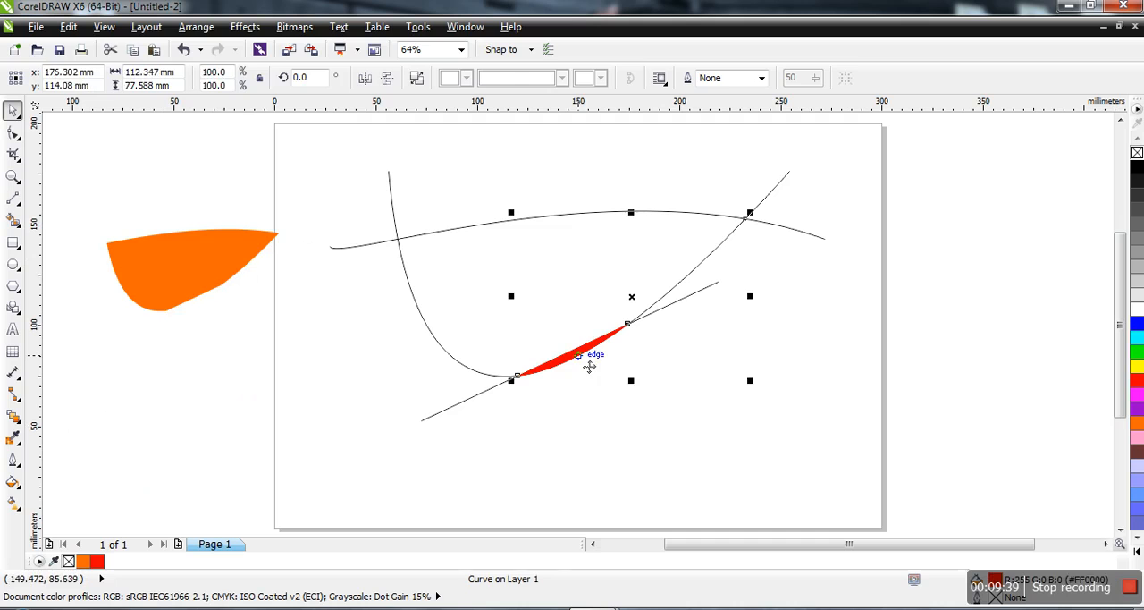
{"action": "left_click", "coordinate": [579, 366]}
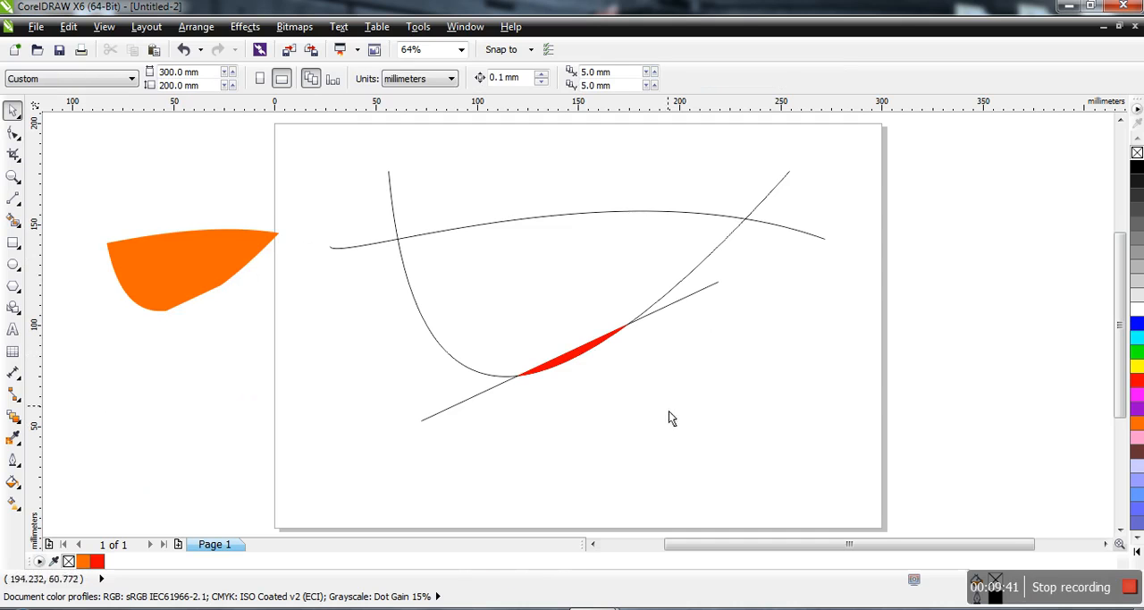
{"action": "mouse_move", "coordinate": [862, 477]}
{"action": "left_mouse_down"}
{"action": "mouse_move", "coordinate": [383, 156]}
{"action": "mouse_move", "coordinate": [323, 176]}
{"action": "left_mouse_up"}
{"action": "key", "text": "Delete"}
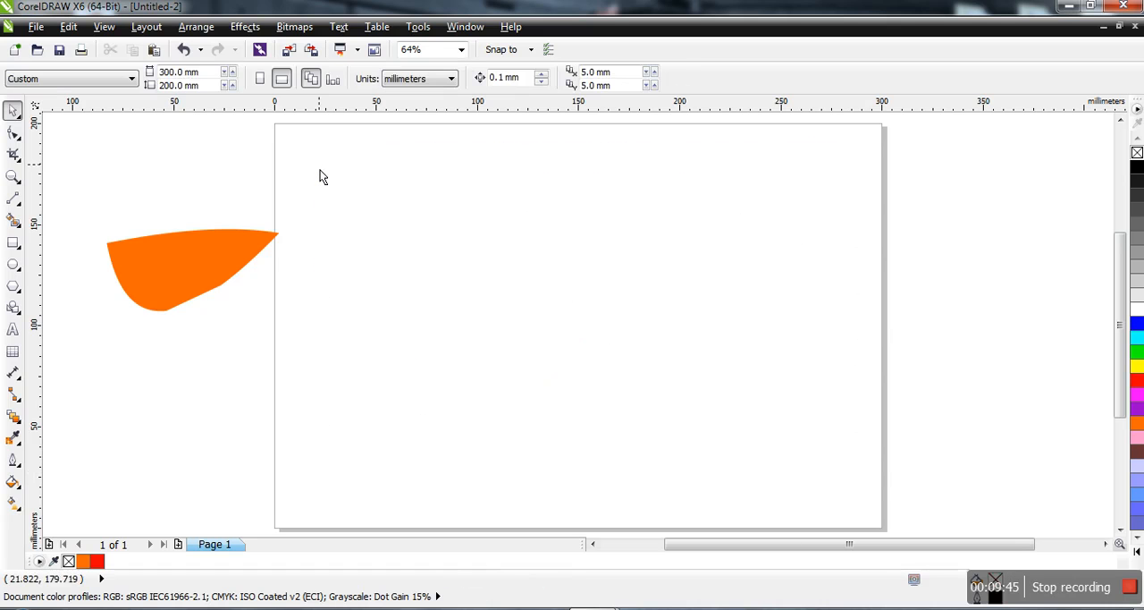
Move the orange shape onto the upper middle of the page and shrink it proportionally to about 56 × 27 mm.
{"action": "left_click_drag", "start_coordinate": [218, 268], "coordinate": [659, 198]}
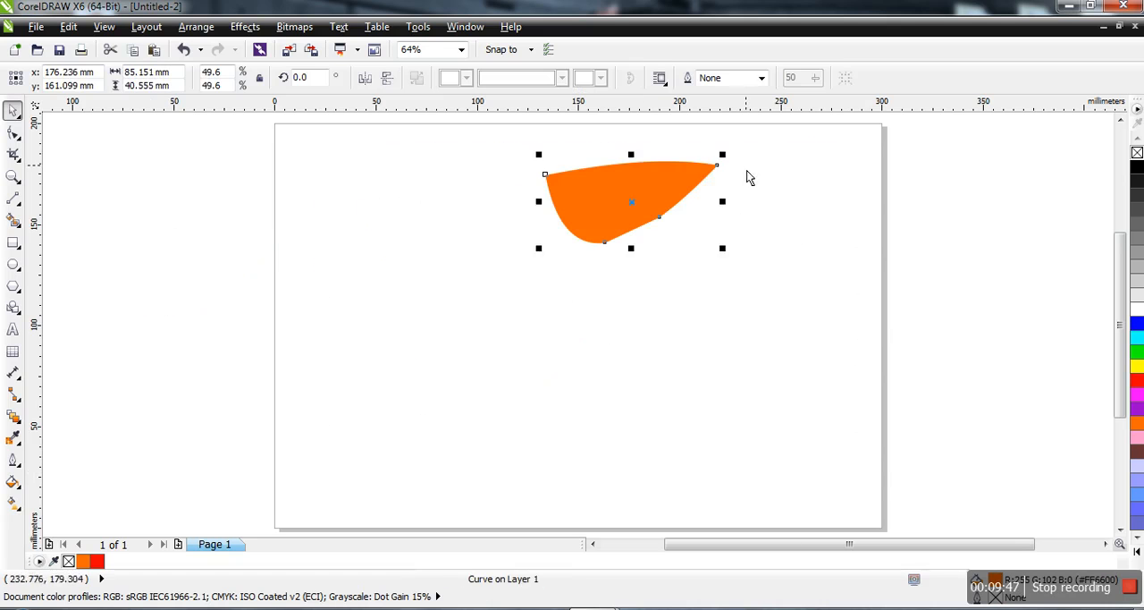
{"action": "left_click_drag", "start_coordinate": [733, 170], "coordinate": [665, 220]}
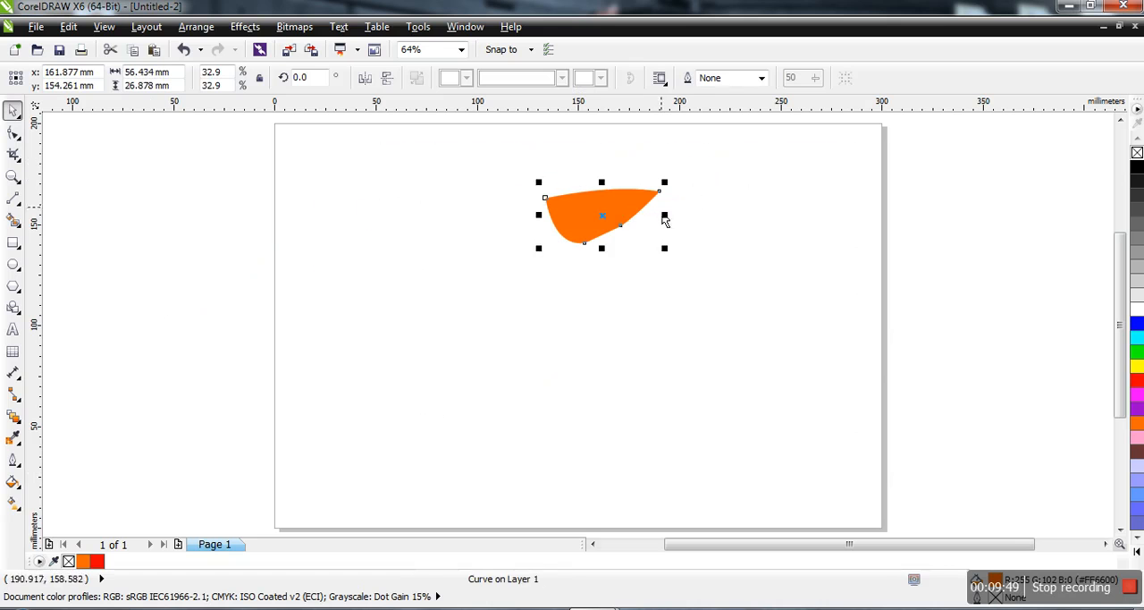
{"action": "left_click", "coordinate": [632, 223]}
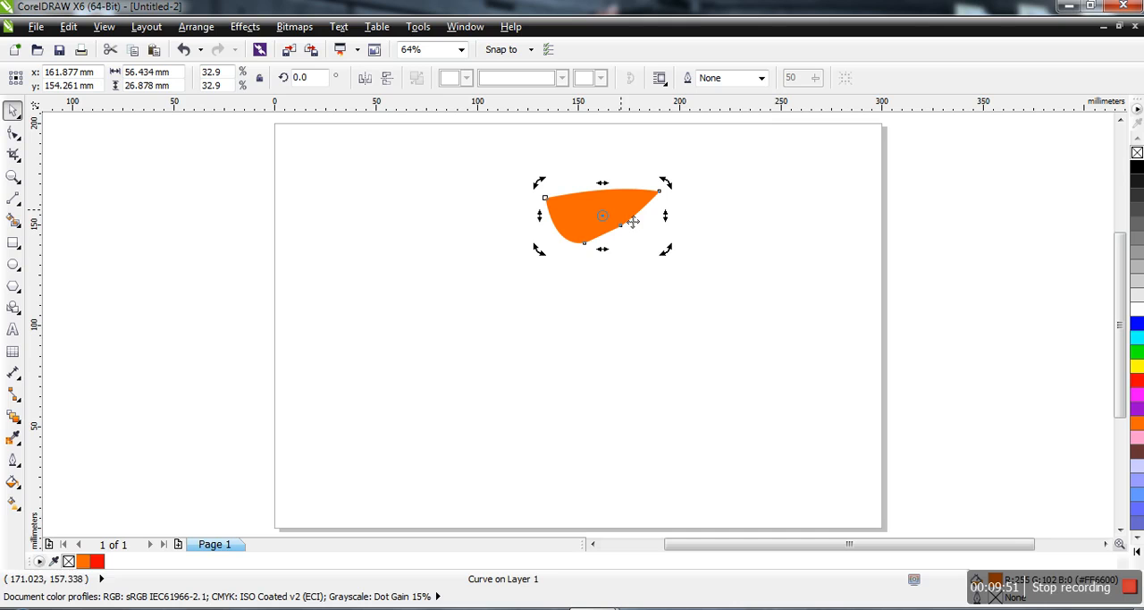
Give the orange shape a 10 px outline and inspect the outline up close.
{"action": "left_click", "coordinate": [761, 77]}
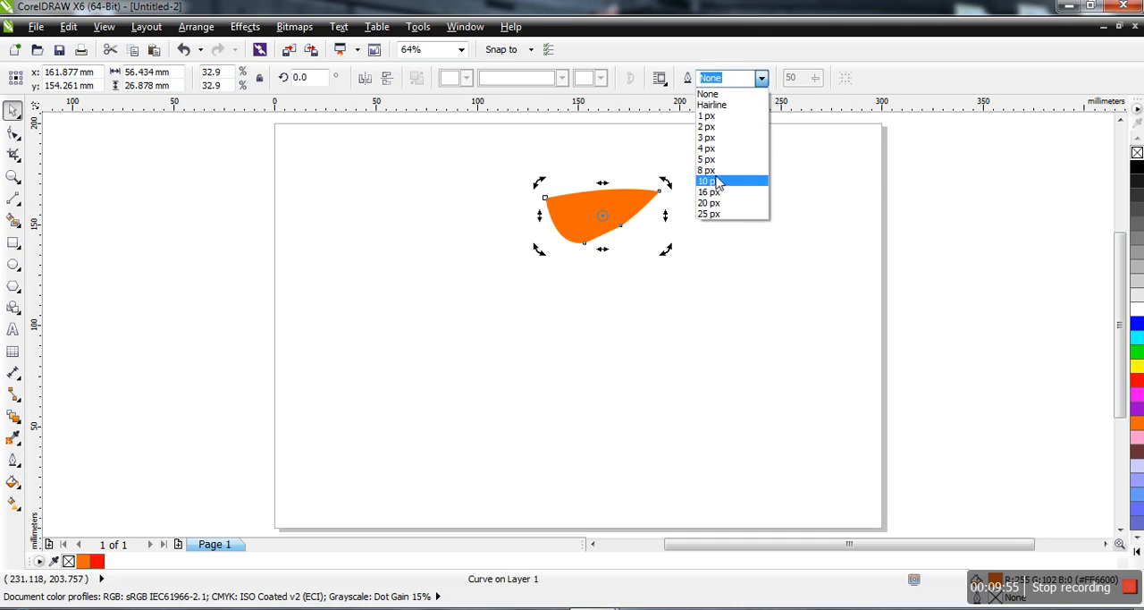
{"action": "left_click", "coordinate": [719, 182]}
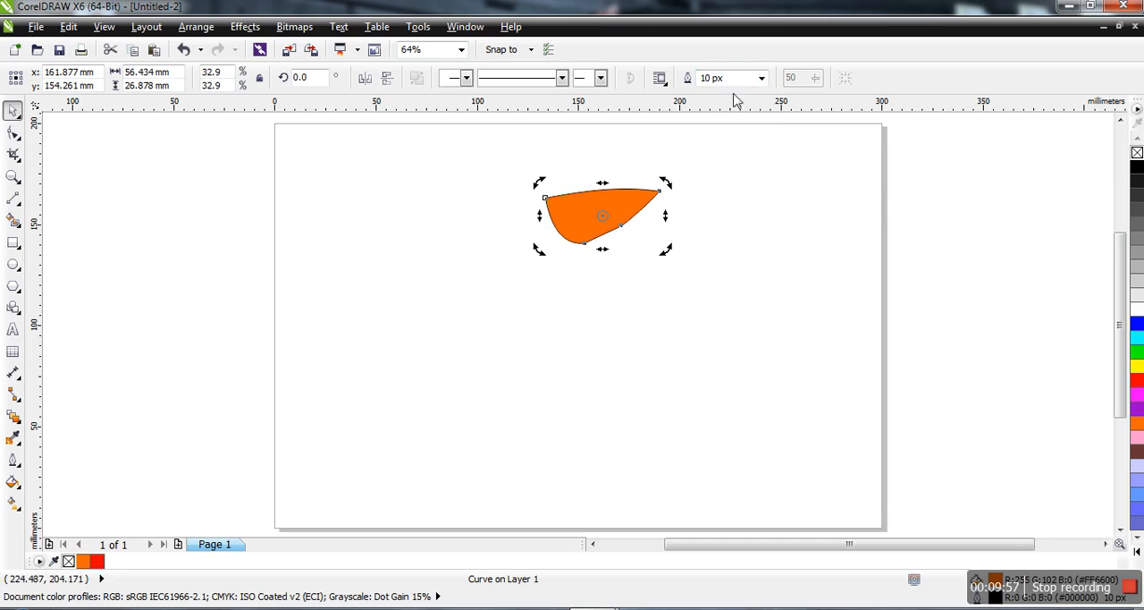
{"action": "left_click", "coordinate": [11, 176]}
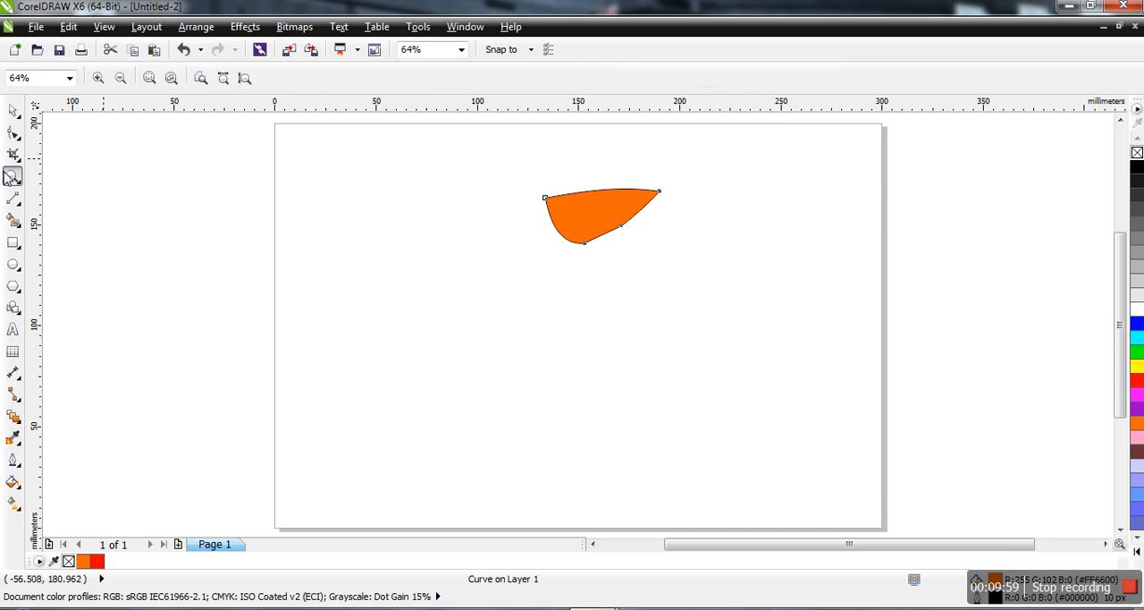
{"action": "left_click", "coordinate": [582, 208]}
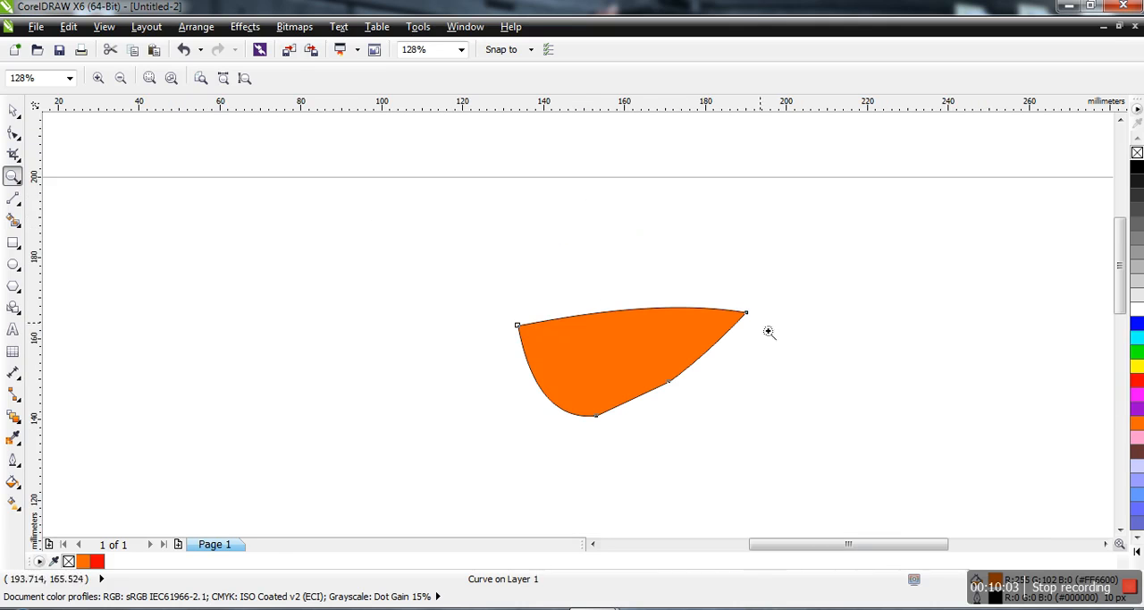
Delete the outlined orange shape so the page is empty.
{"action": "left_click", "coordinate": [12, 109]}
{"action": "left_click", "coordinate": [461, 49]}
{"action": "left_click", "coordinate": [437, 110]}
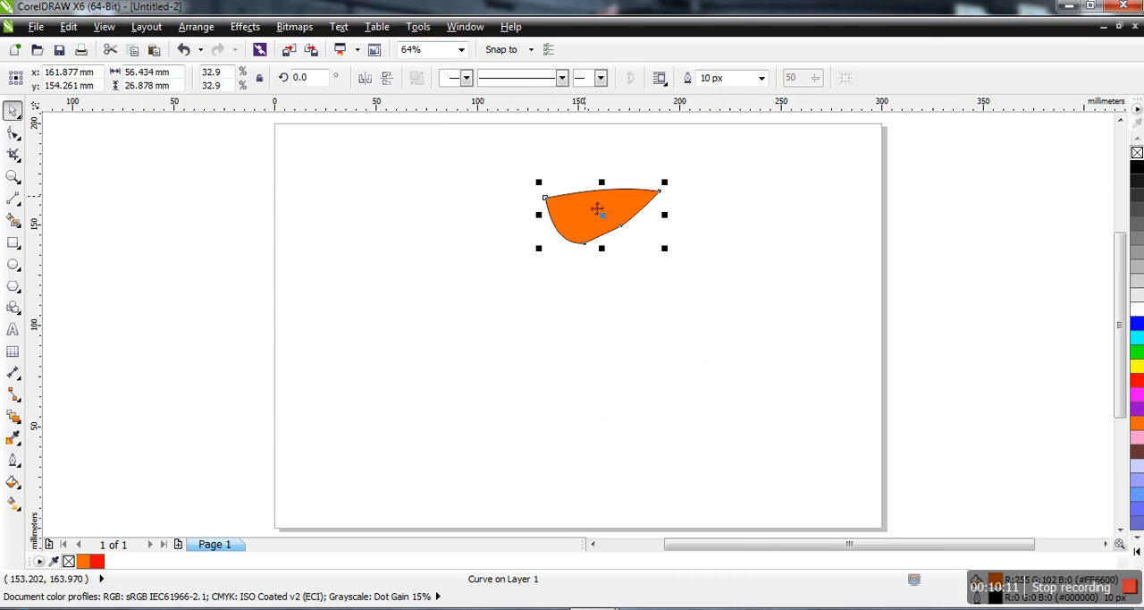
{"action": "key", "text": "Delete"}
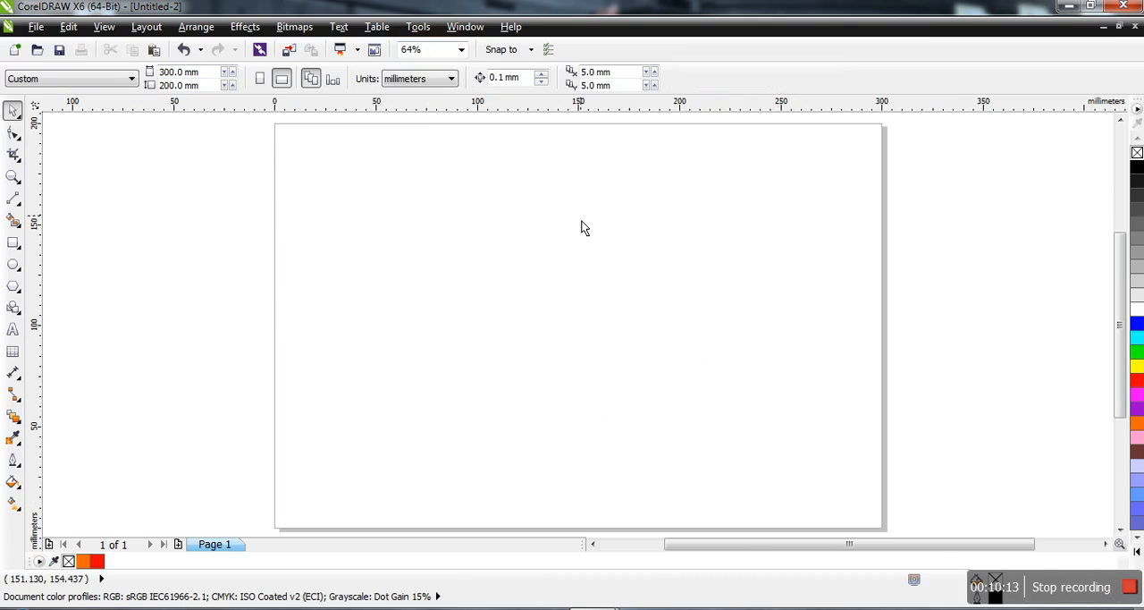
Draw a closed four-sided shape with straight edges, about 209 × 106 mm, using the Bézier tool.
{"action": "left_click", "coordinate": [15, 204]}
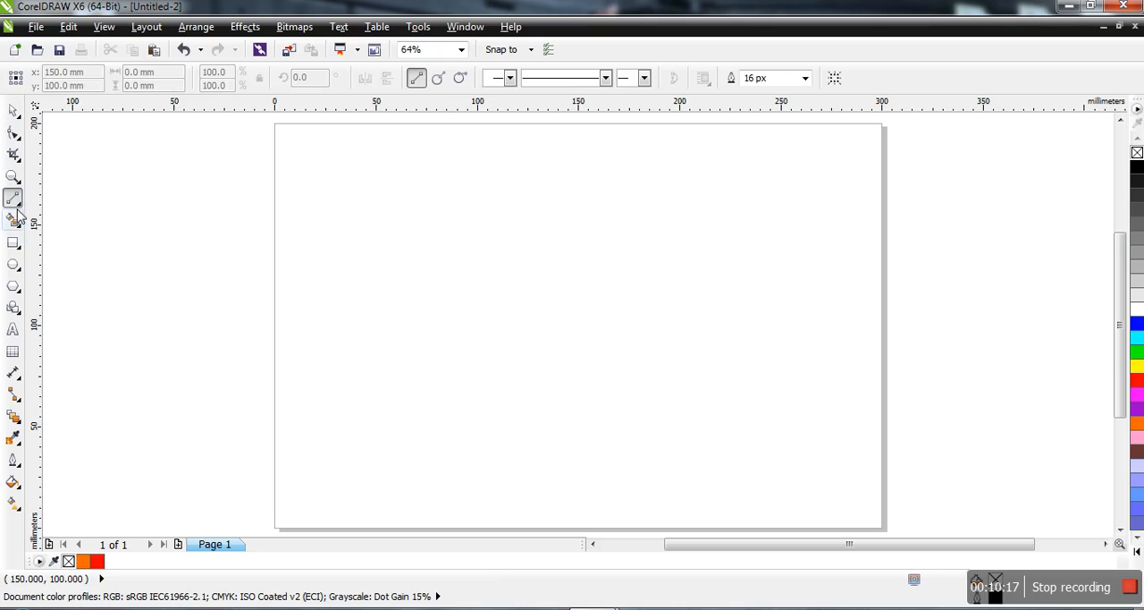
{"action": "left_click", "coordinate": [21, 208]}
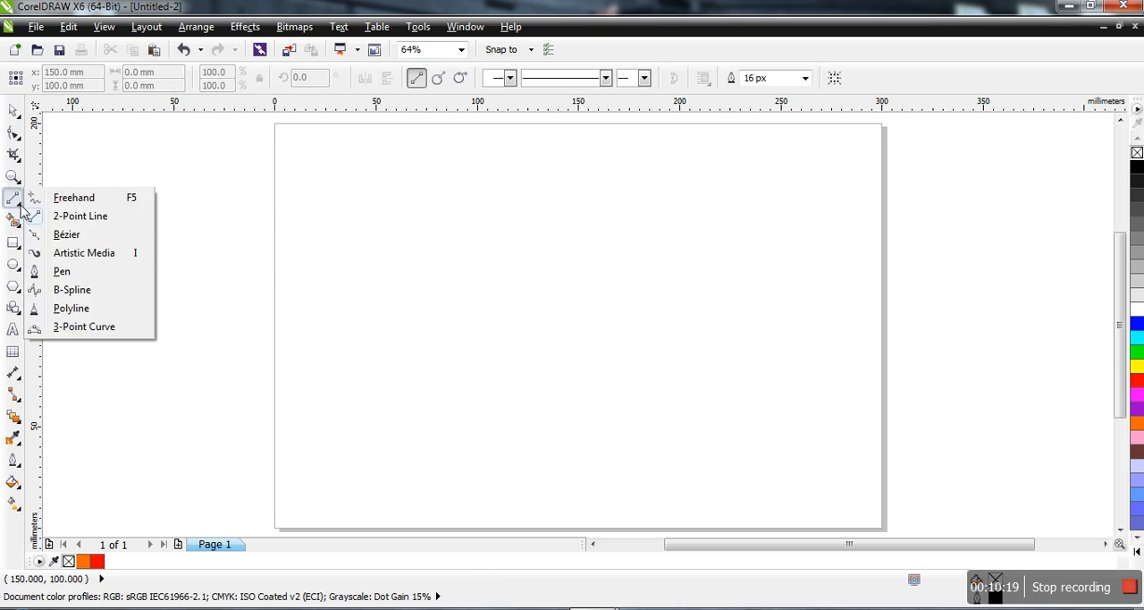
{"action": "left_click", "coordinate": [69, 236]}
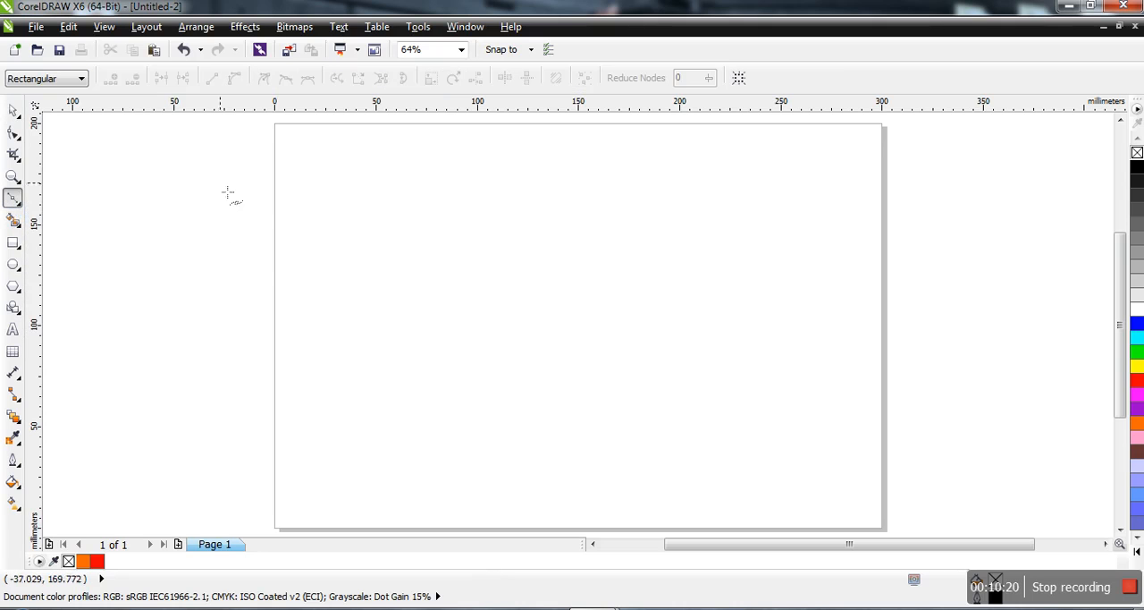
{"action": "left_click", "coordinate": [379, 209]}
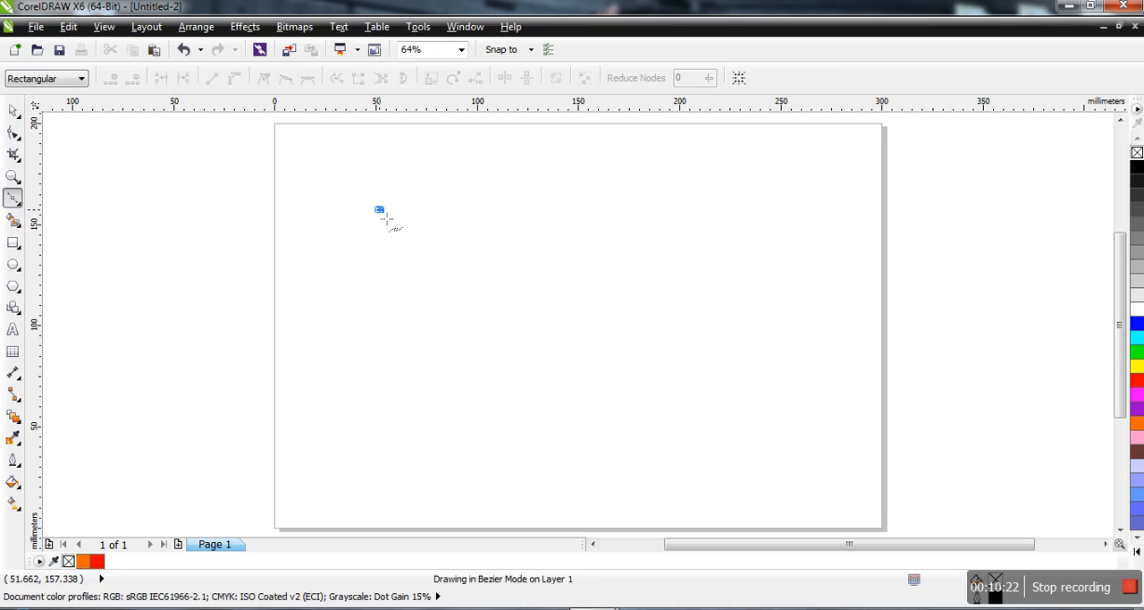
{"action": "left_click", "coordinate": [778, 197]}
{"action": "left_click", "coordinate": [616, 411]}
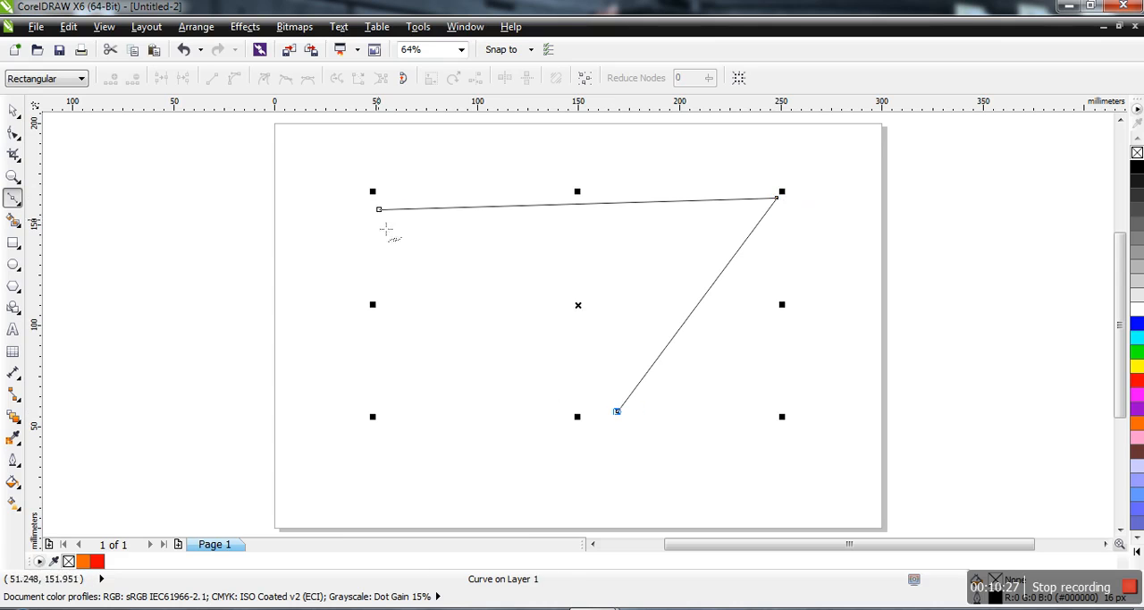
{"action": "left_click", "coordinate": [353, 261]}
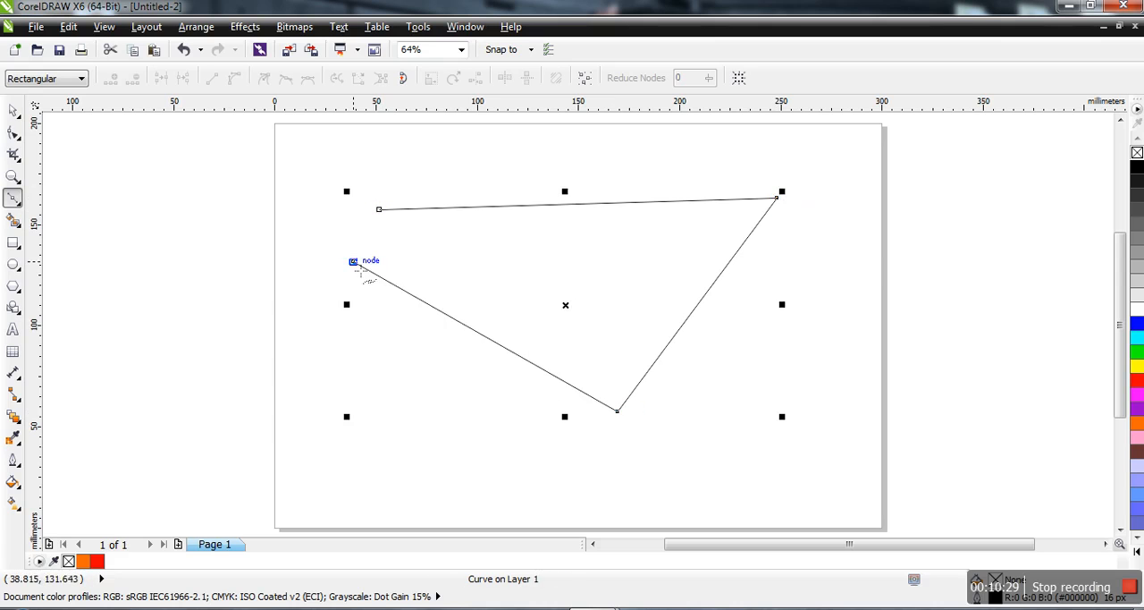
{"action": "left_click", "coordinate": [379, 209]}
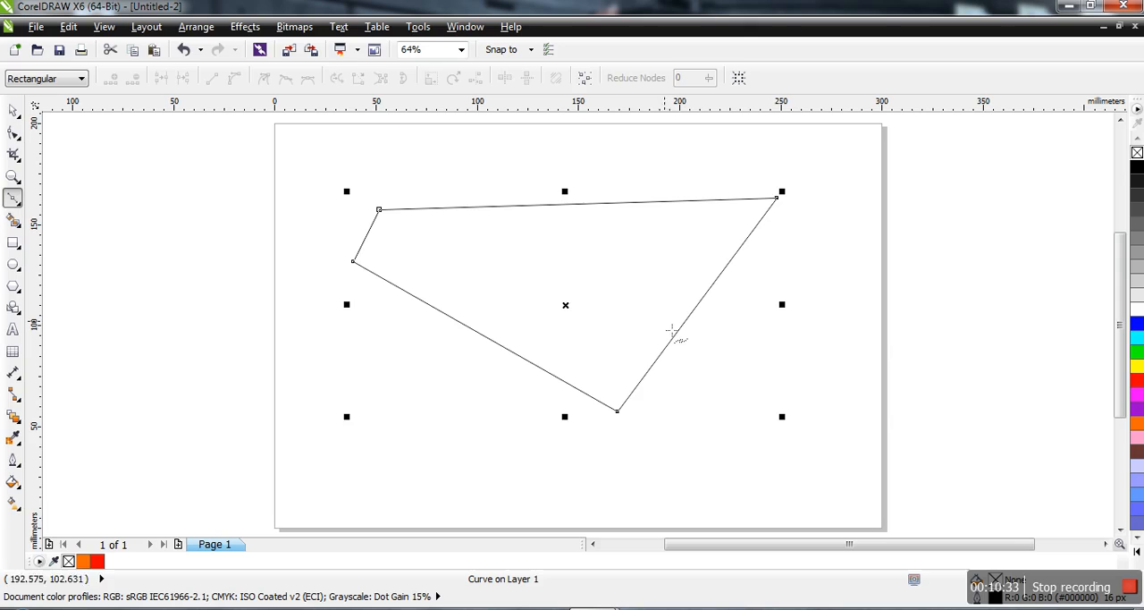
Smart-fill the four-sided shape with red, and pull the two red fill objects off it, one across the page's left edge and one below.
{"action": "left_click", "coordinate": [12, 220]}
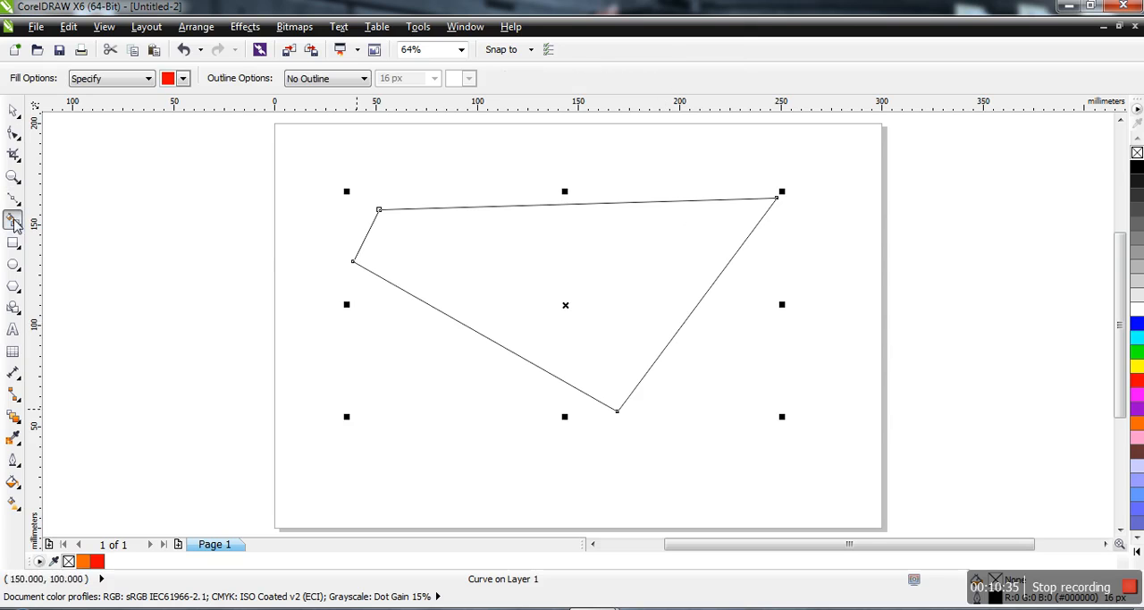
{"action": "left_click", "coordinate": [587, 318]}
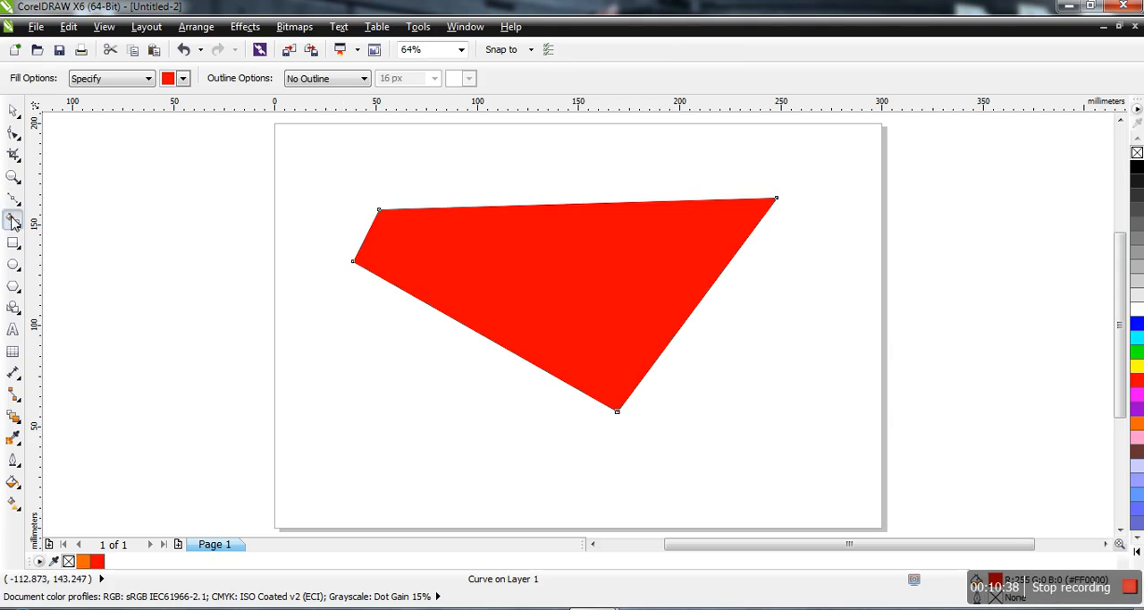
{"action": "left_click", "coordinate": [13, 110]}
{"action": "left_click_drag", "start_coordinate": [576, 266], "coordinate": [221, 390]}
{"action": "left_click_drag", "start_coordinate": [339, 401], "coordinate": [305, 266]}
{"action": "left_click_drag", "start_coordinate": [554, 271], "coordinate": [542, 407]}
Shrink the unfilled outline proportionally into the page's upper-right corner, and move the two red fills toward the middle so they overlap.
{"action": "left_click", "coordinate": [564, 246]}
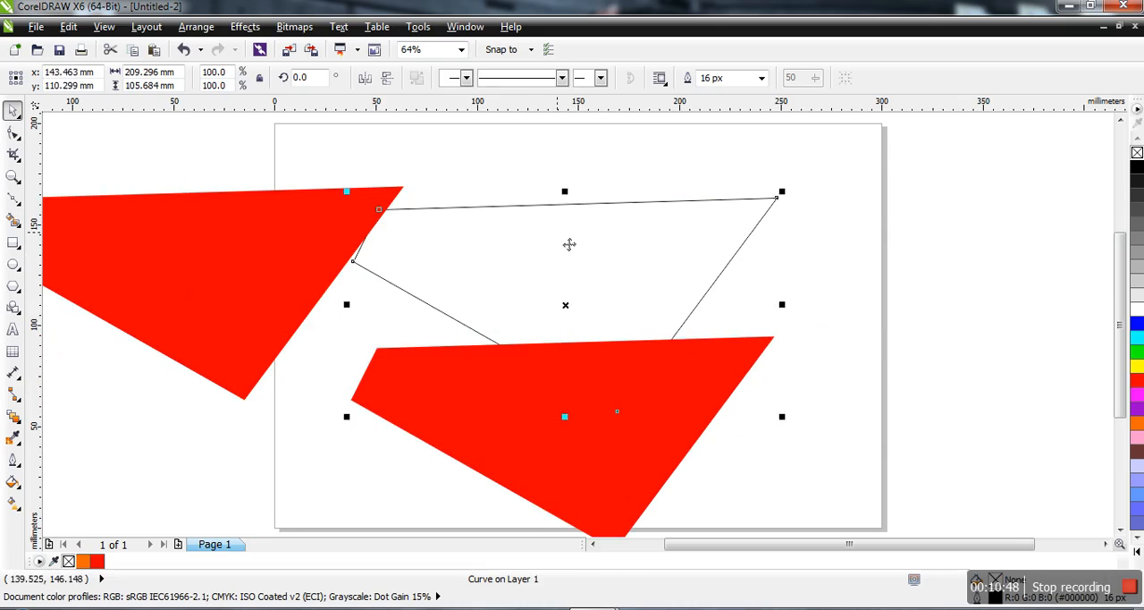
{"action": "left_click_drag", "start_coordinate": [570, 244], "coordinate": [730, 200]}
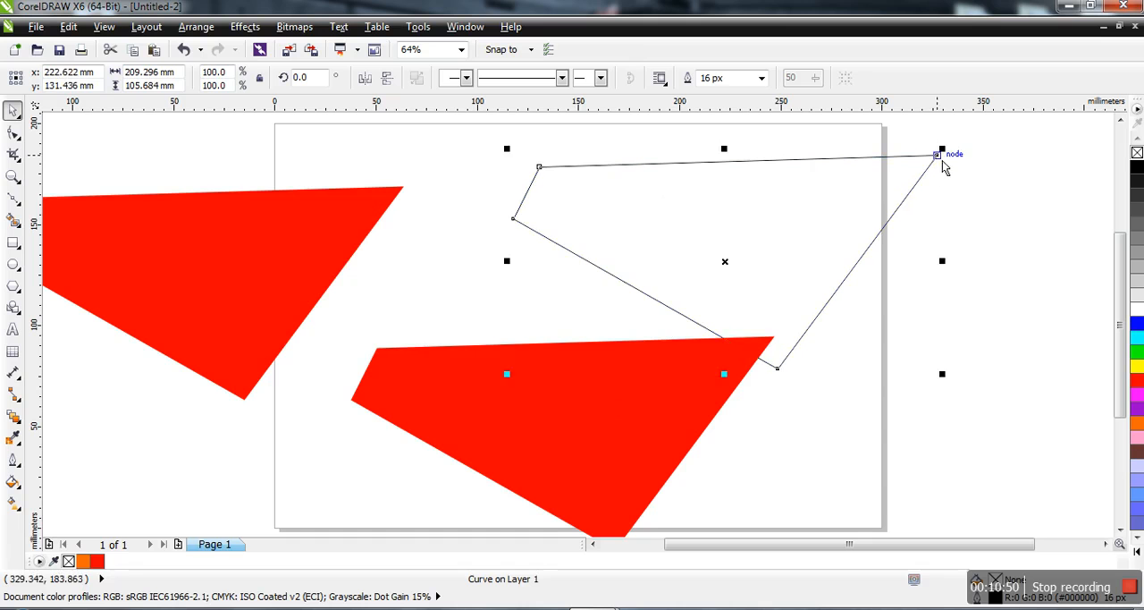
{"action": "left_click_drag", "start_coordinate": [943, 150], "coordinate": [830, 235]}
{"action": "left_click_drag", "start_coordinate": [719, 326], "coordinate": [796, 229]}
{"action": "left_click_drag", "start_coordinate": [602, 410], "coordinate": [644, 368]}
{"action": "left_click_drag", "start_coordinate": [187, 250], "coordinate": [420, 239]}
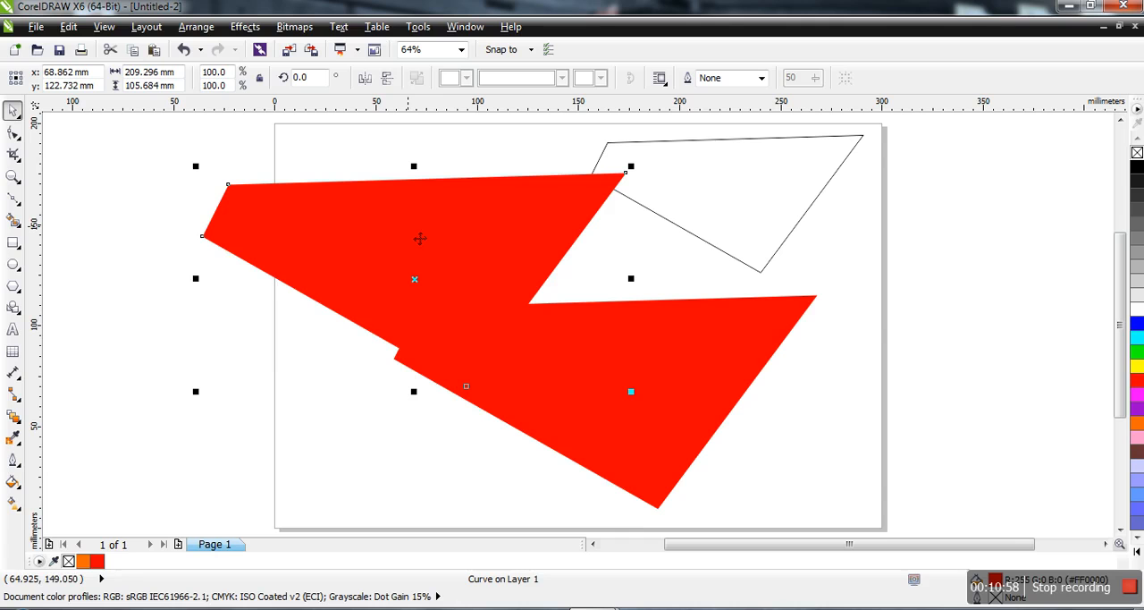